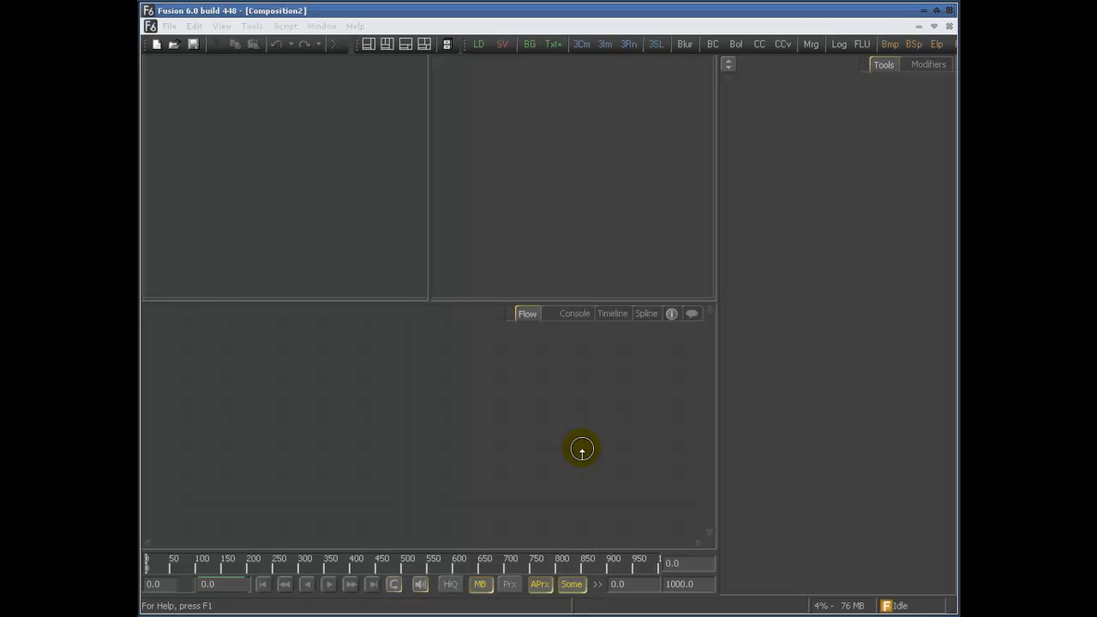
Add a Loader to the flow and load the Paxx image sequence from the Paxx folder on the Desktop.
drag(478, 44, 281, 434)
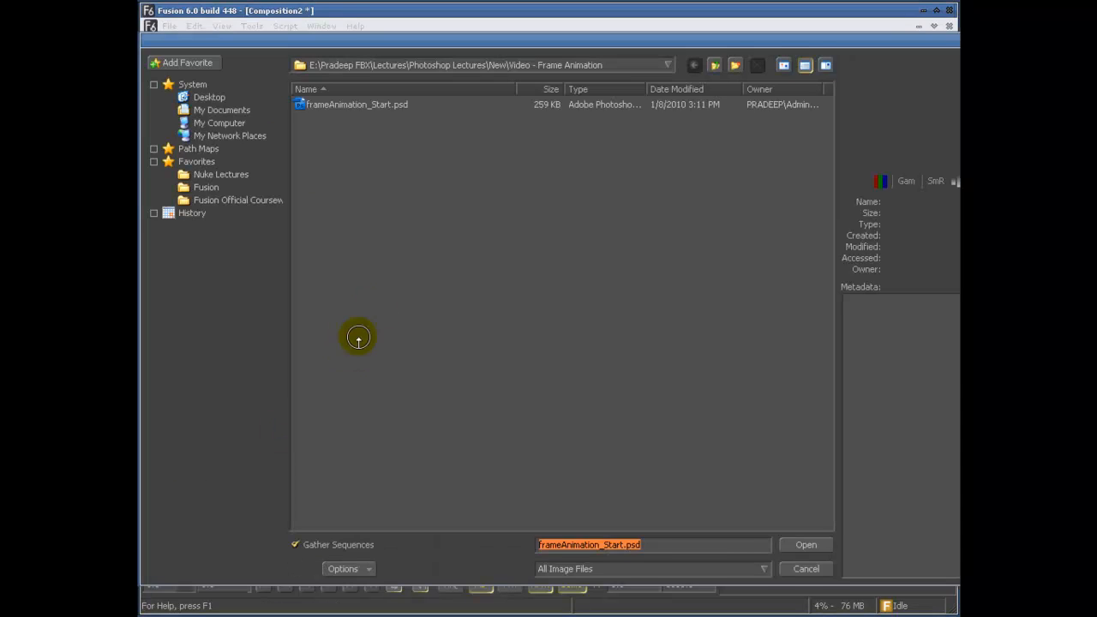
click(714, 64)
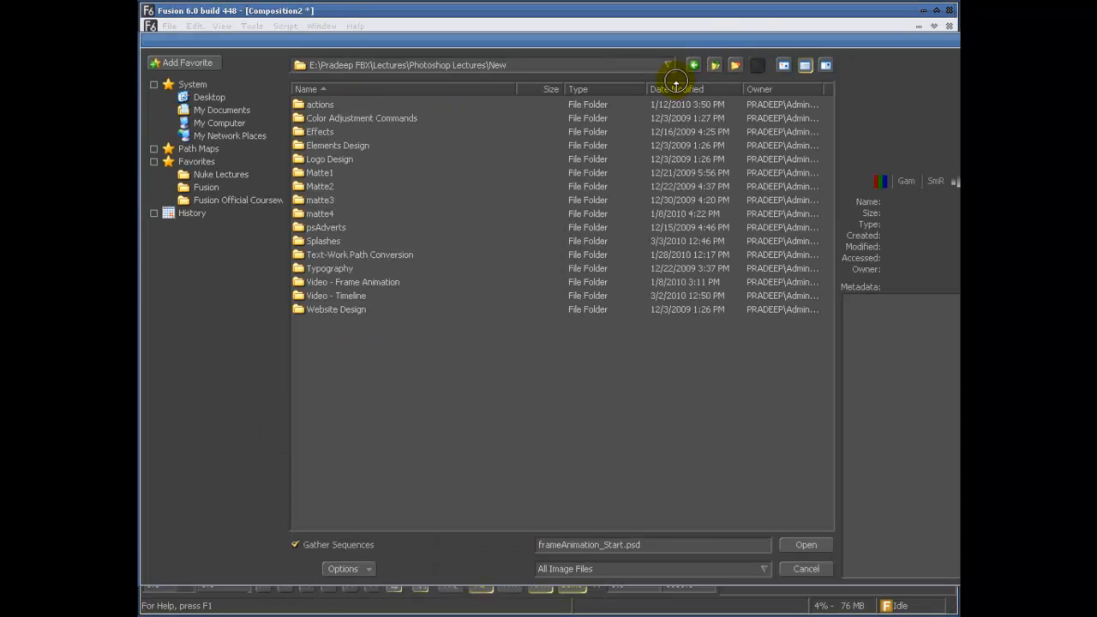
click(182, 97)
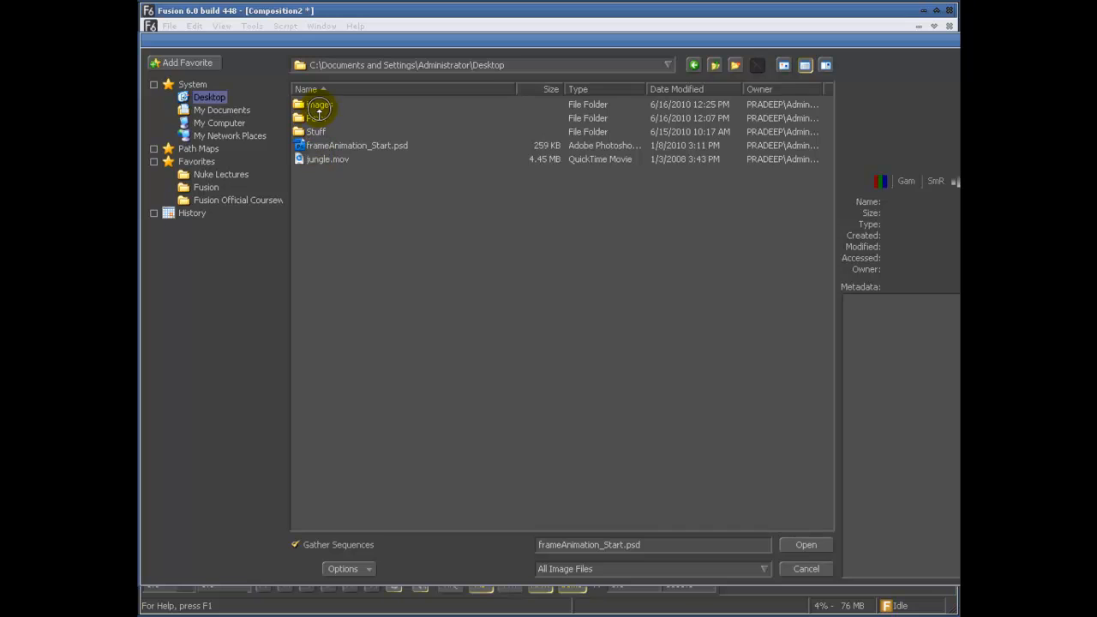
double_click(317, 117)
double_click(319, 106)
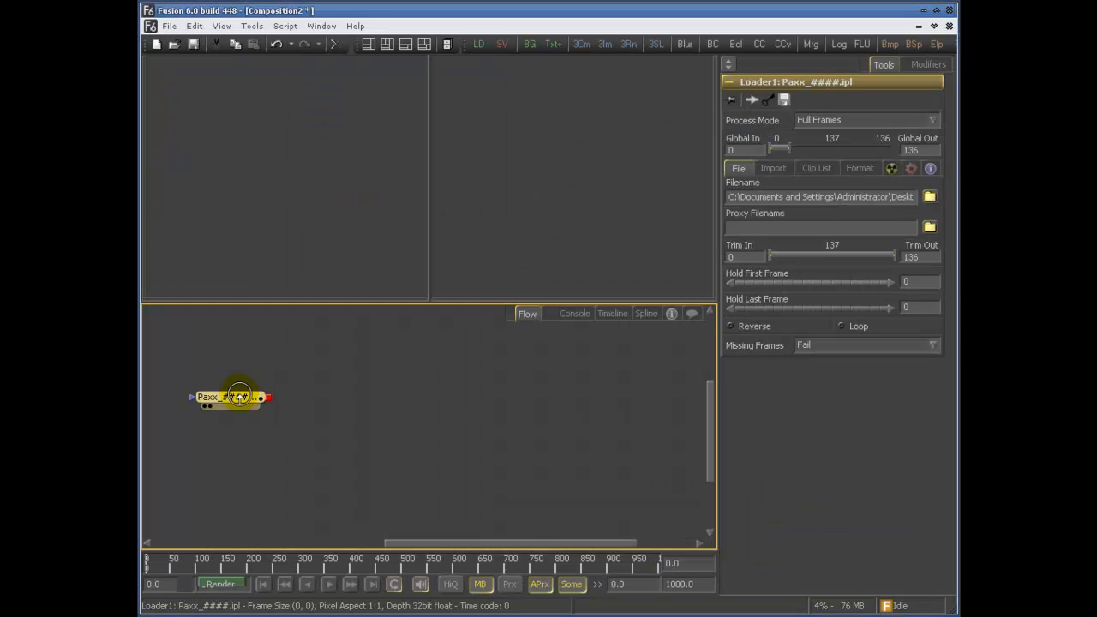
Show the Paxx clip in a single enlarged viewer fitted to the frame, and reposition its Loader node in the flow.
click(405, 44)
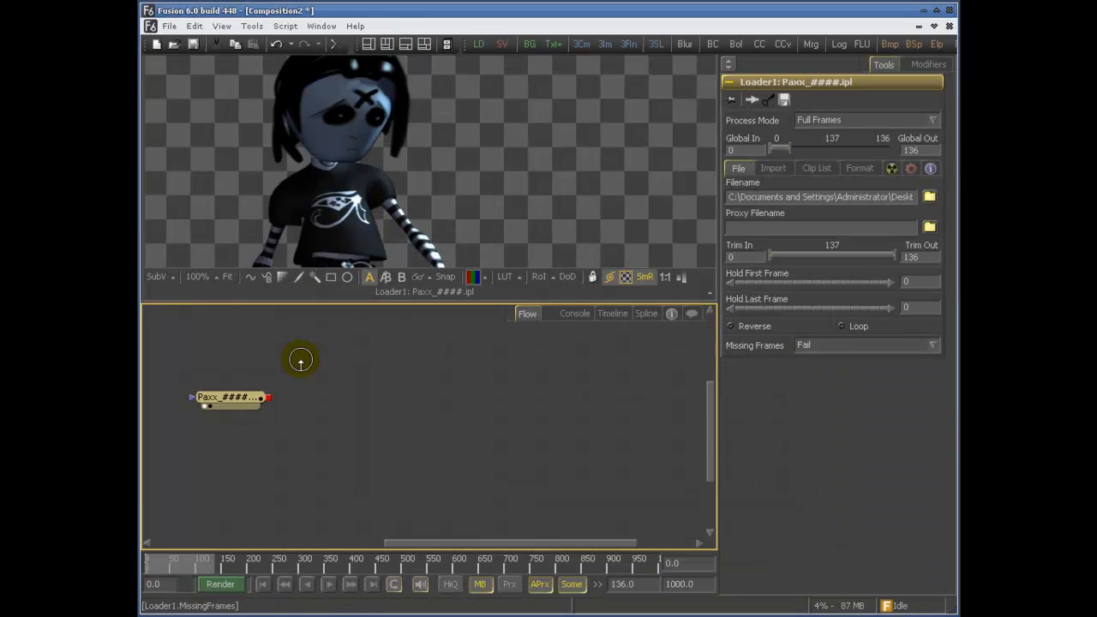
click(225, 277)
drag(469, 306, 474, 378)
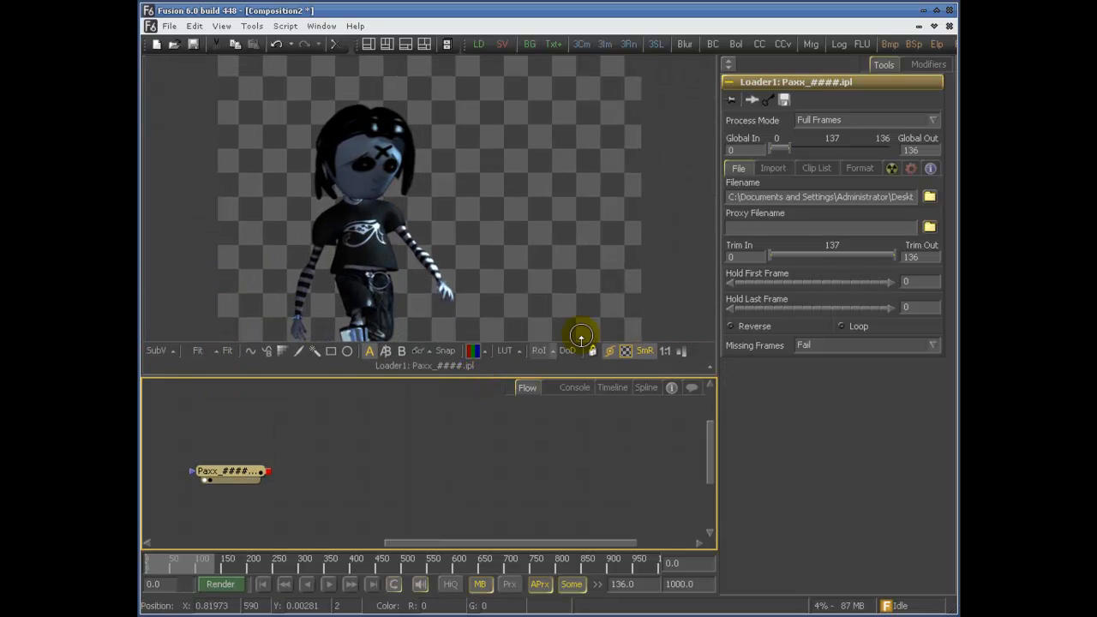
drag(222, 473, 267, 445)
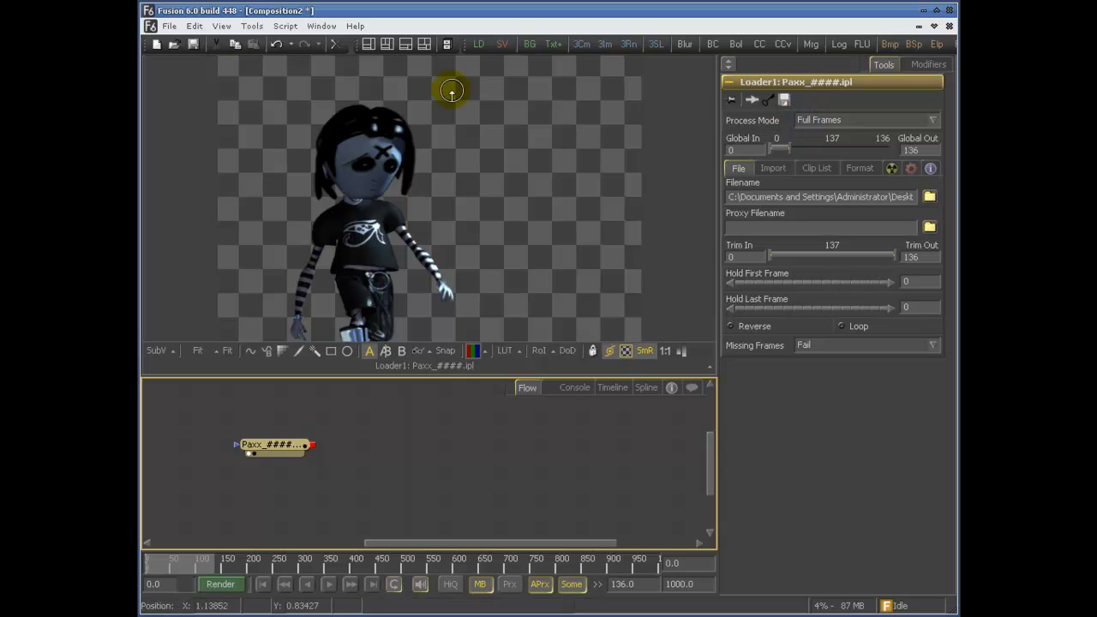
Examine the composition's Frame Format preferences, including the Has fields option, and close them without saving.
click(171, 26)
click(221, 212)
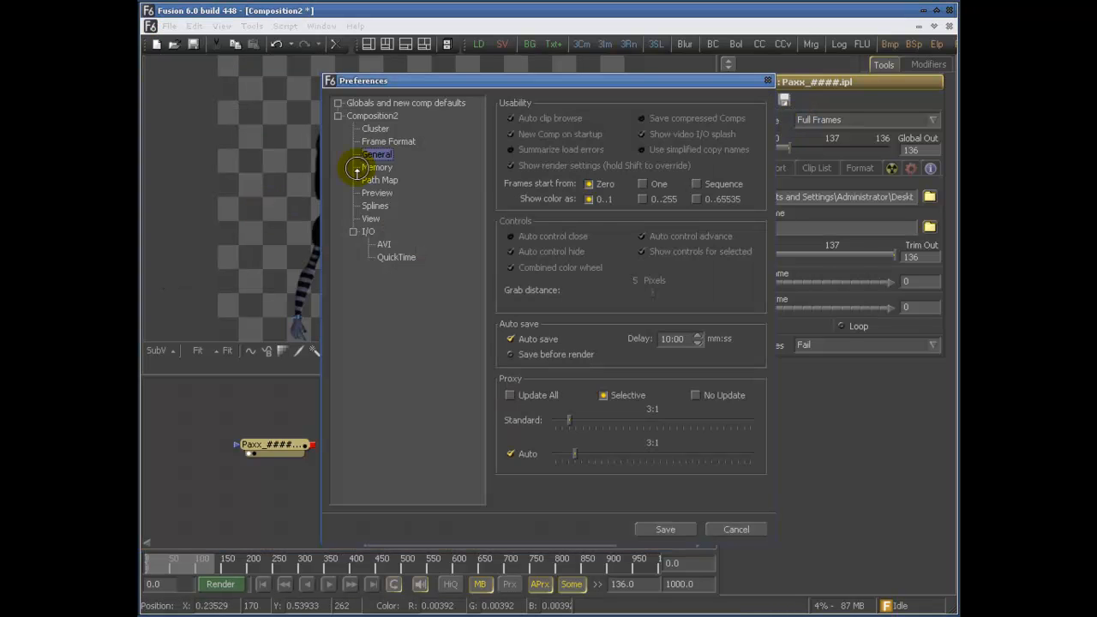
click(382, 141)
click(661, 168)
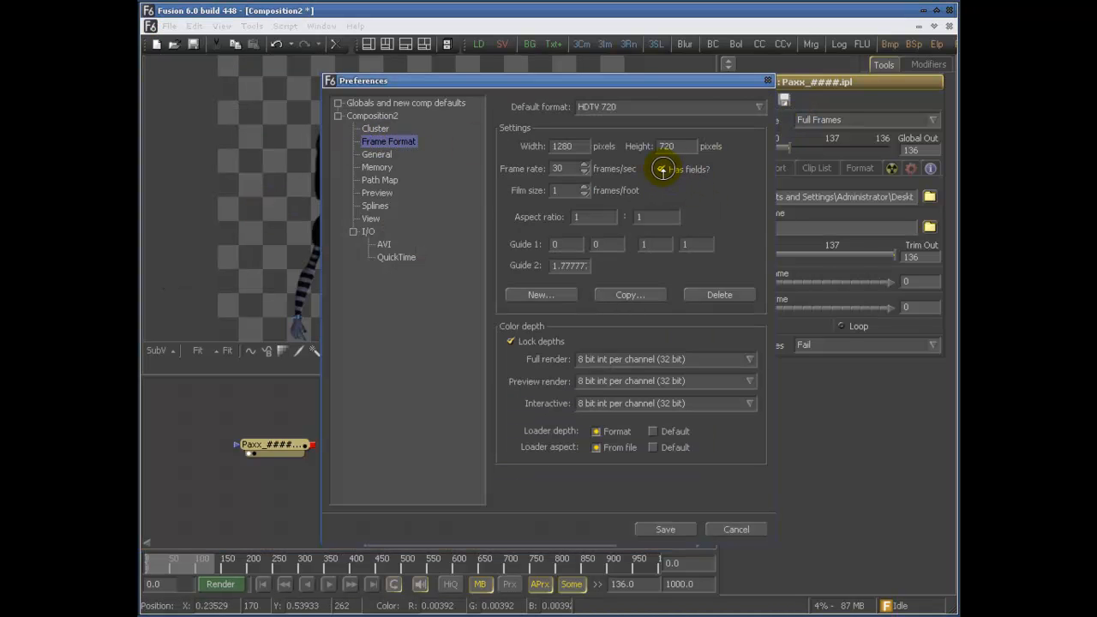
click(729, 529)
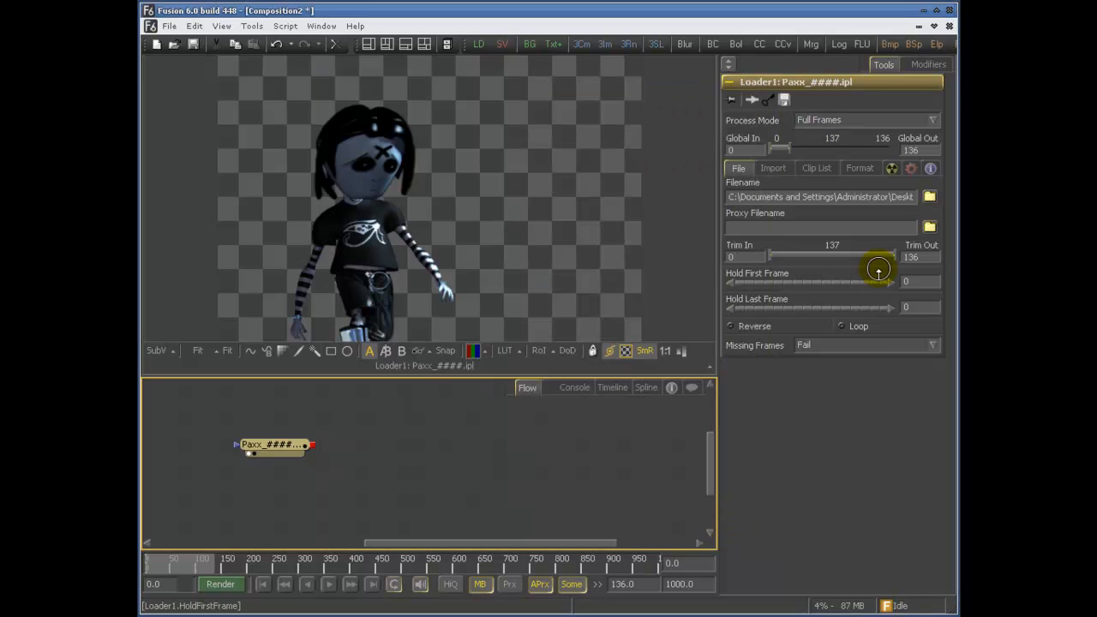
Try the NTSC Fields (Reversed) process mode on the Paxx loader, and return it to Full Frames.
click(823, 120)
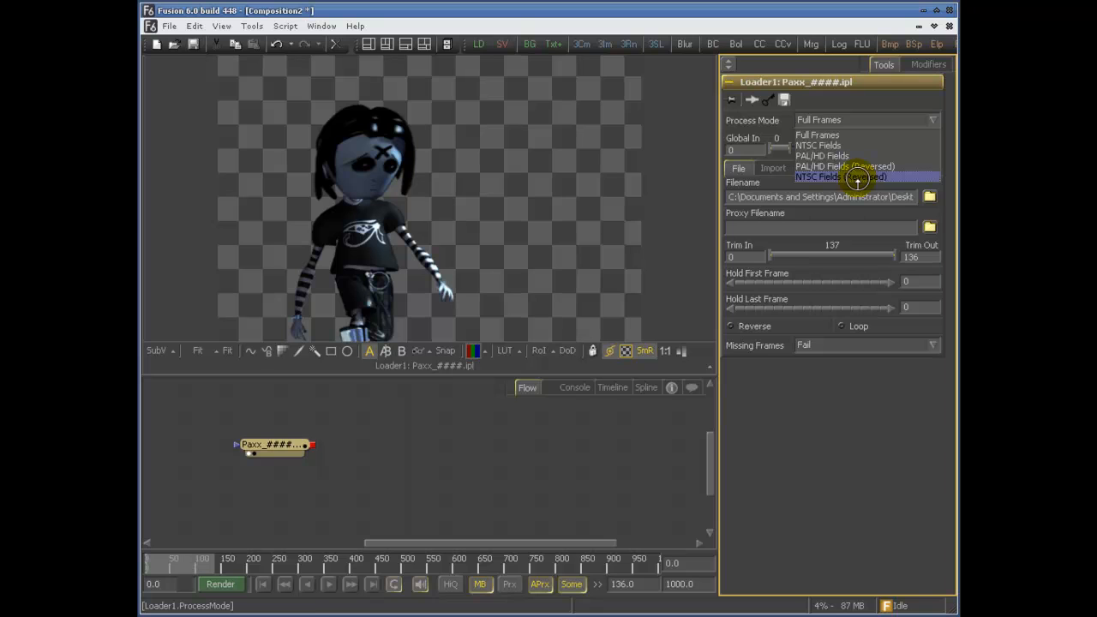
click(857, 178)
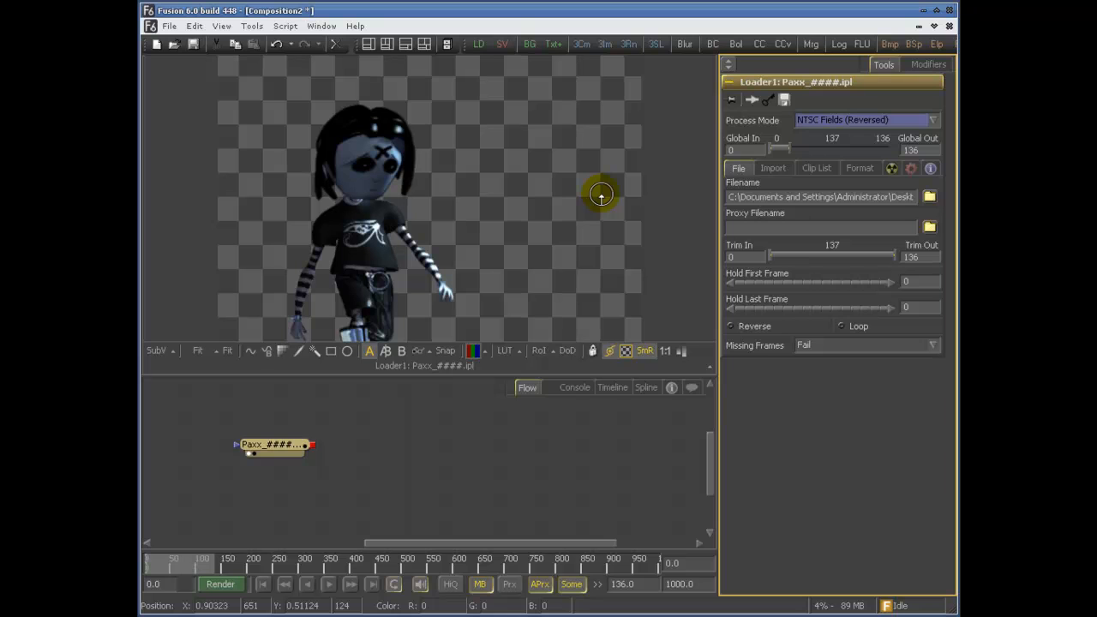
click(817, 120)
click(822, 137)
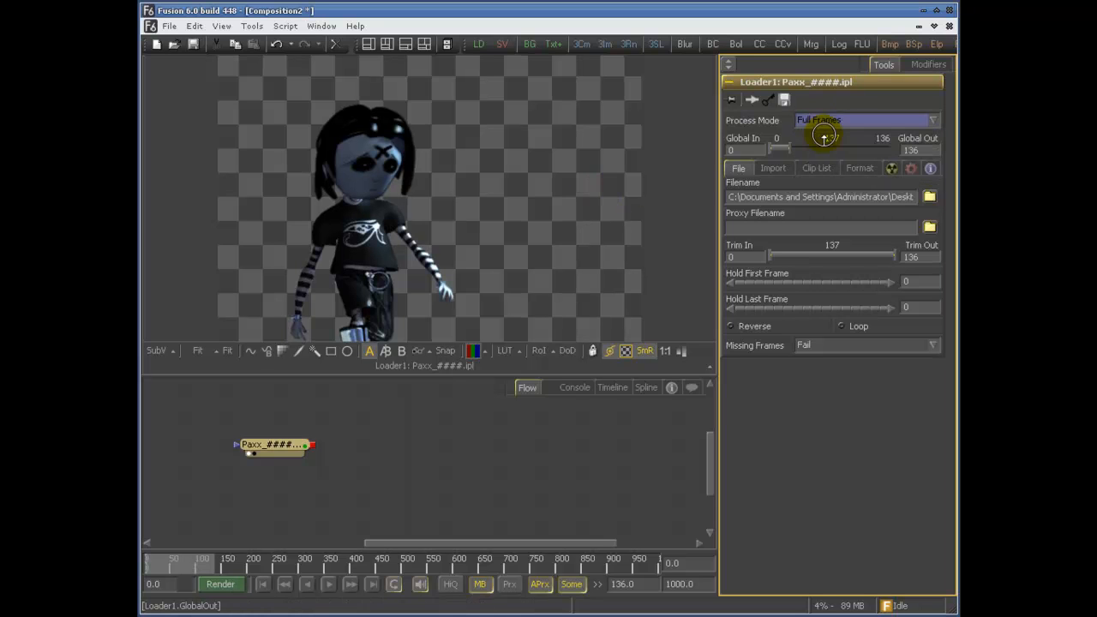
Review the loader's mask, Format, Clip List and Import settings, including Swap Field Dominance, and return to its file settings.
click(891, 168)
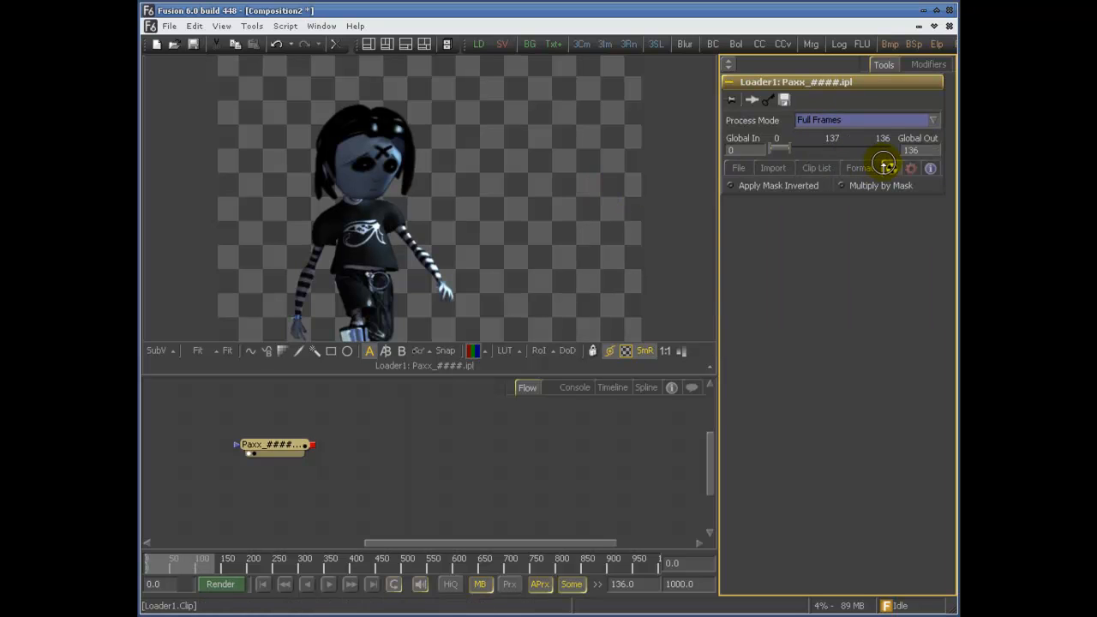
click(858, 168)
click(824, 168)
click(771, 167)
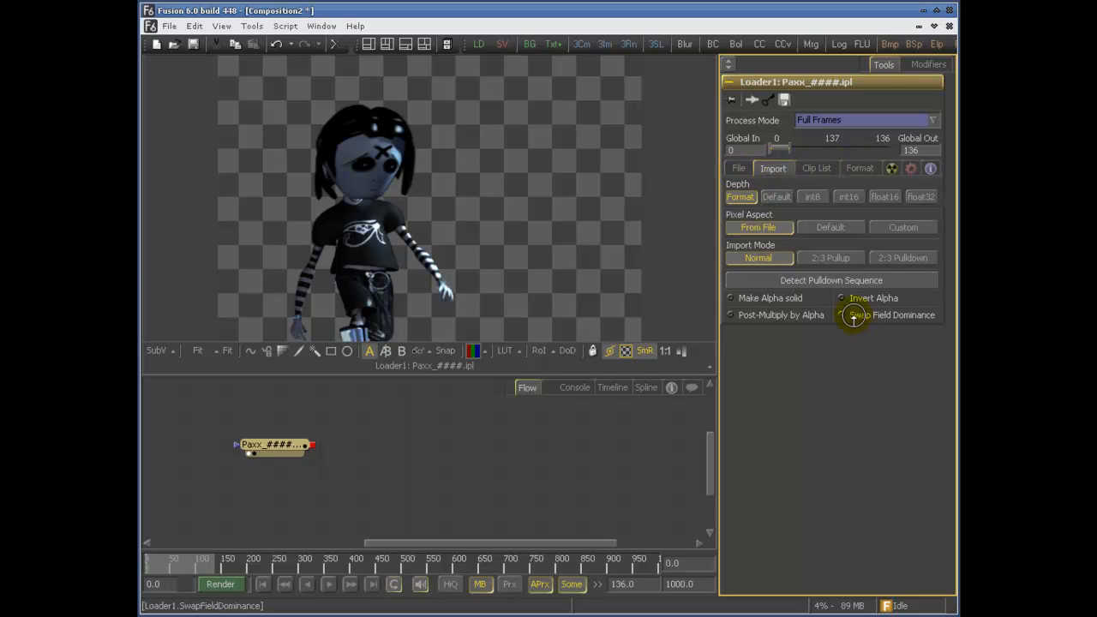
click(844, 316)
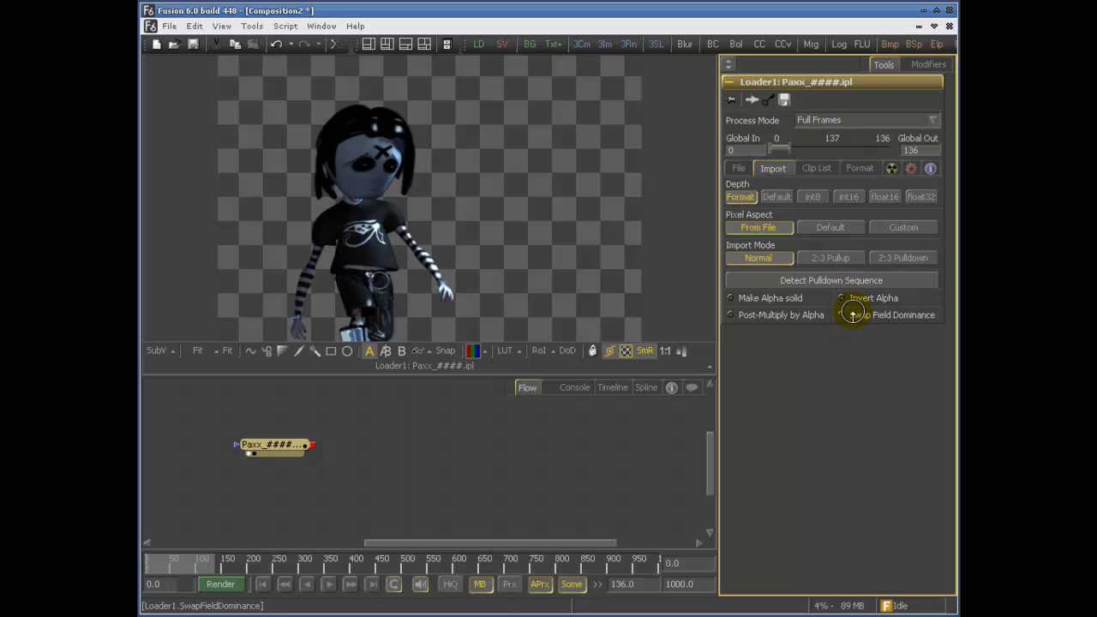
click(739, 171)
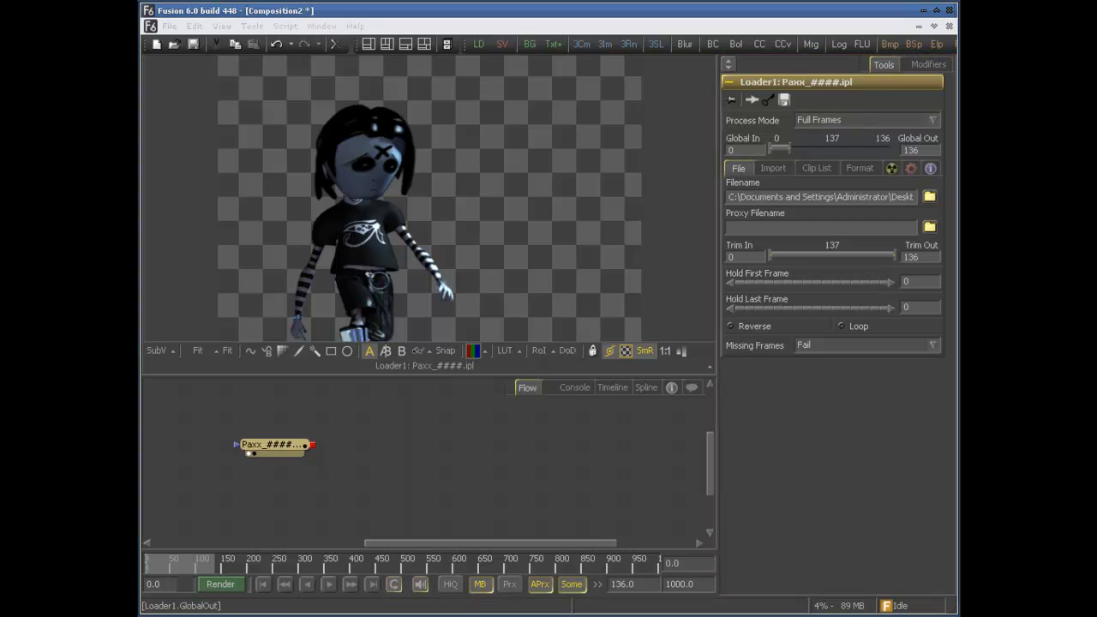
Compare the loader's Global In value with the composition's global start and end times.
click(747, 146)
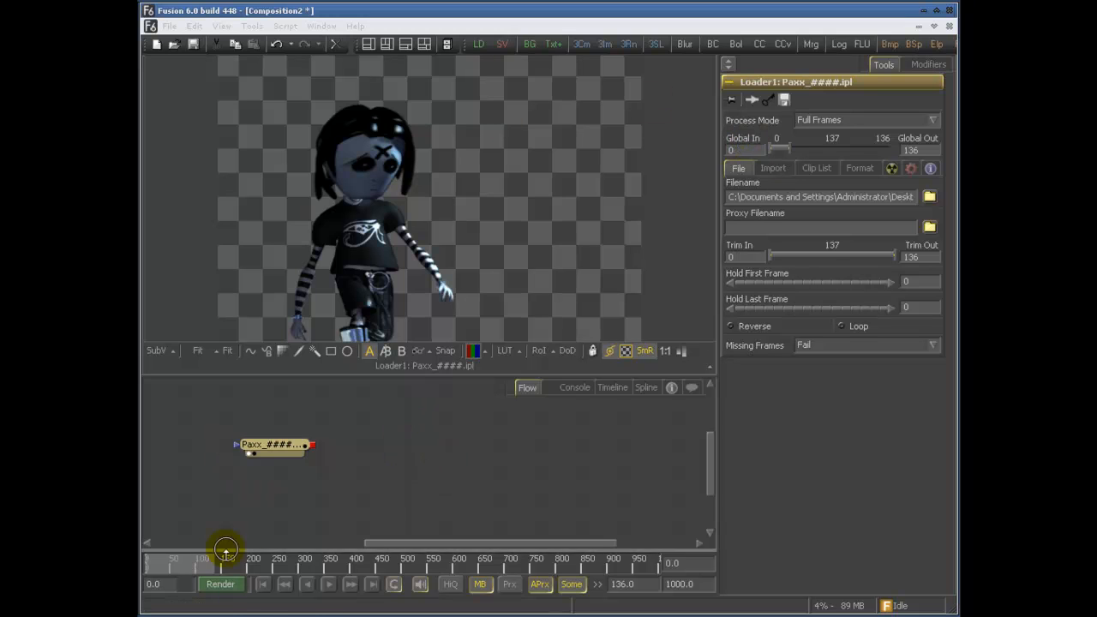
click(171, 581)
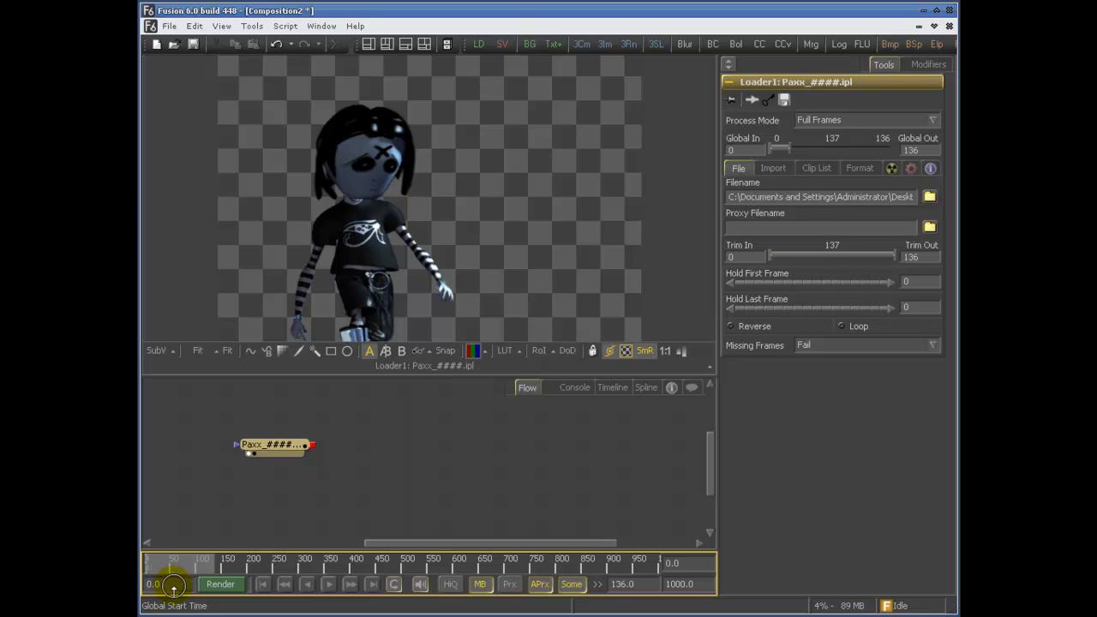
click(689, 585)
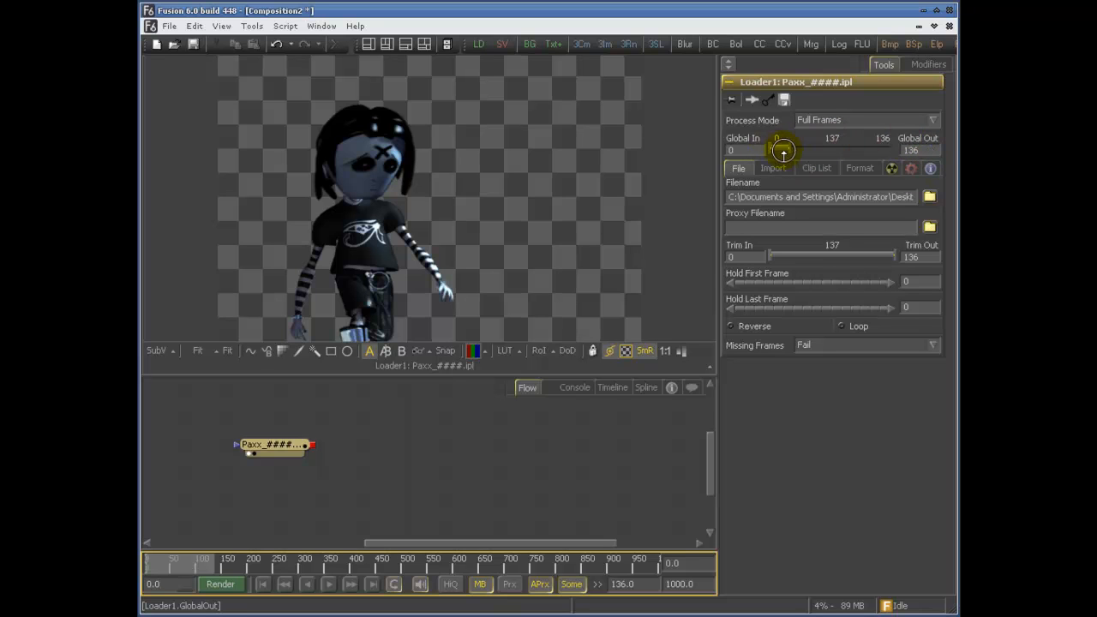
Shift the loader's global range to frames 364–500 and scrub the timeline to frame 460 to check the clip's placement.
drag(789, 150, 821, 150)
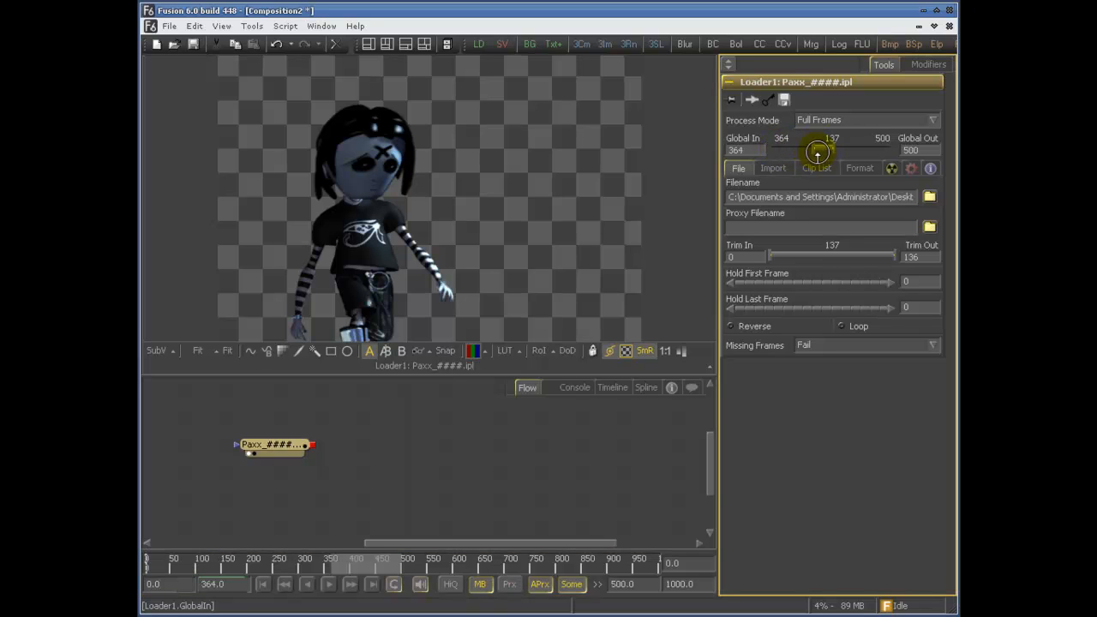
click(613, 387)
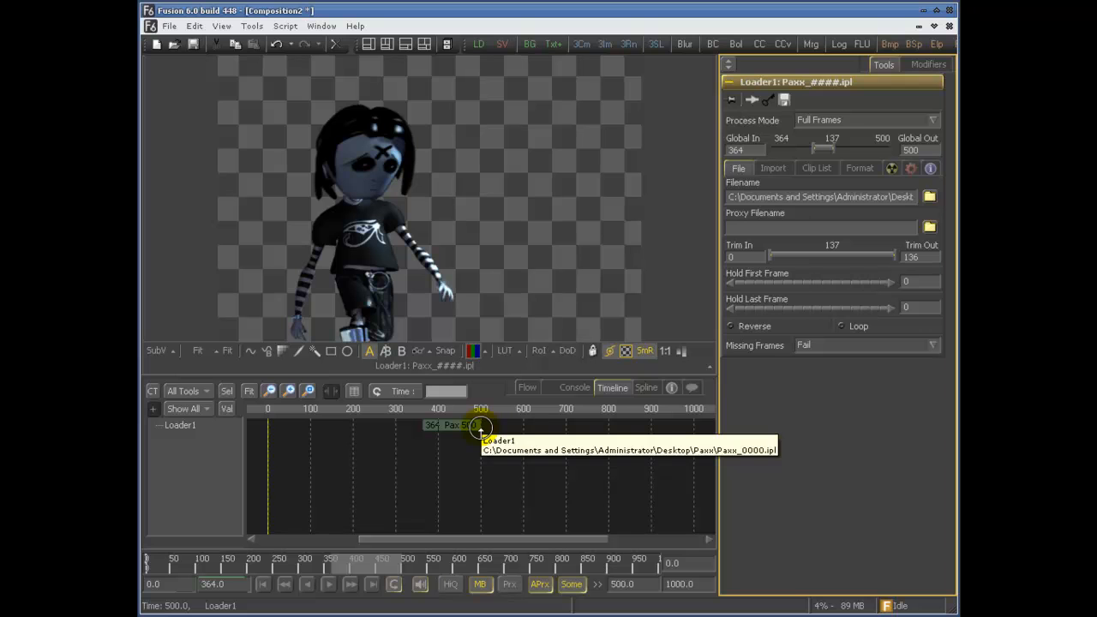
drag(269, 457, 463, 468)
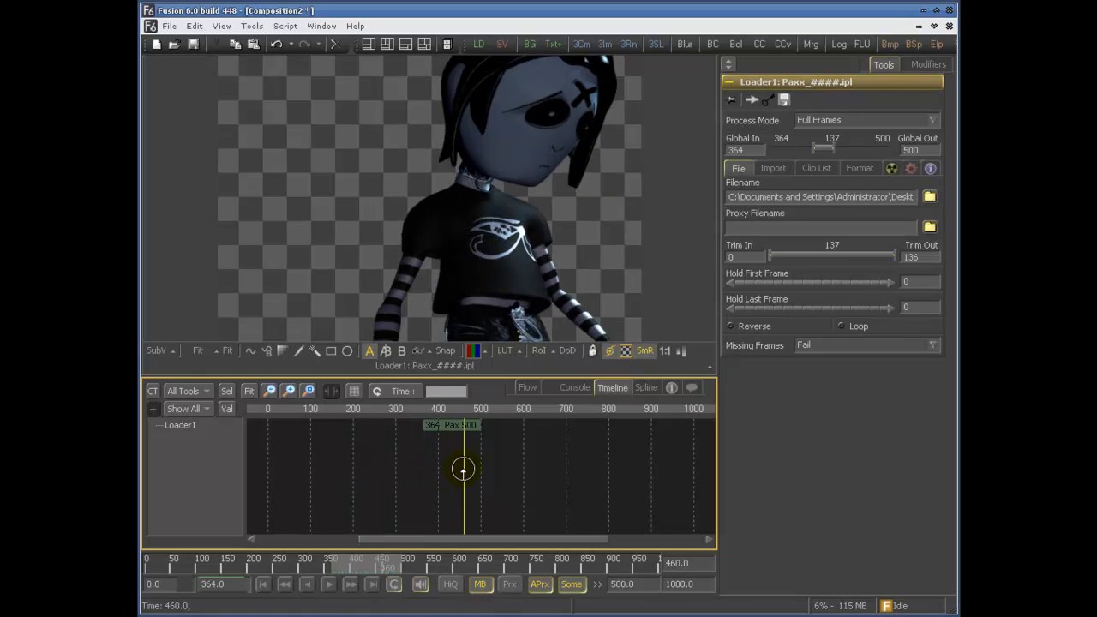
Undo the loader's range shift and move the current time to frame 101.
click(527, 387)
key(ctrl+z)
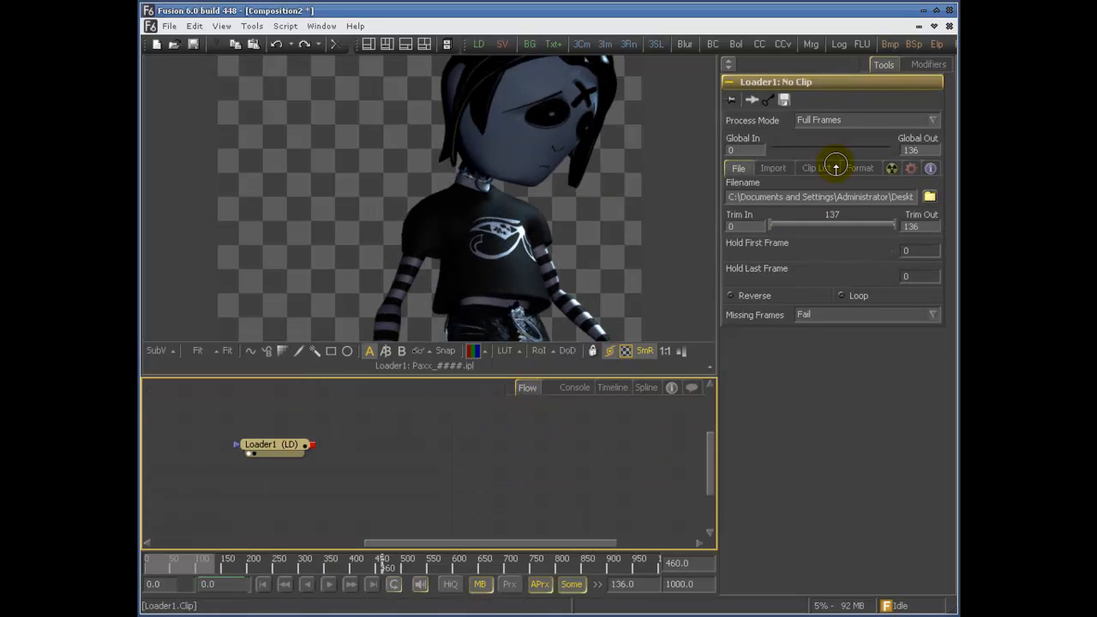
click(755, 150)
drag(152, 558, 197, 563)
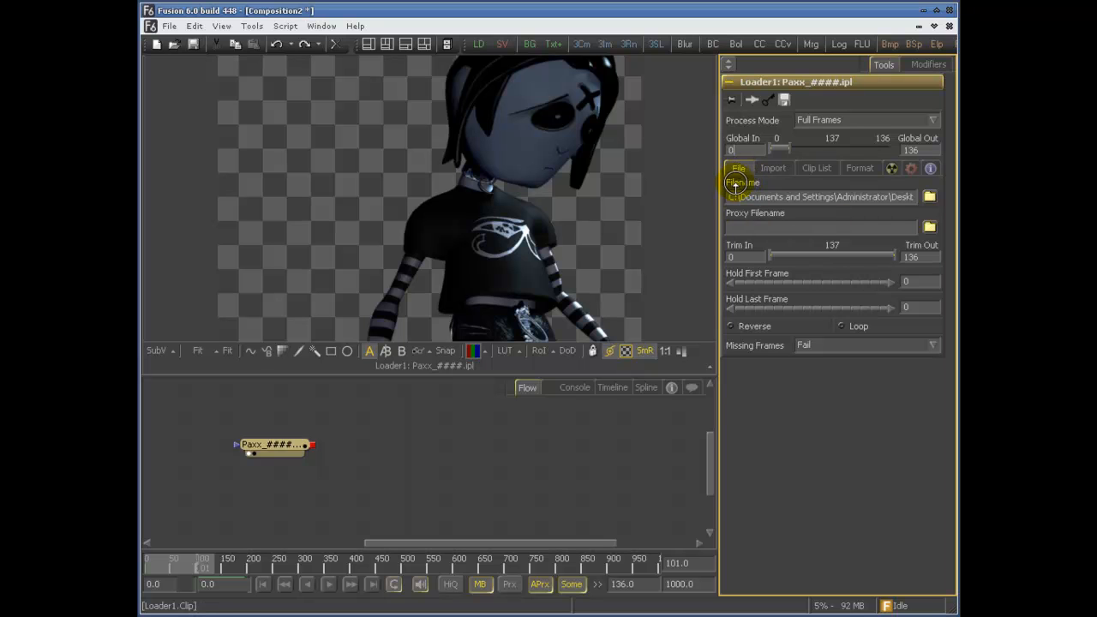
Browse the Desktop for the loader's clip file in a smaller file browser, and close it without choosing a file.
click(929, 197)
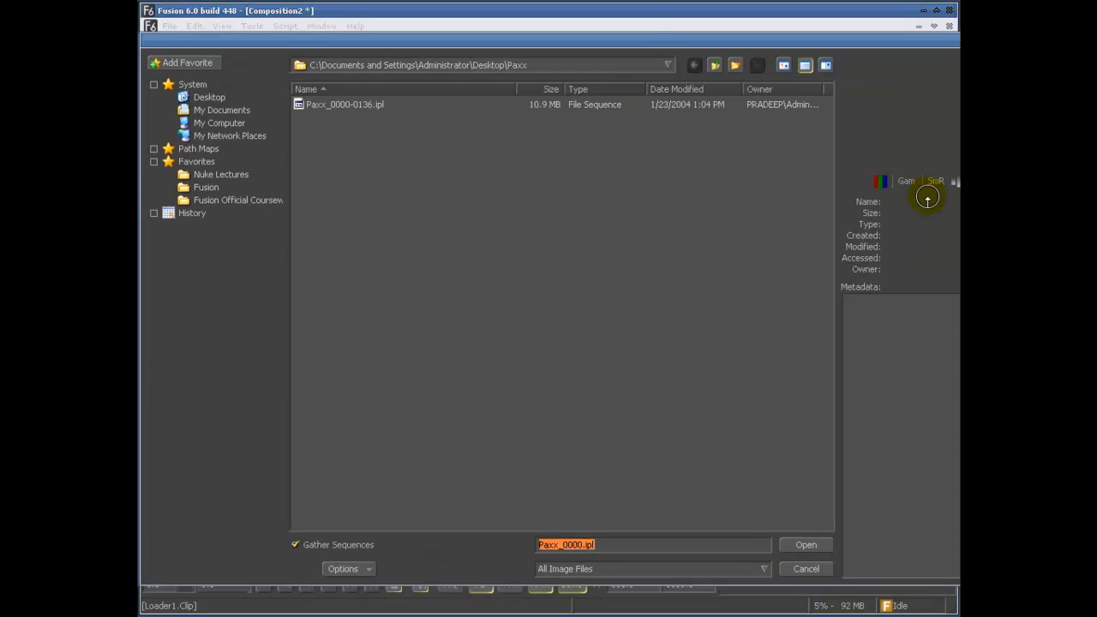
drag(598, 25, 622, 6)
drag(959, 565, 772, 495)
click(227, 78)
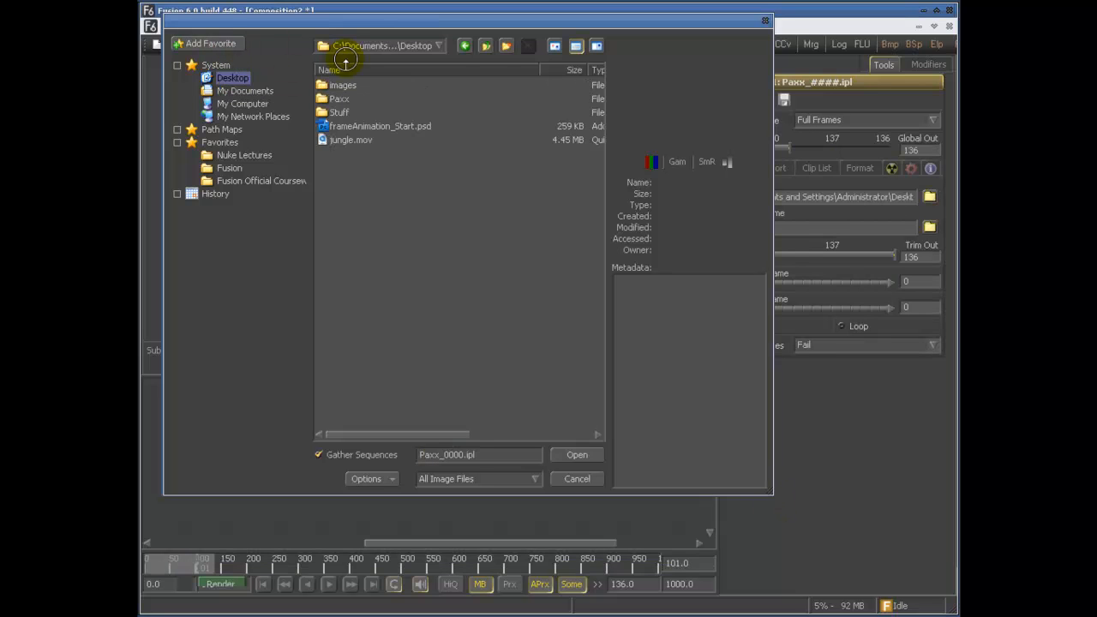
drag(447, 24, 480, 52)
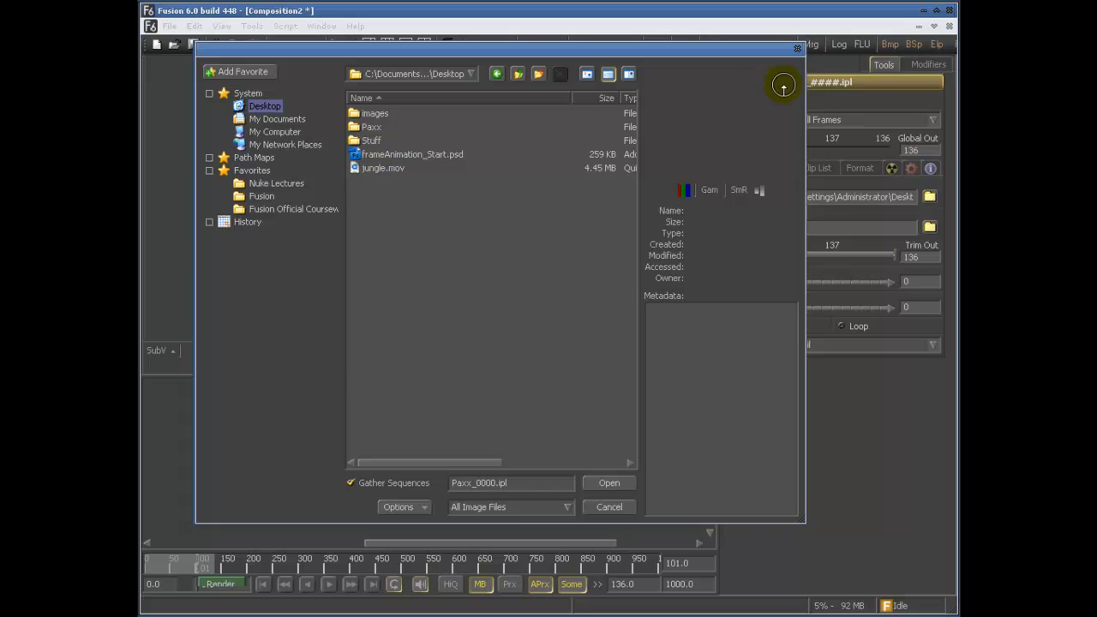
click(797, 48)
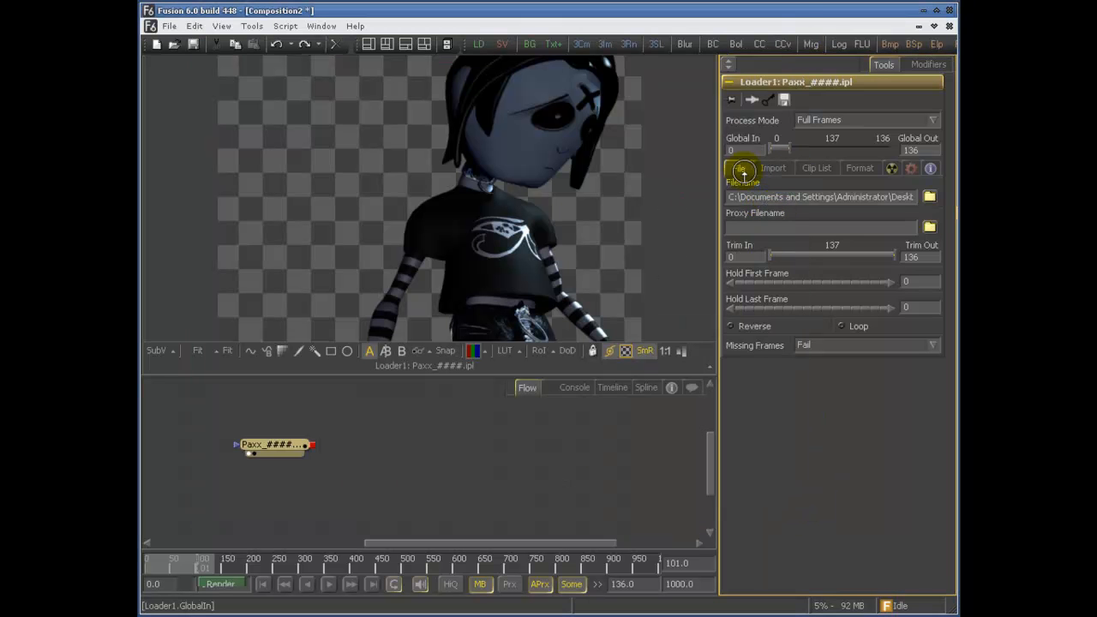
Replace the loader's filename with the suggested path c:\Documents and Settings.
click(840, 193)
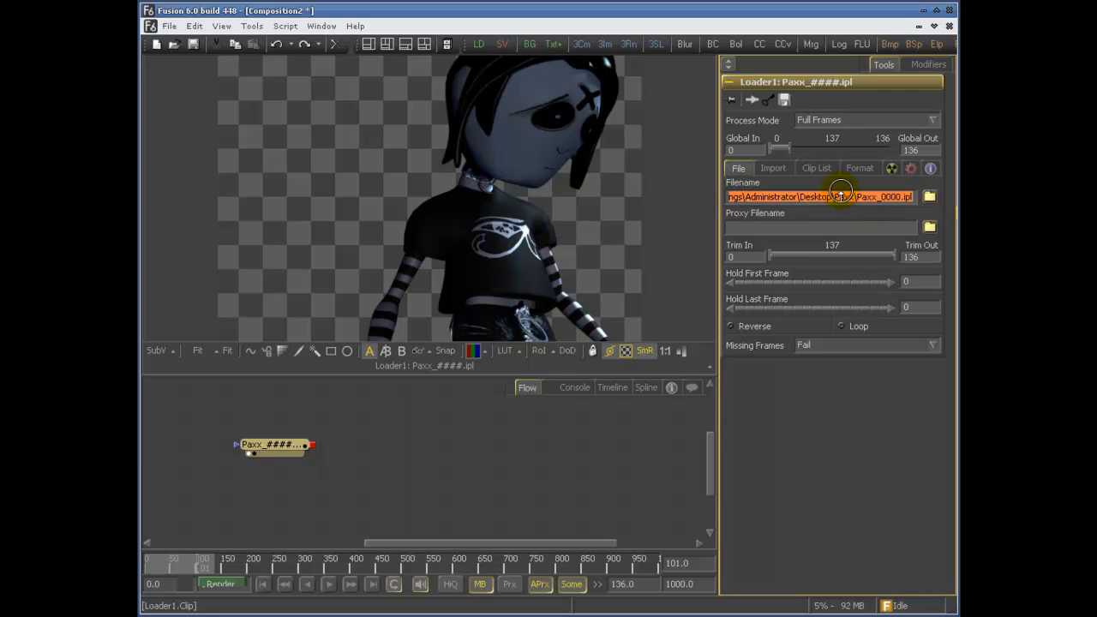
text(C:\Documents and)
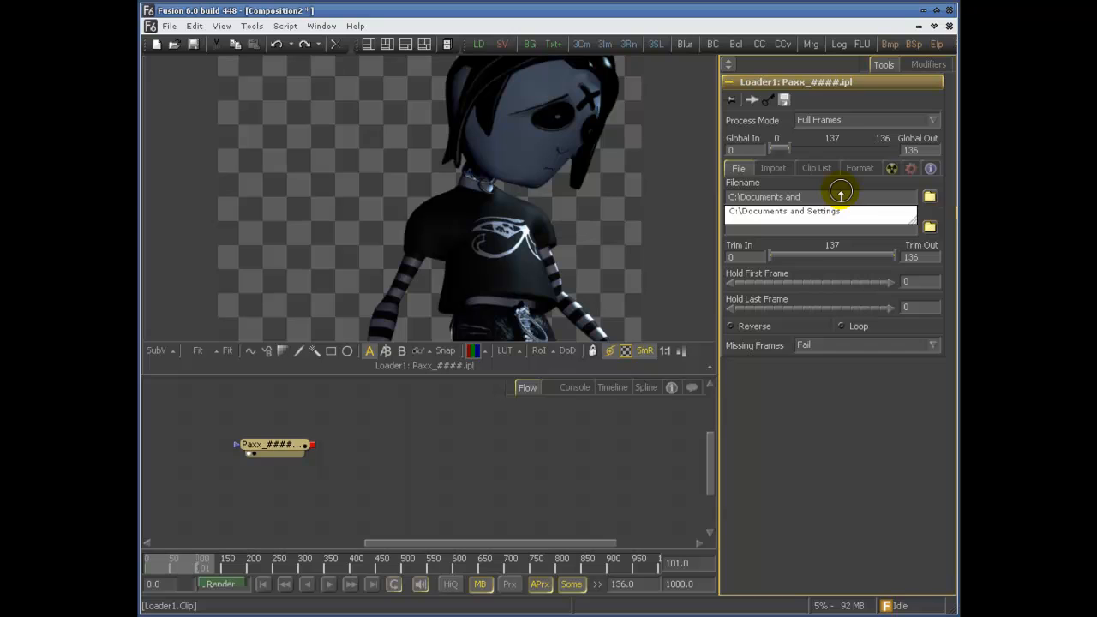
click(840, 193)
text(c)
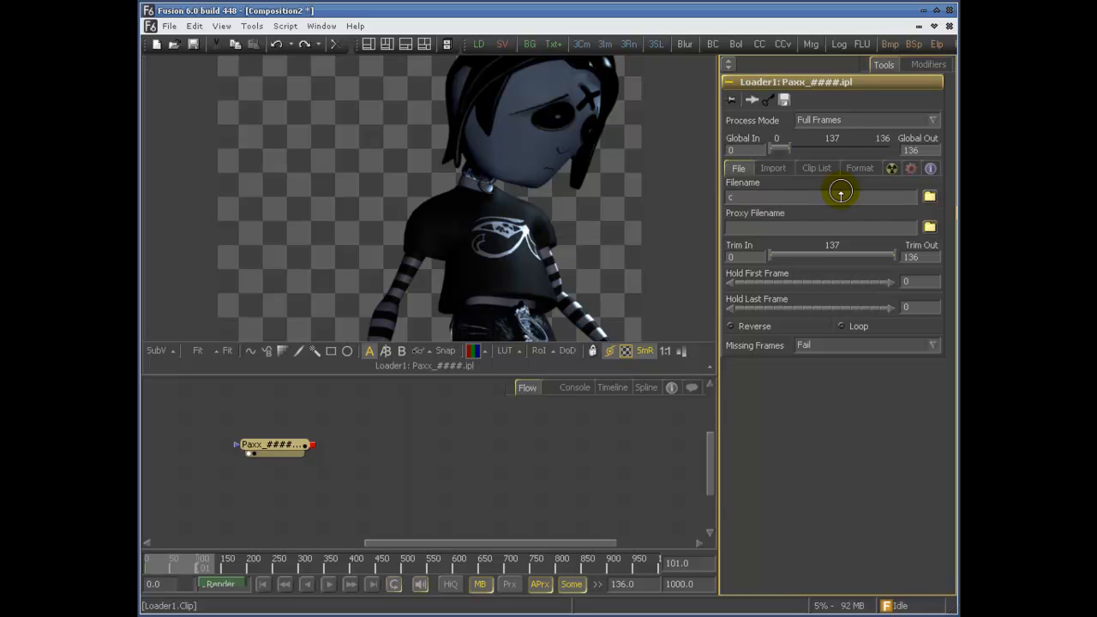
text(:\)
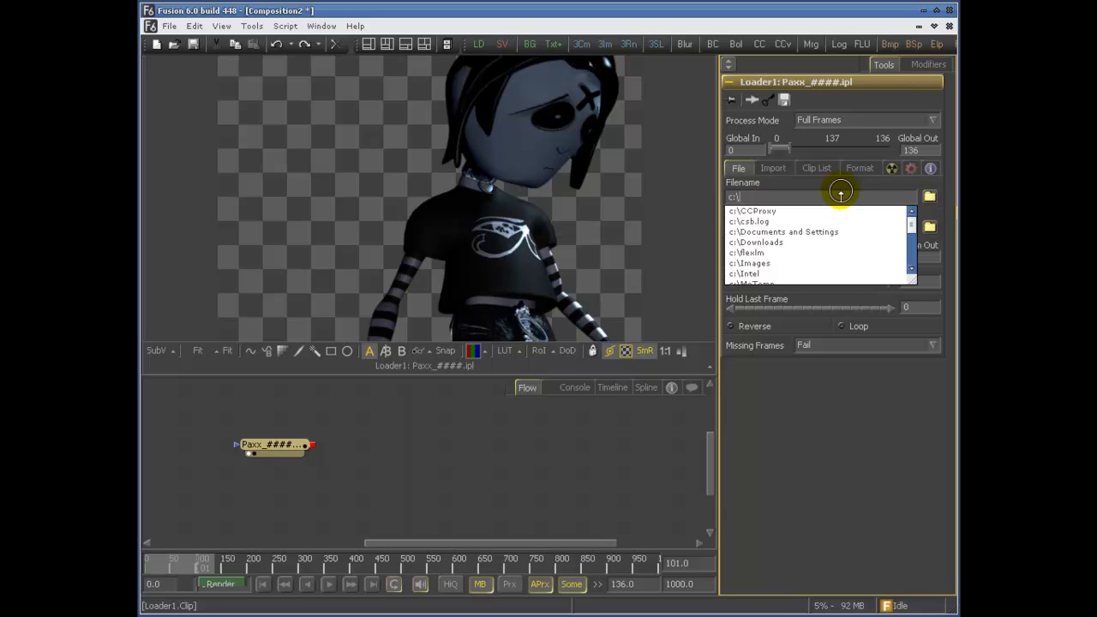
key(Down)
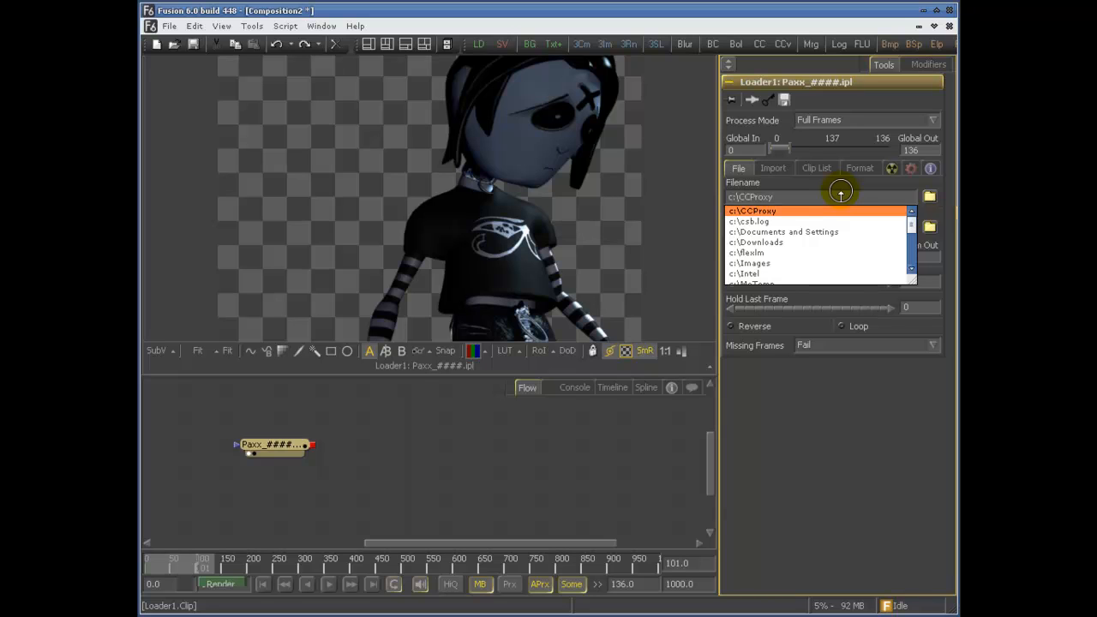
key(Down)
key(Down)
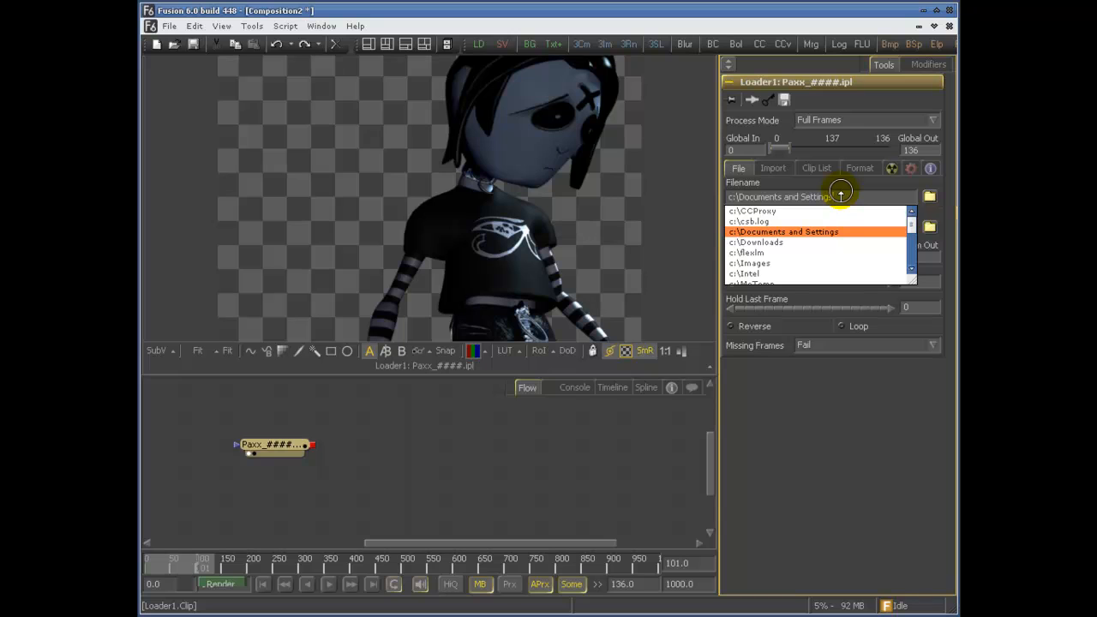
Extend the filename path to administrator\desktop, and reselect the loader's clip through the file browser.
text(\A)
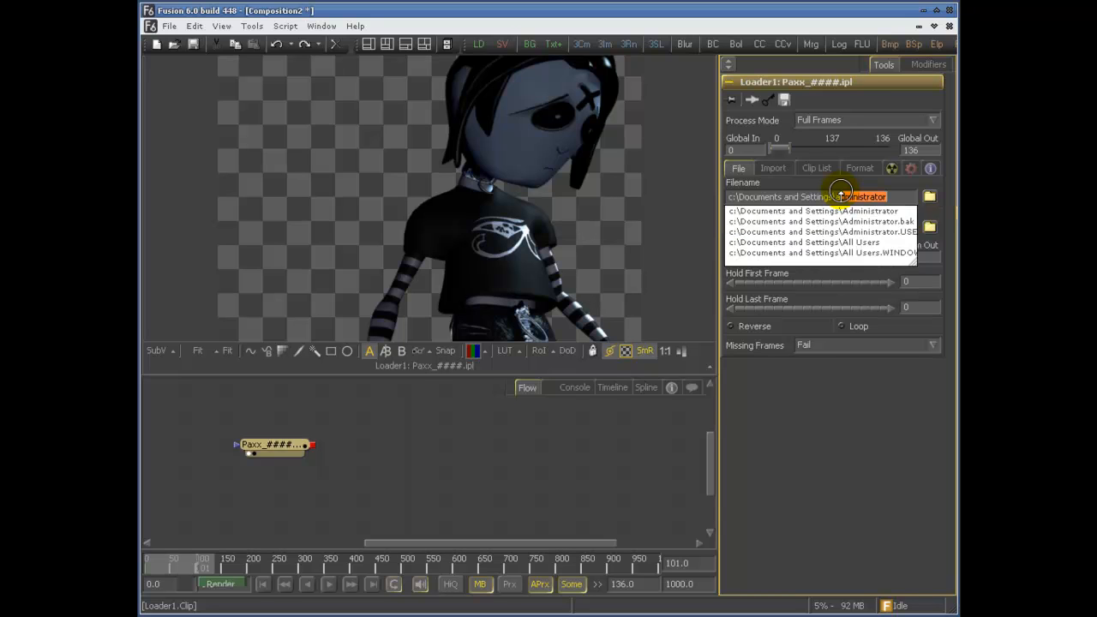
text(d)
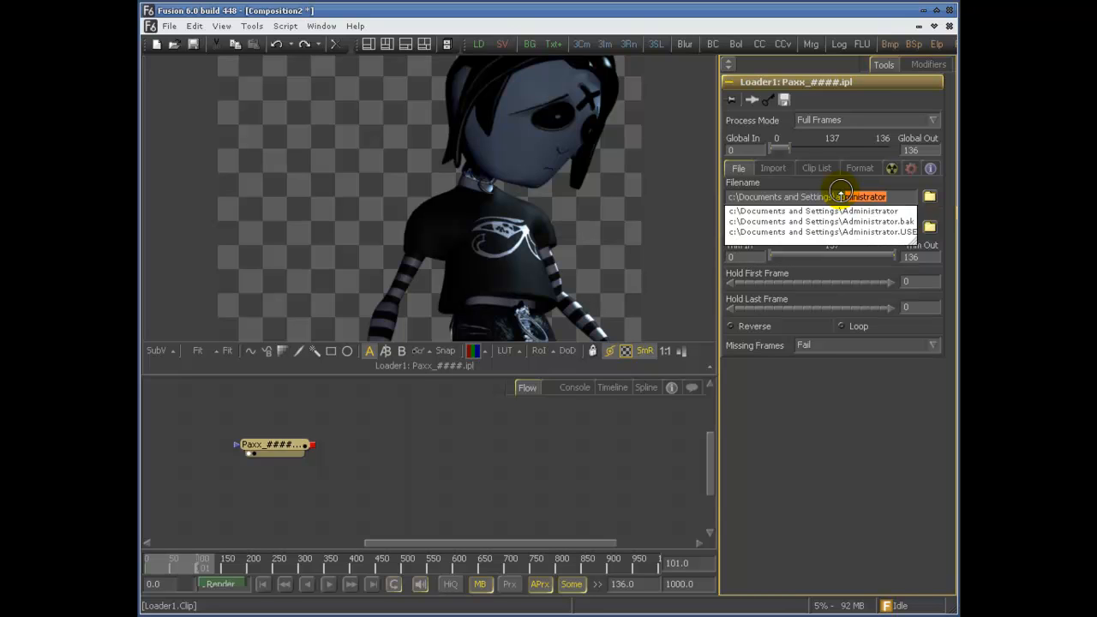
text(ministrator\de)
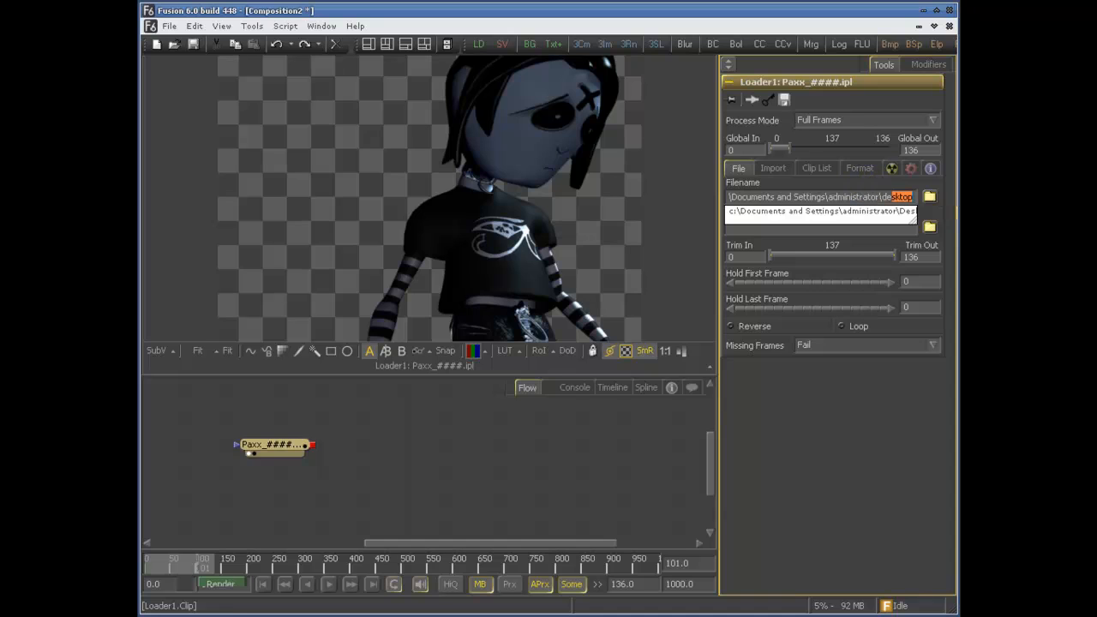
click(928, 196)
double_click(353, 104)
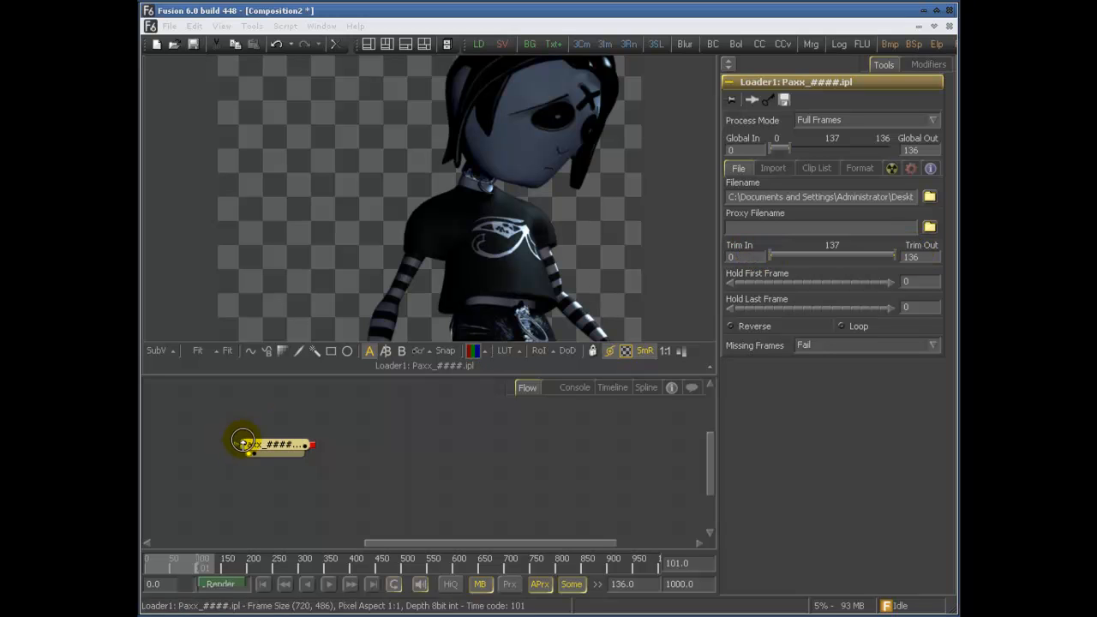
Trim the loader's clip to a Trim In of 18 and a Trim Out of 120.
drag(770, 254, 786, 254)
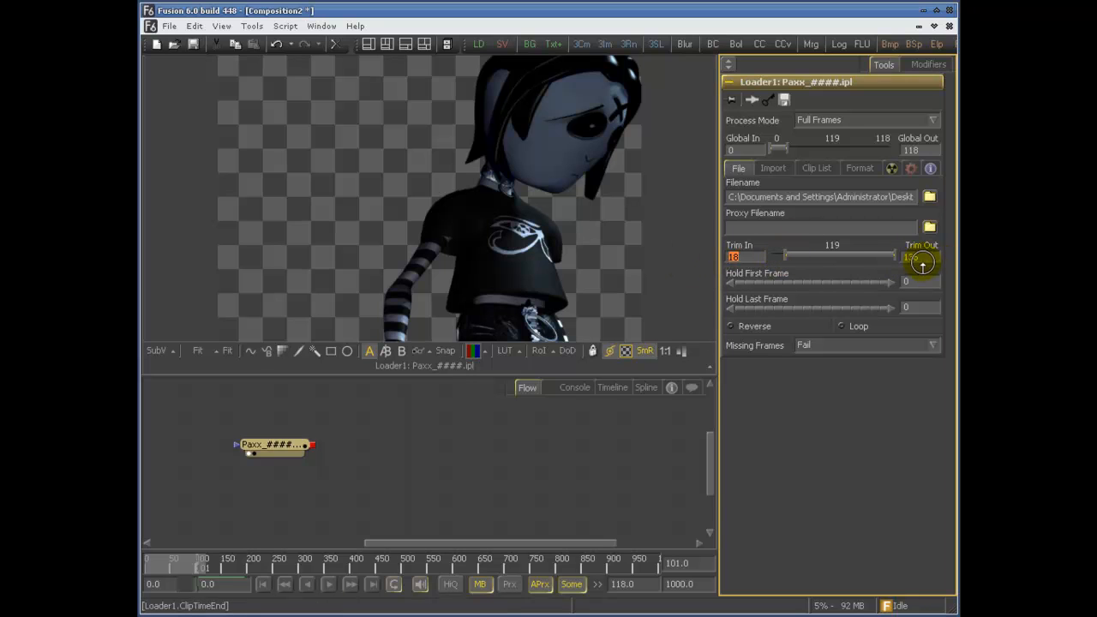
drag(895, 255, 878, 254)
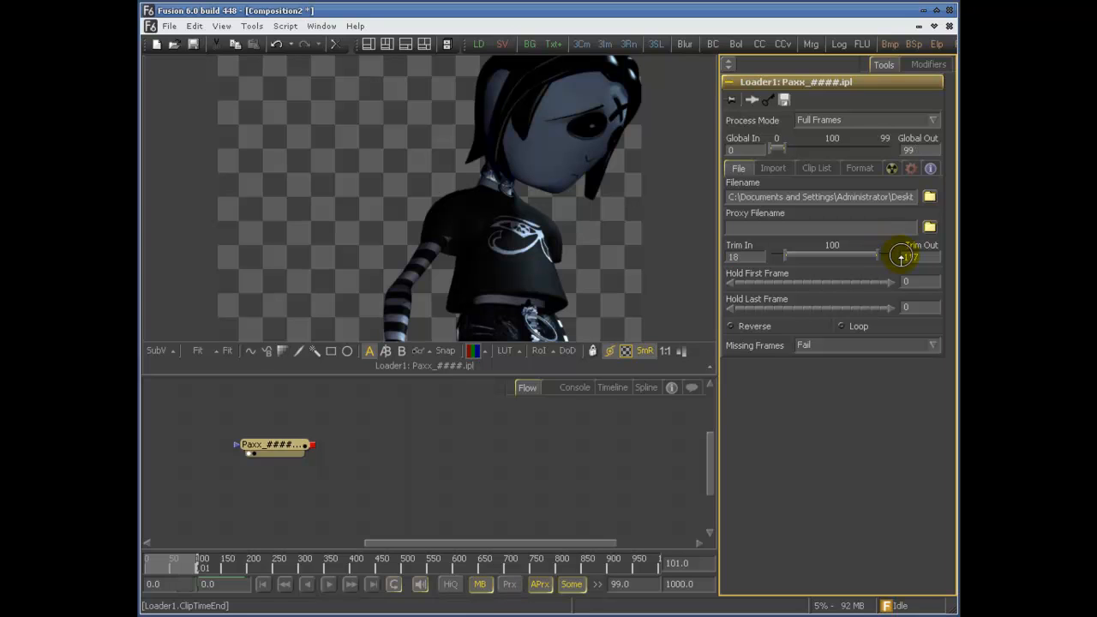
click(901, 257)
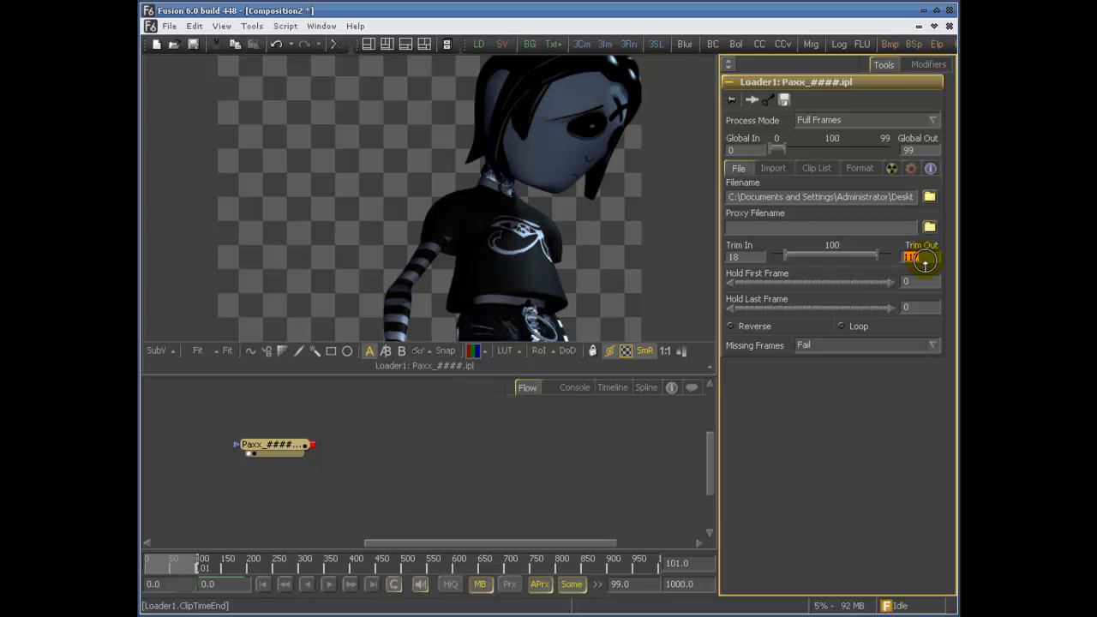
text(120)
key(Tab)
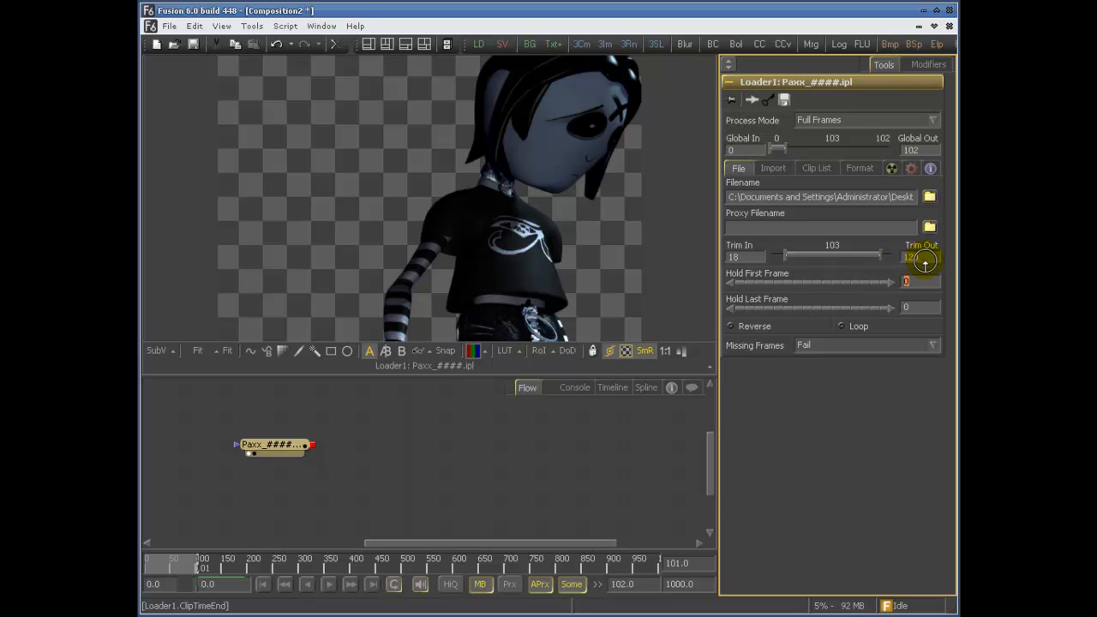
Restore the loader's trim range to frames 0–136.
click(743, 257)
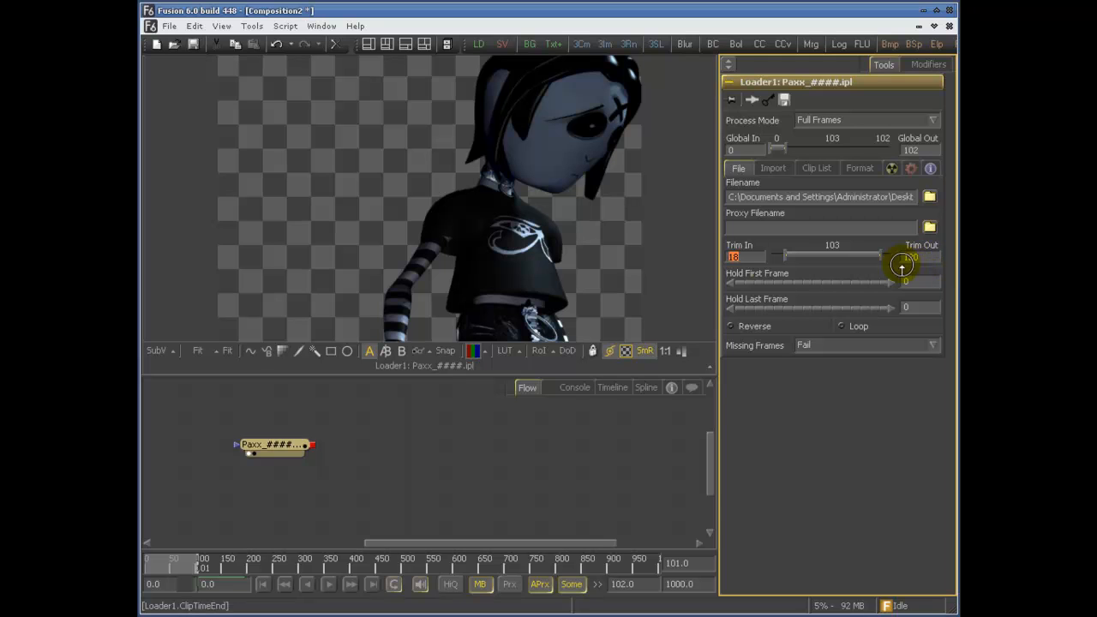
drag(783, 255, 753, 255)
drag(878, 255, 920, 256)
Open the Set Clip Length dialog for the loader's trim range, and close it without entering a different length.
right_click(809, 257)
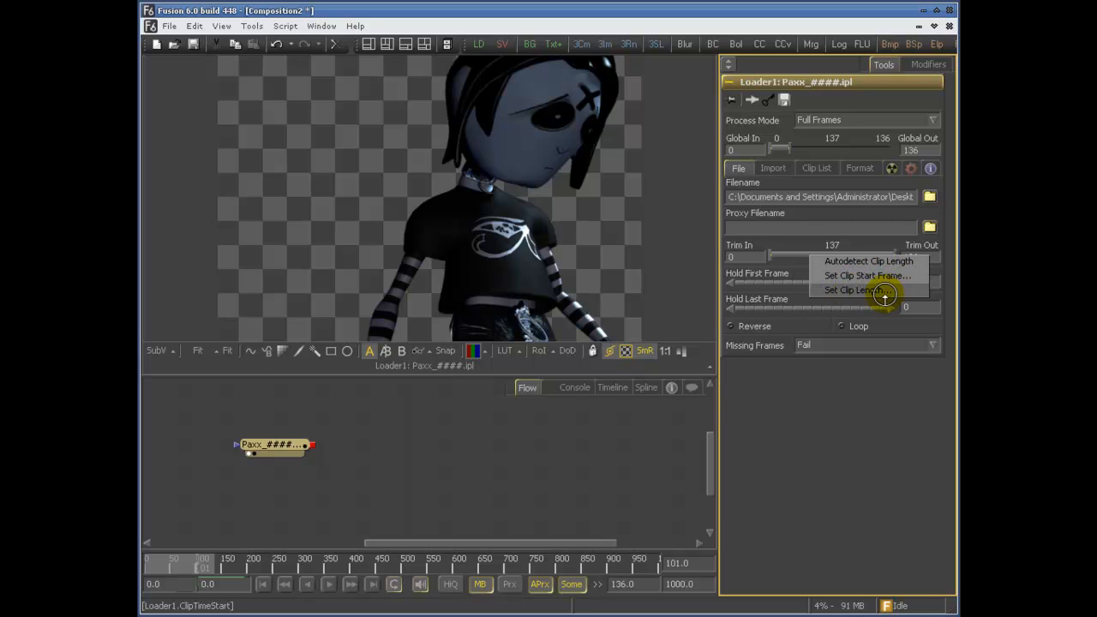
click(857, 290)
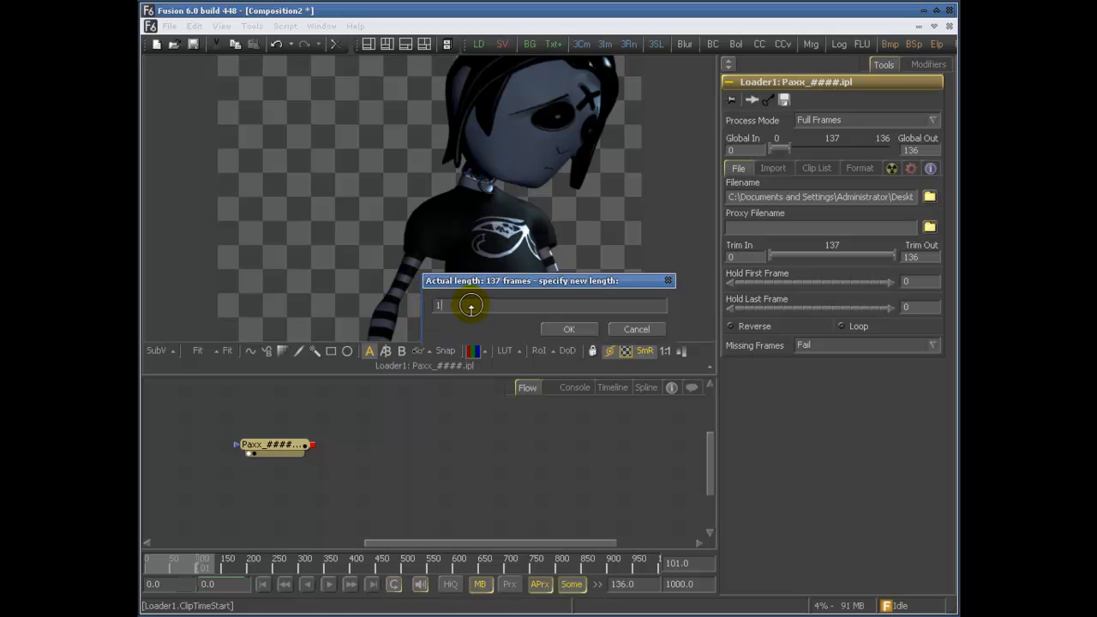
key(Return)
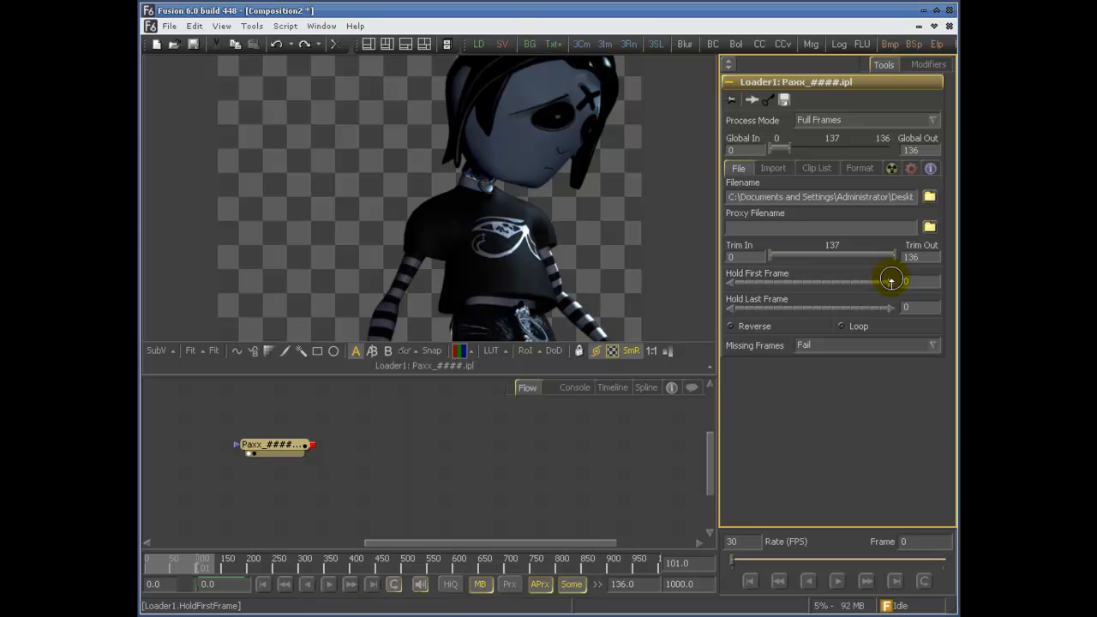
With the clip shown in the timeline, set Hold First Frame to 39 and Hold Last Frame to 50, and scrub to frame 216.
click(611, 387)
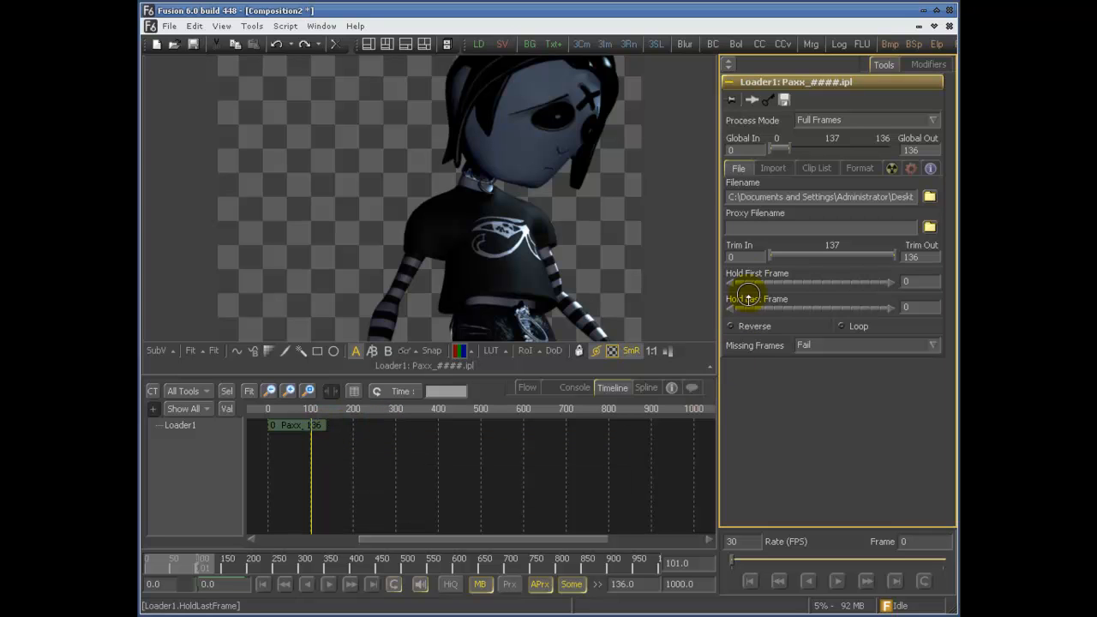
click(936, 287)
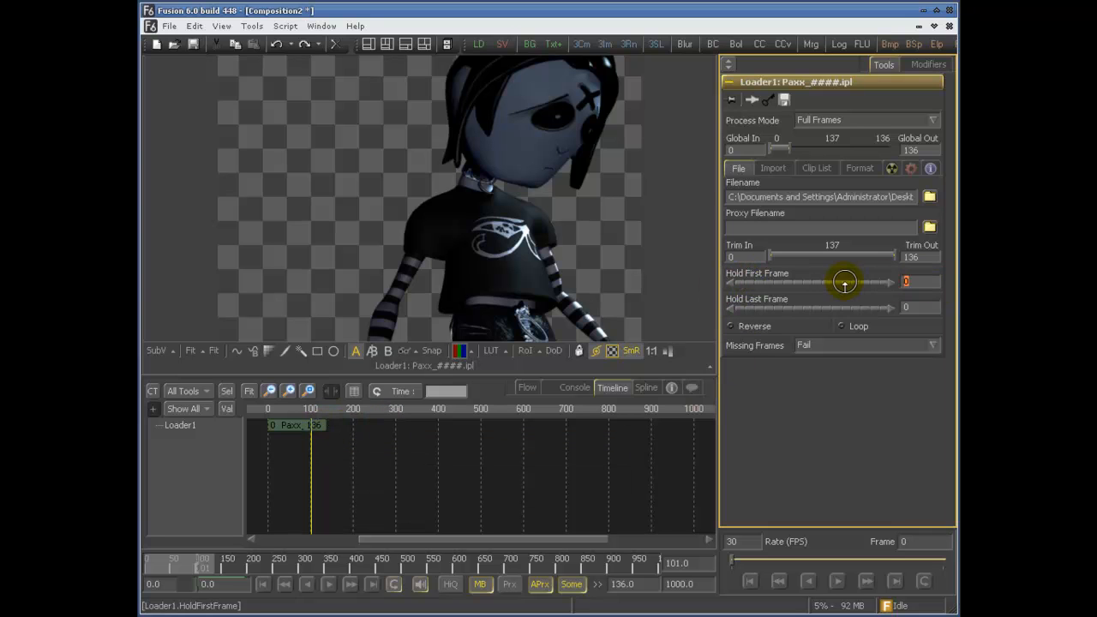
click(781, 283)
drag(781, 284, 842, 283)
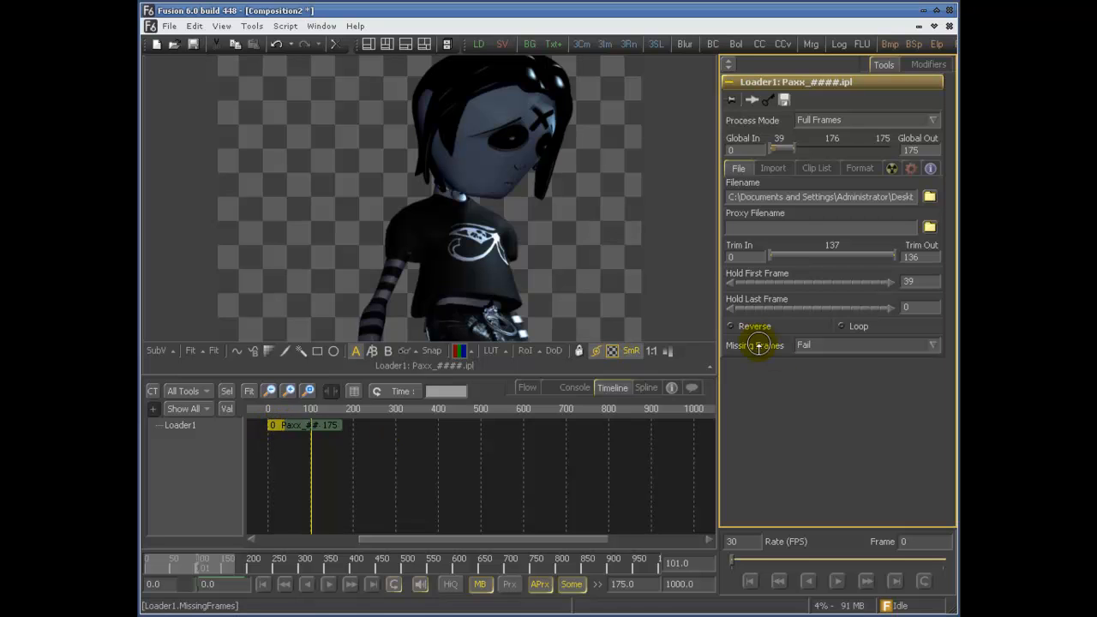
drag(754, 307, 778, 323)
drag(309, 444, 360, 472)
Reset the loader's Hold First Frame and Hold Last Frame to 0.
click(920, 281)
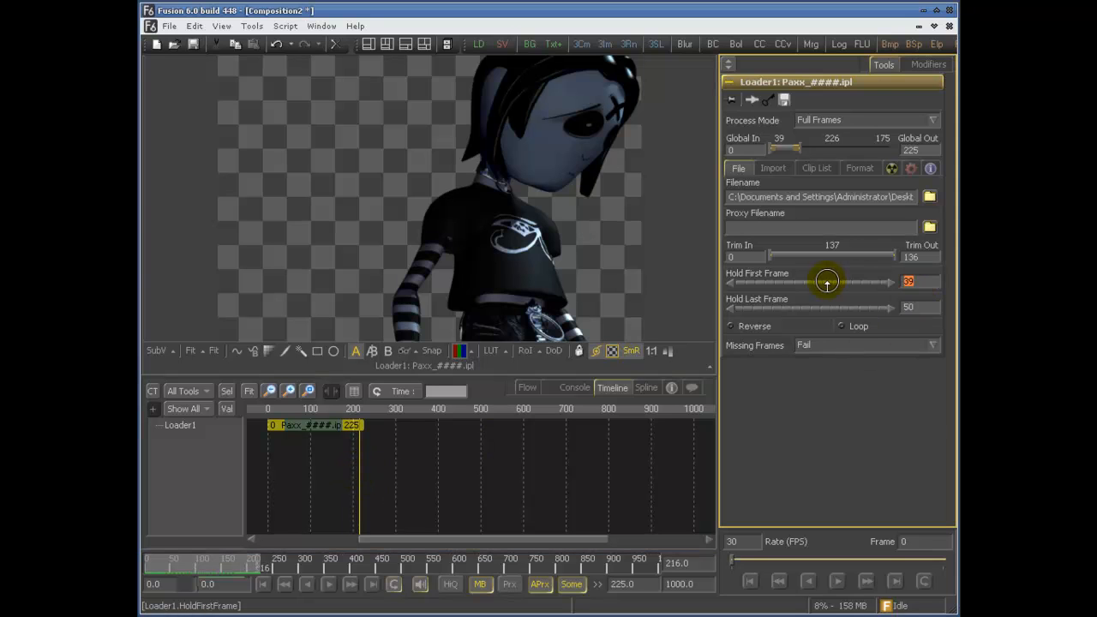
key(Tab)
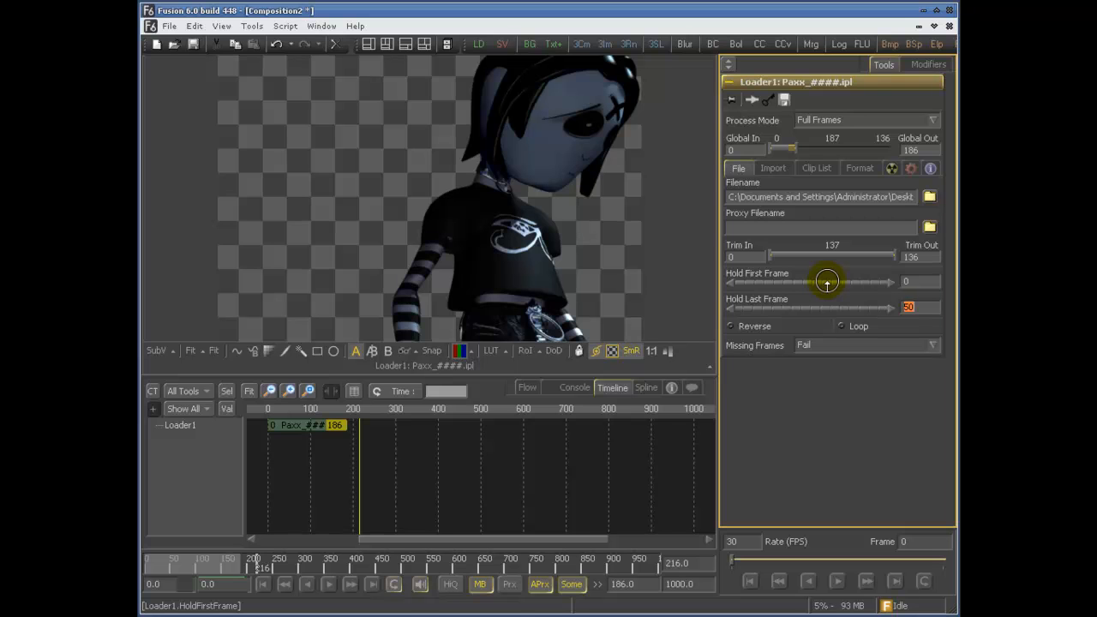
text(0)
key(Tab)
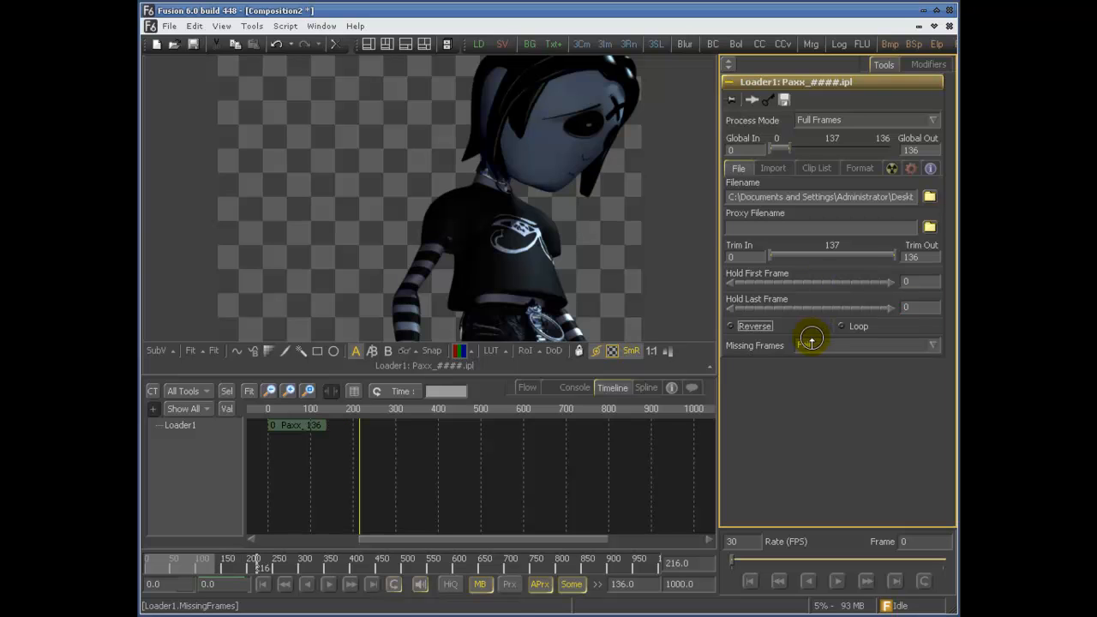
Enable Reverse on the loader, play the reversed clip from frame 0, and disable Reverse again.
drag(357, 463, 295, 463)
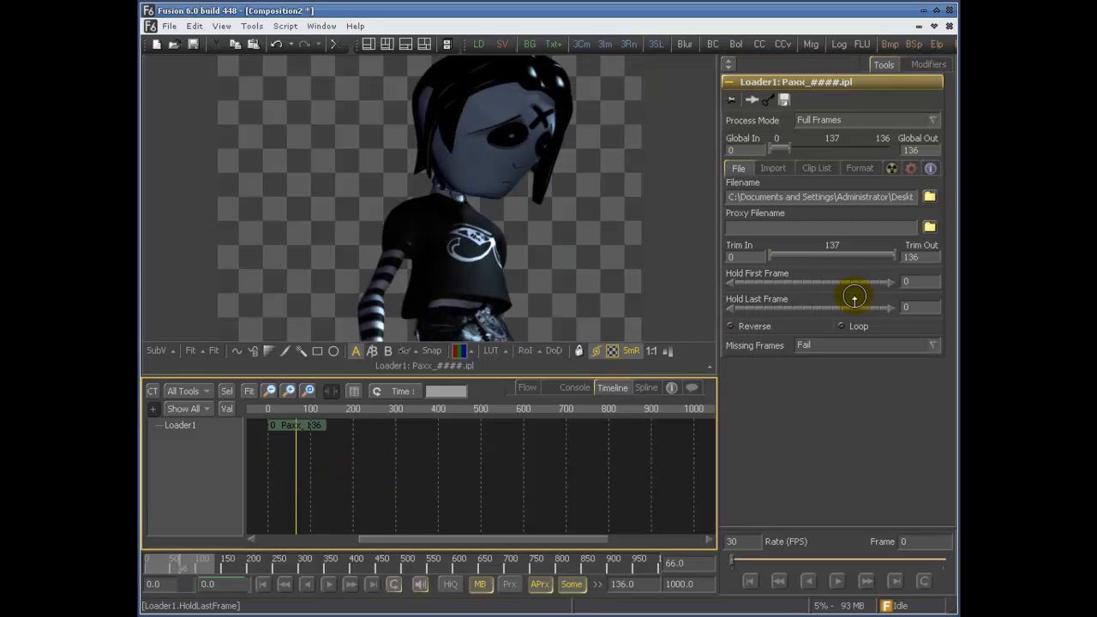
click(747, 325)
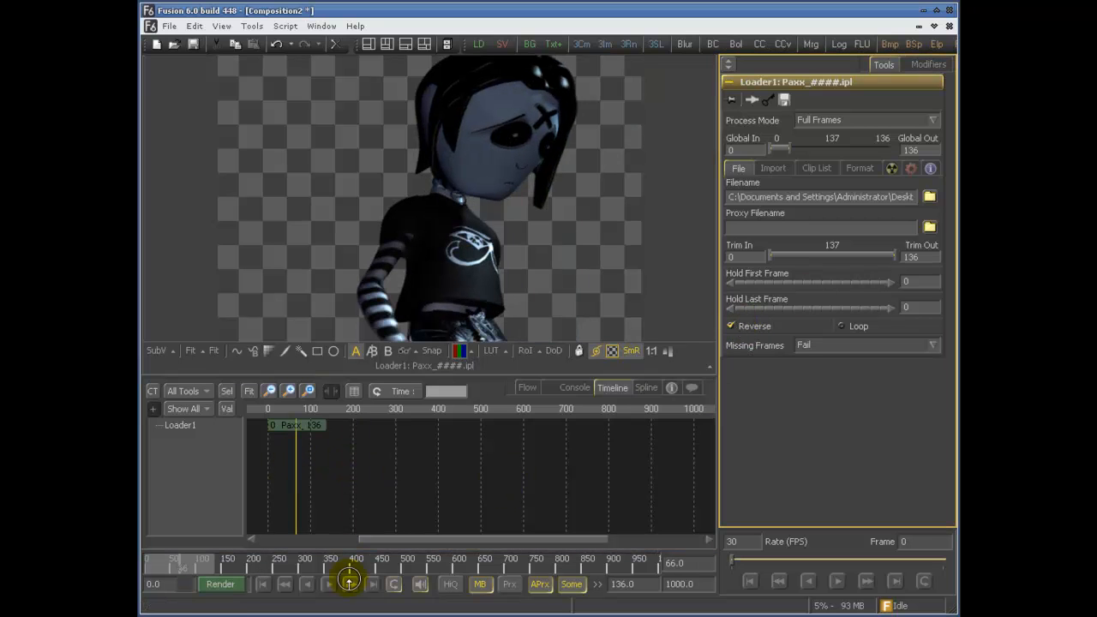
drag(158, 566, 148, 569)
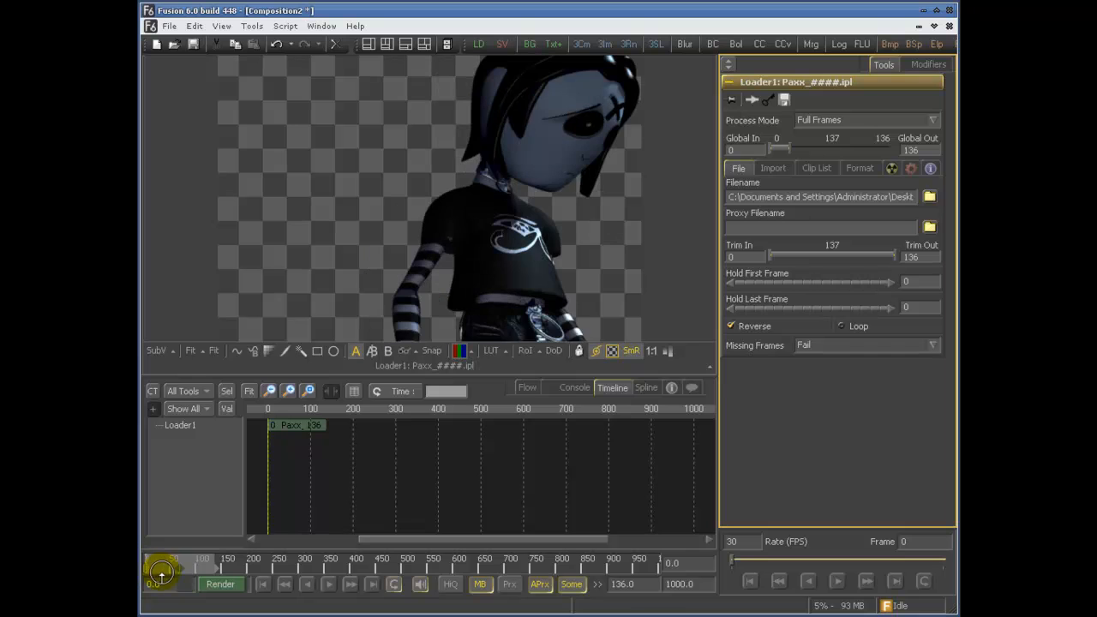
key(space)
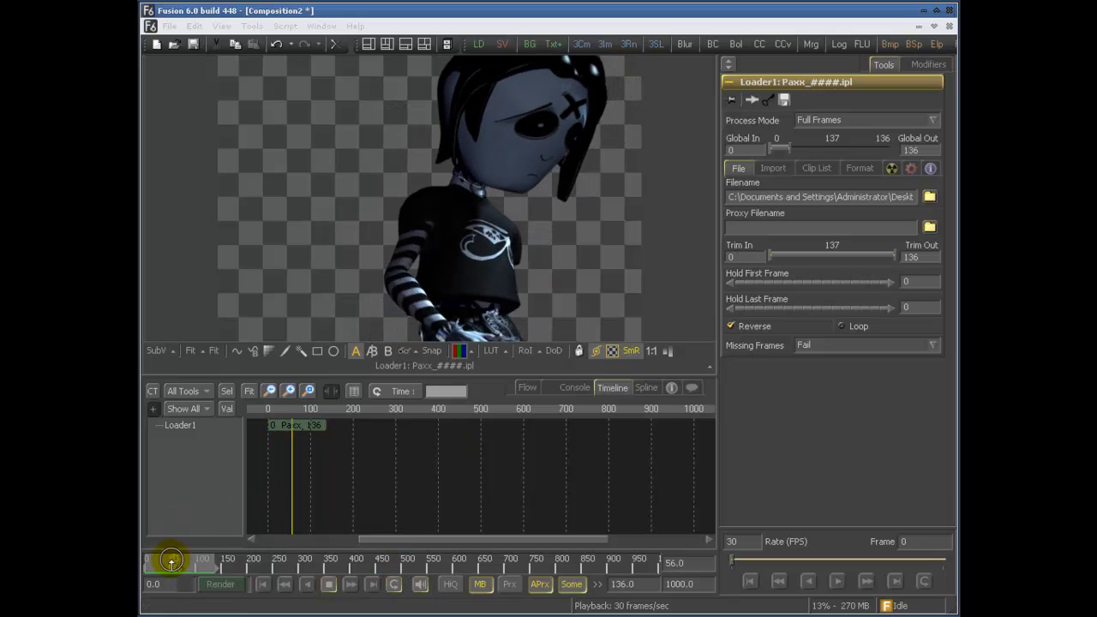
key(space)
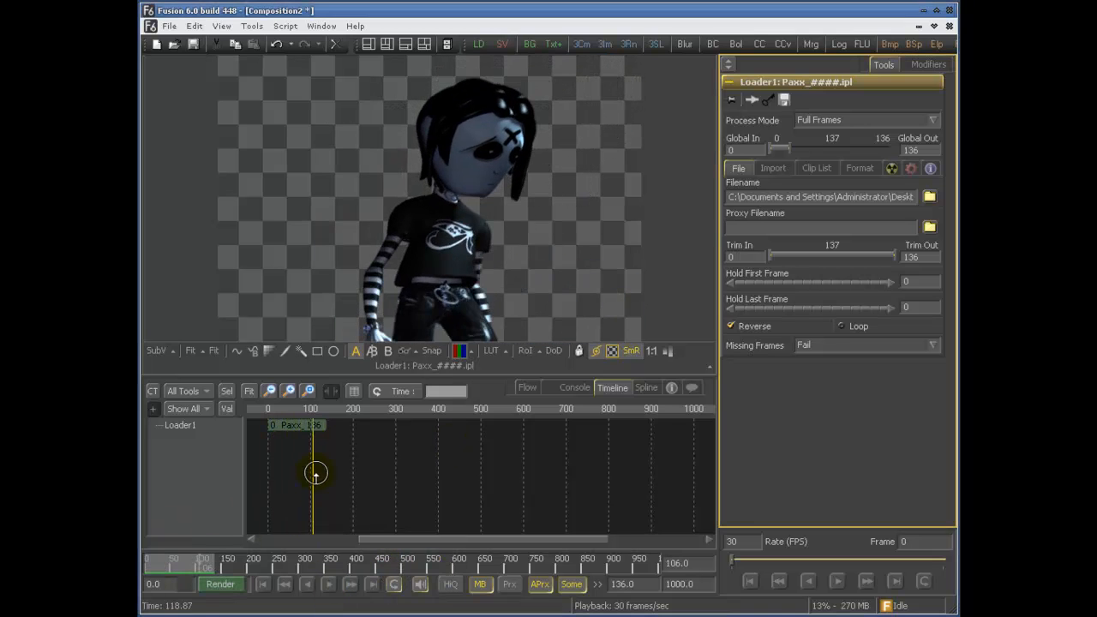
click(541, 430)
click(758, 325)
Enable Loop on the loader, play the looping clip beyond its last frame, and disable Loop again.
click(842, 325)
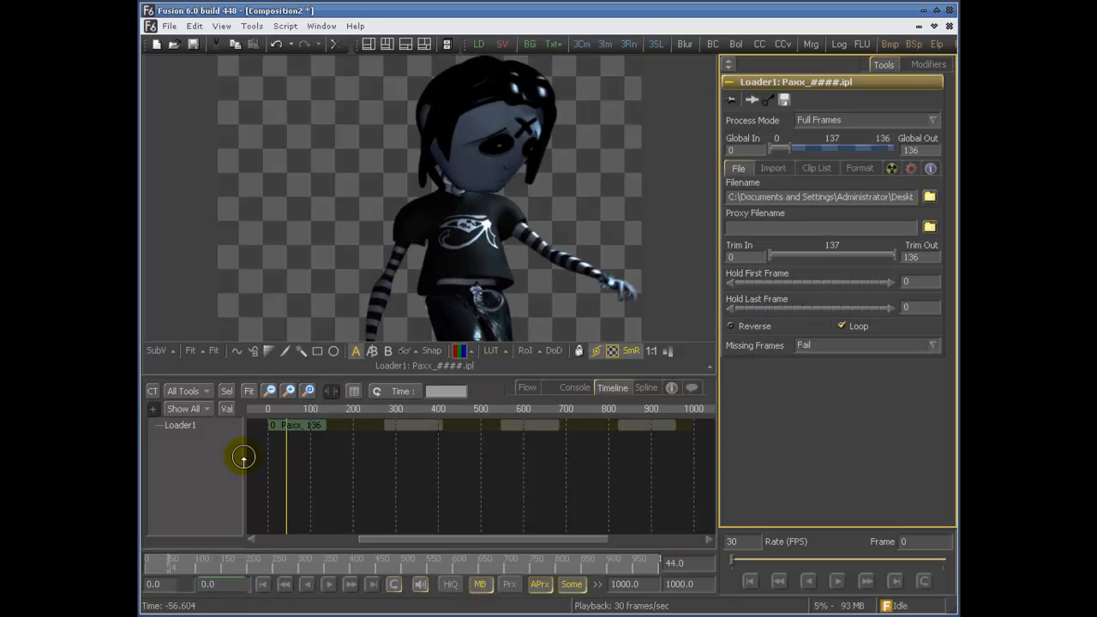
click(863, 326)
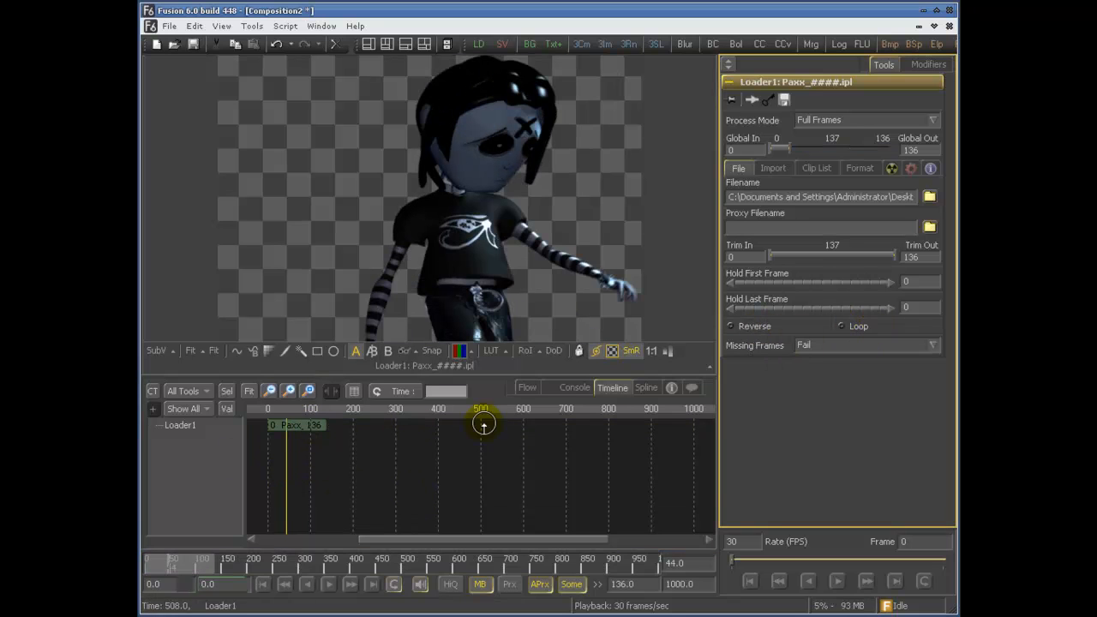
click(842, 326)
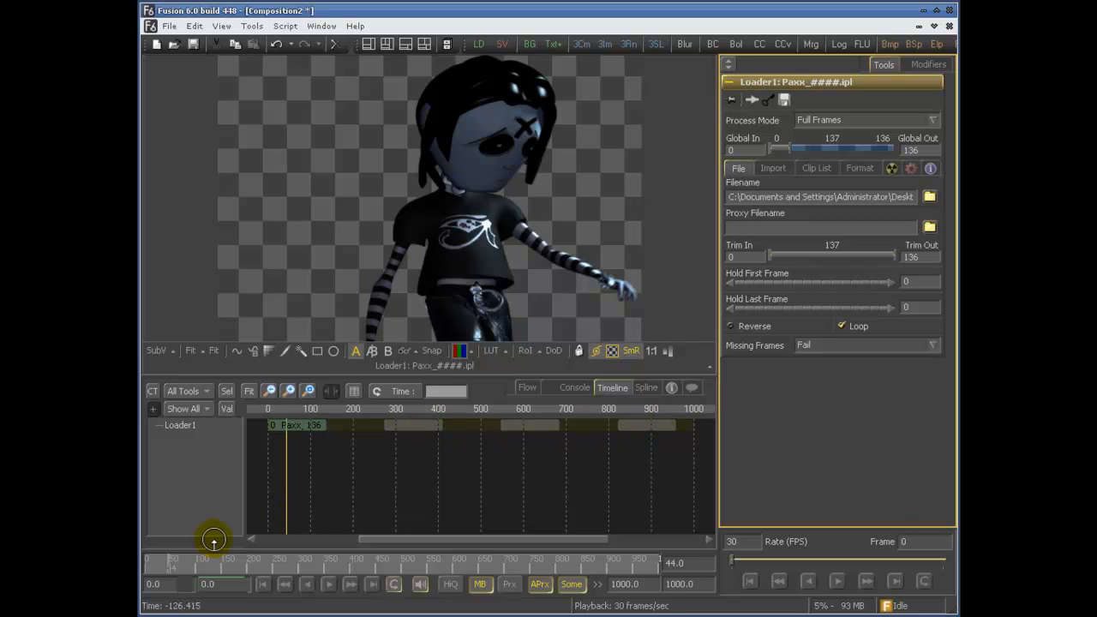
click(285, 478)
key(space)
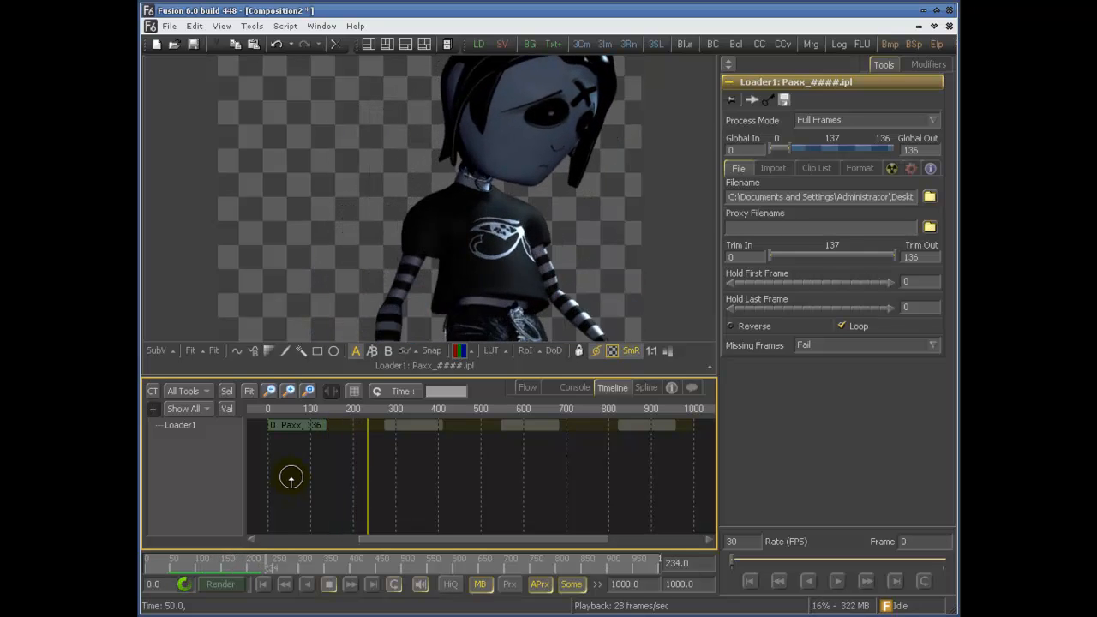
key(space)
click(840, 326)
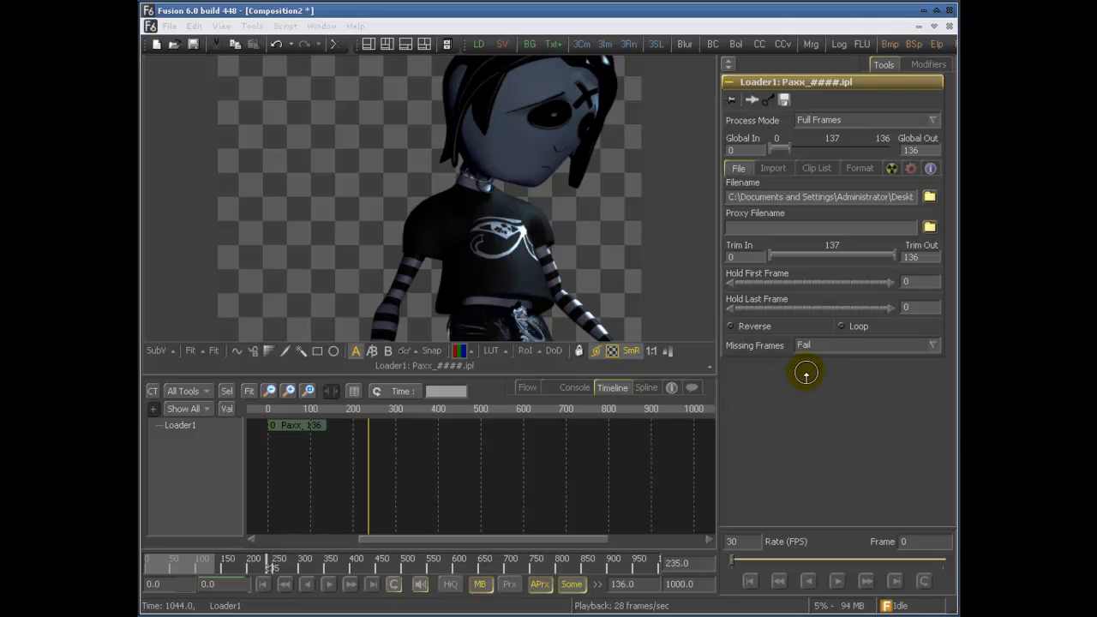
Switch the loader's Missing Frames option through Hold Previous, Output Color and Wait, and set it back to Fail.
click(827, 345)
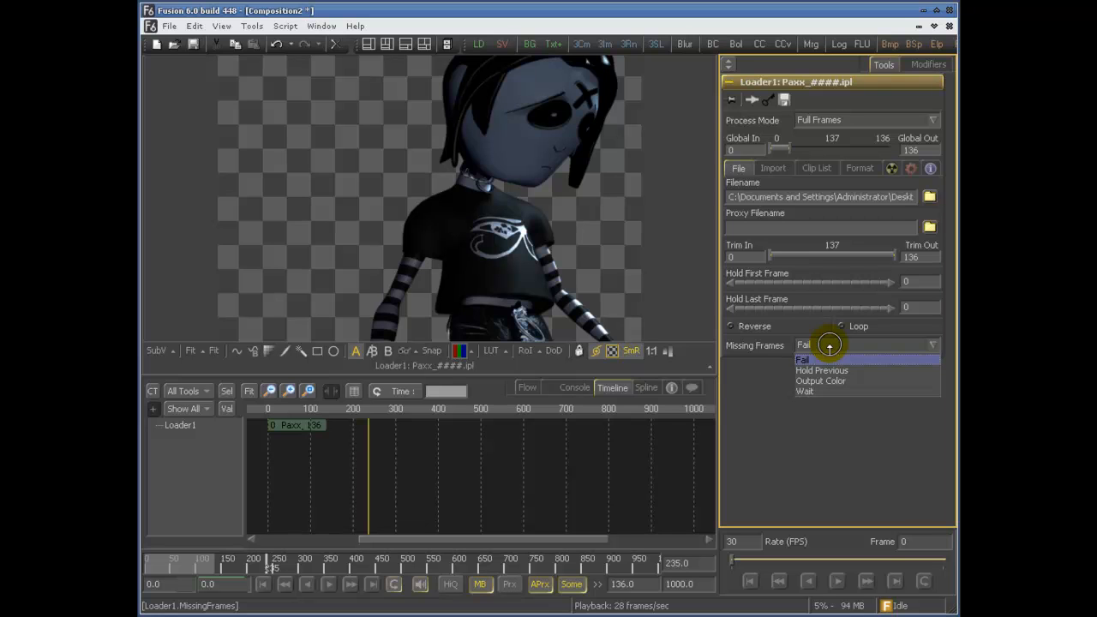
click(839, 361)
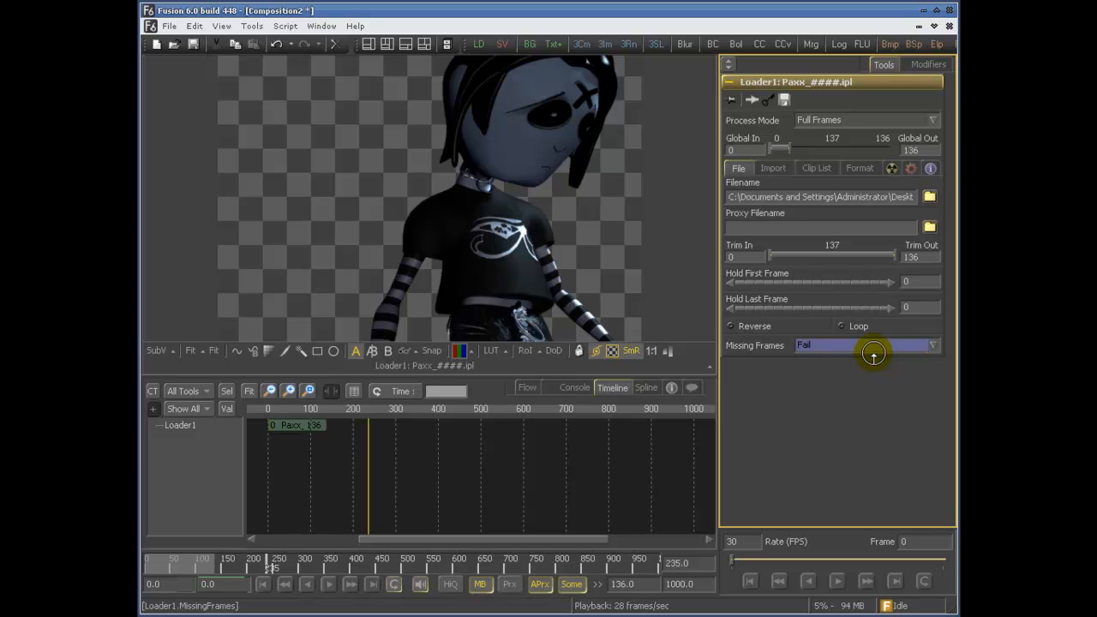
click(806, 349)
click(814, 368)
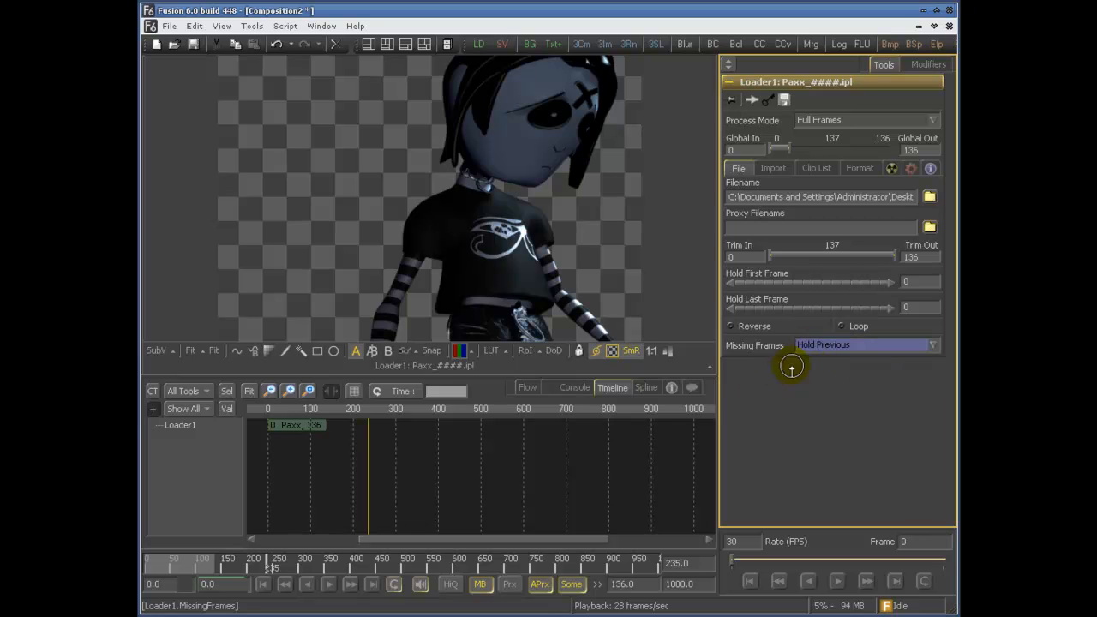
click(837, 346)
click(844, 382)
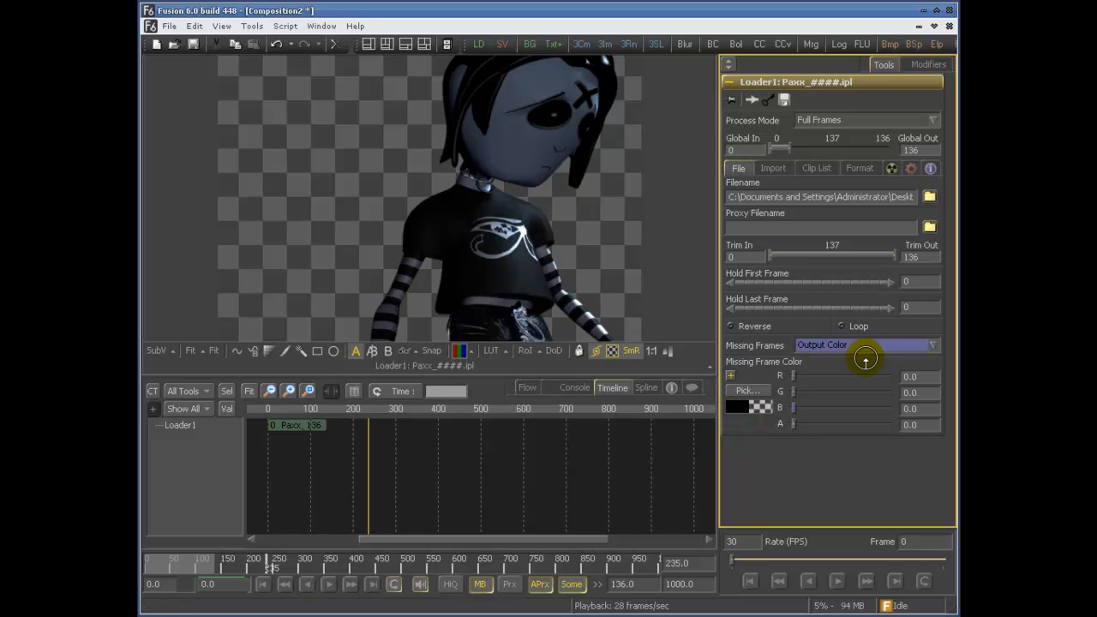
click(859, 346)
click(838, 389)
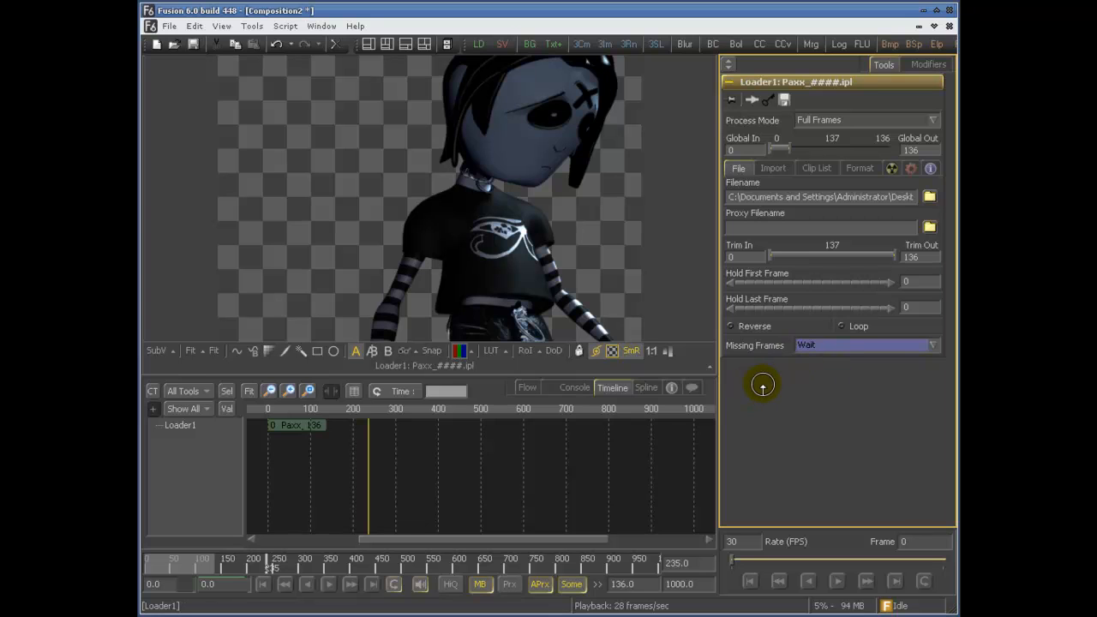
click(815, 358)
click(821, 358)
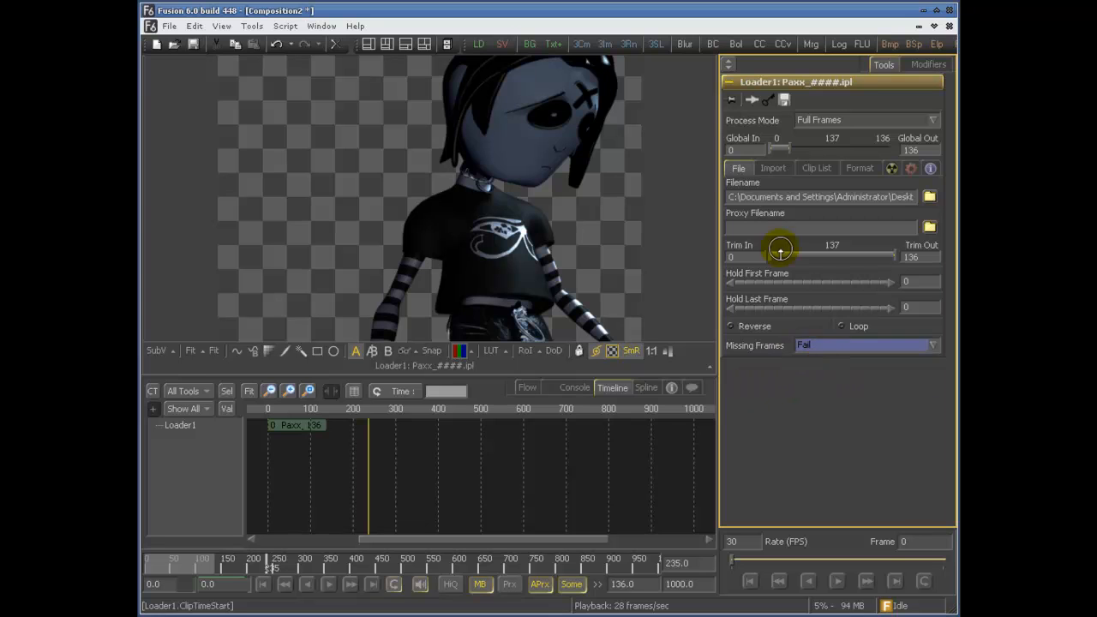
In the loader's import settings, try Depth at Default, check the composition's Frame Format color depth preferences, and return Depth to Format.
click(770, 168)
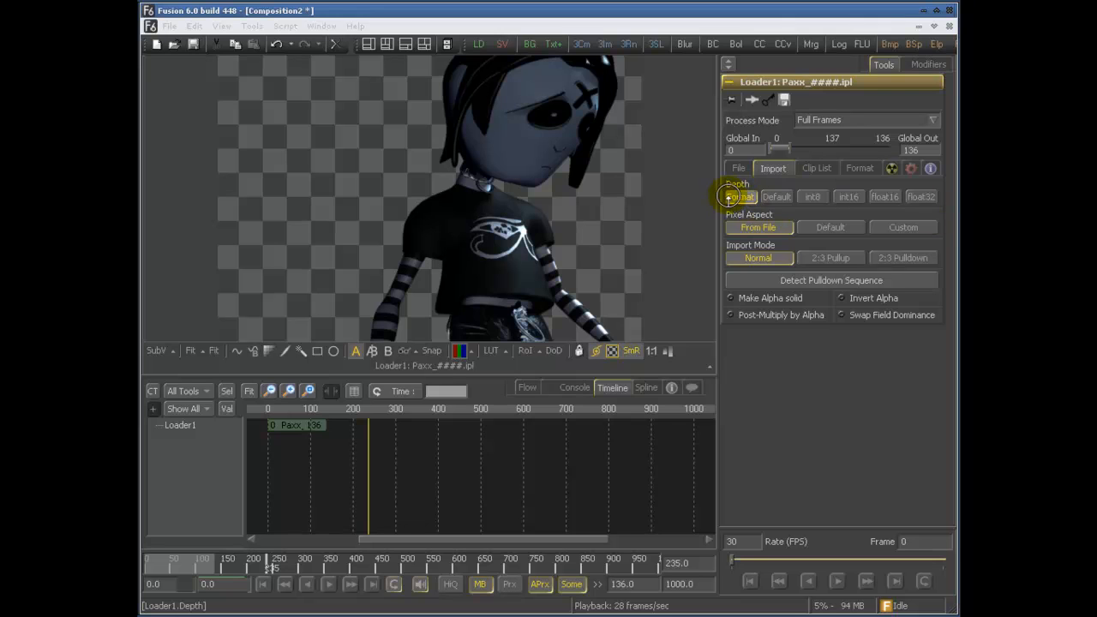
click(776, 196)
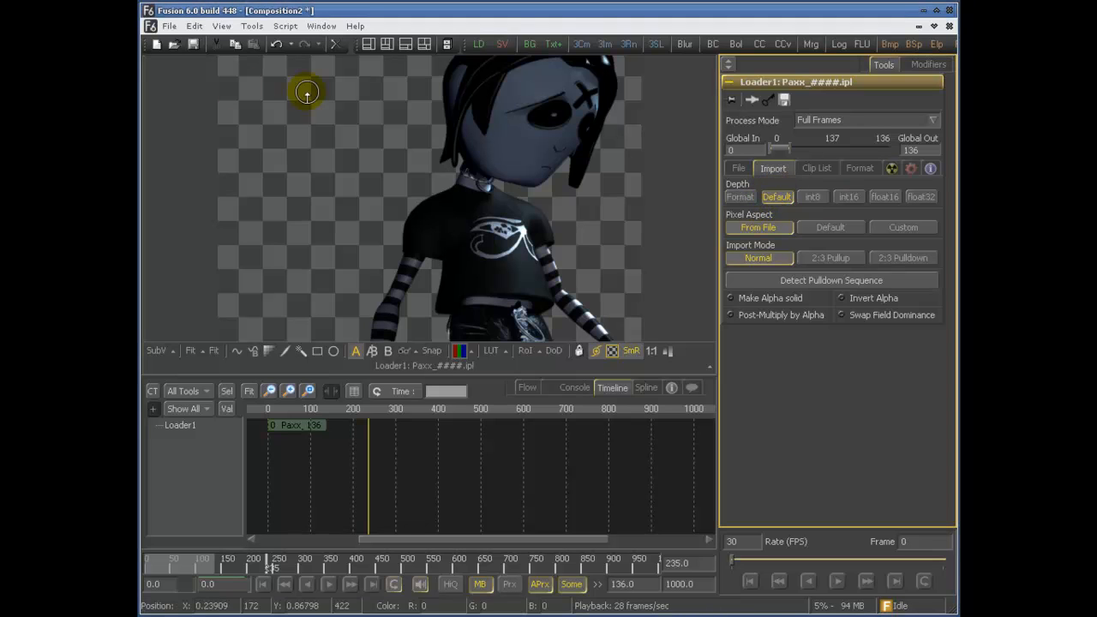
click(169, 26)
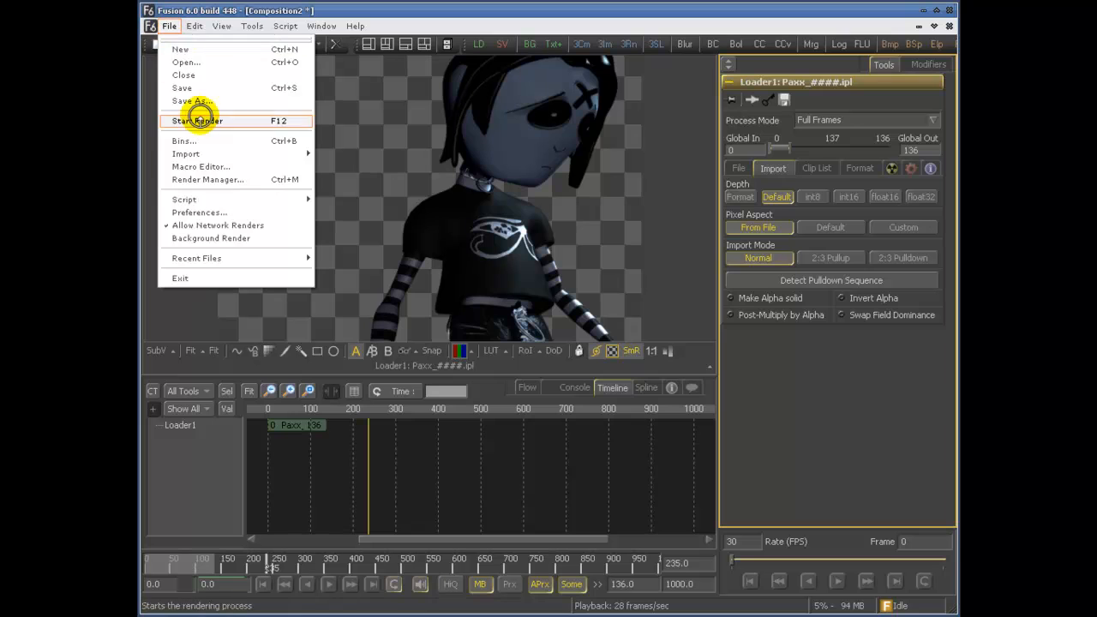
click(210, 212)
click(399, 142)
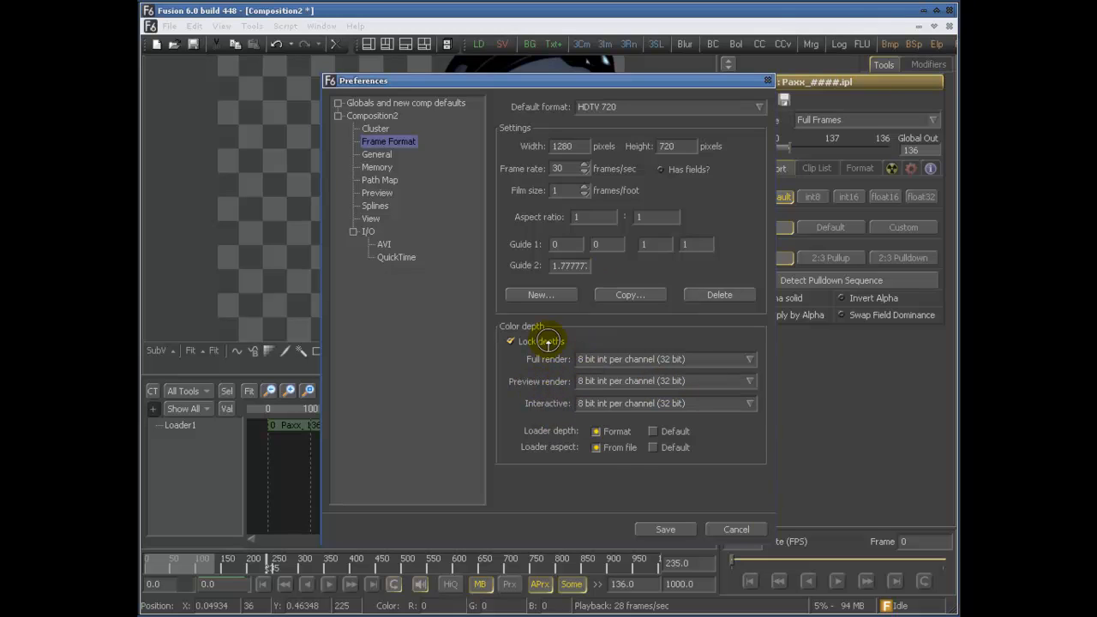
click(747, 529)
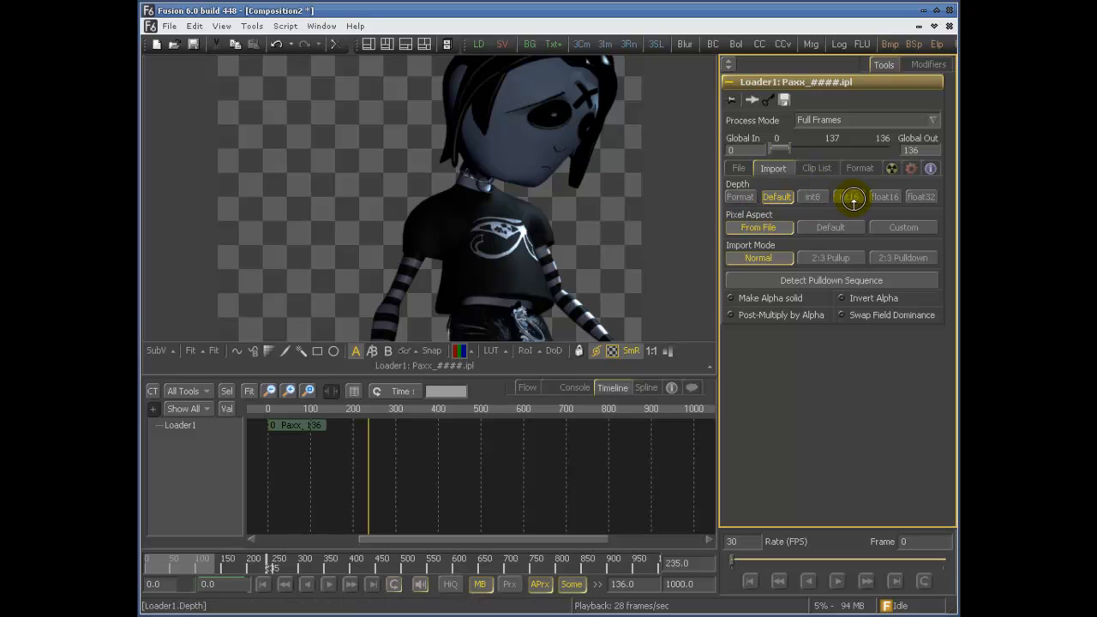
click(742, 197)
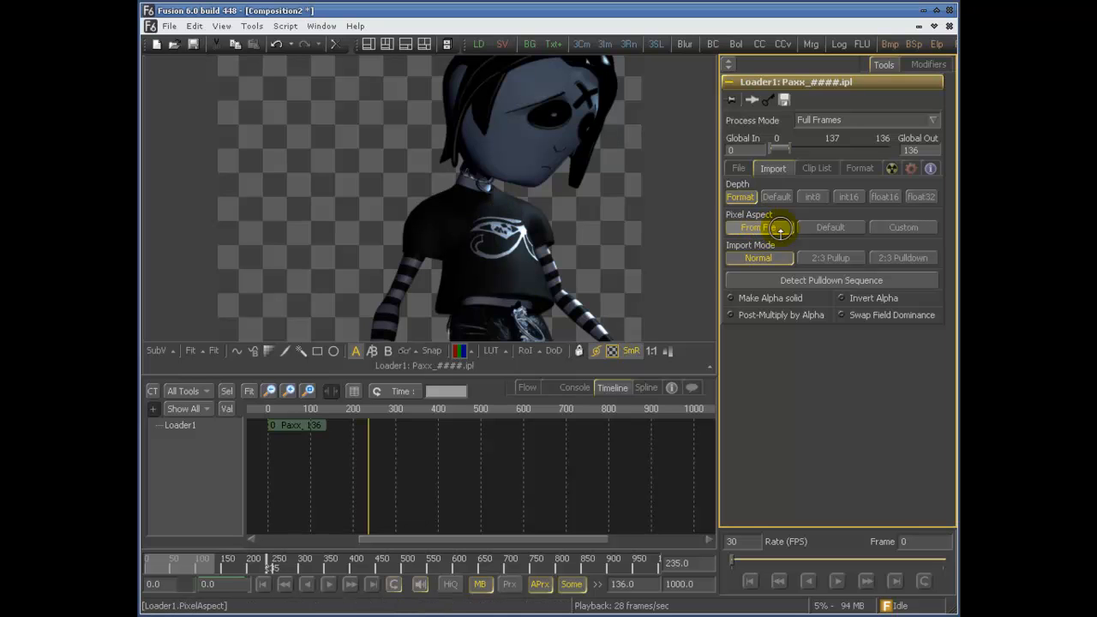
Set the loader's Pixel Aspect to Default and check the aspect ratio in the composition's Frame Format preferences without changing it.
click(818, 228)
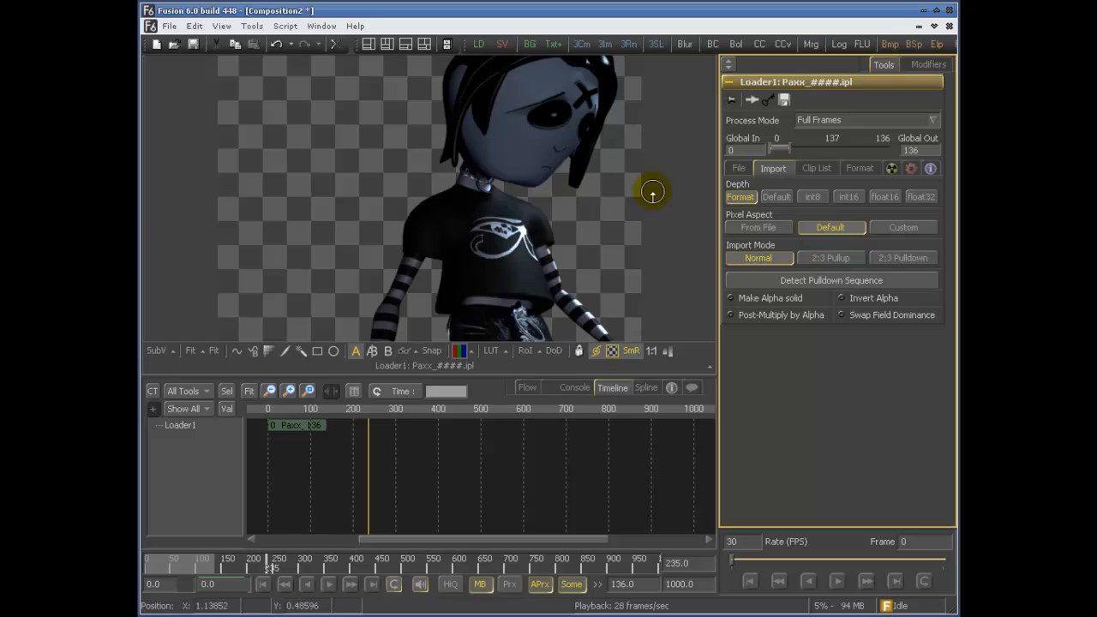
click(170, 26)
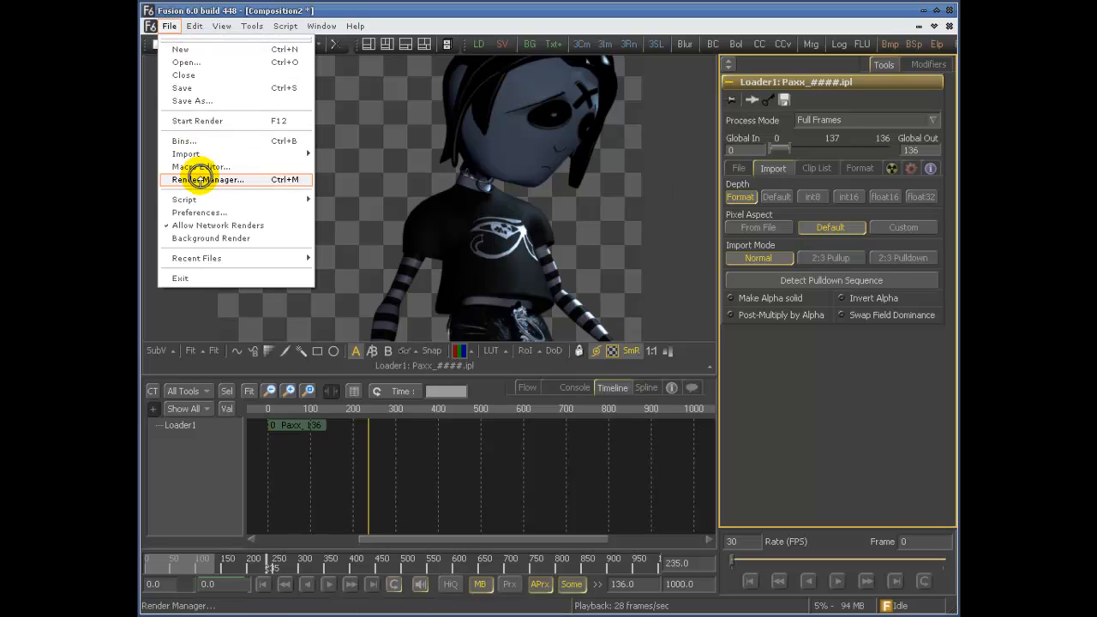
click(203, 212)
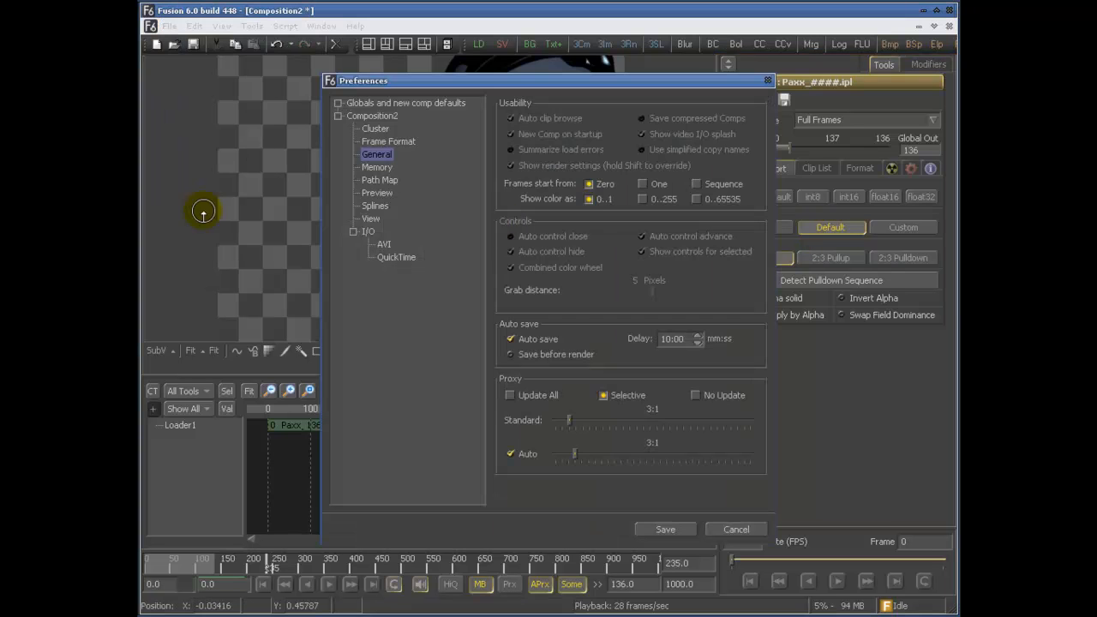
click(399, 141)
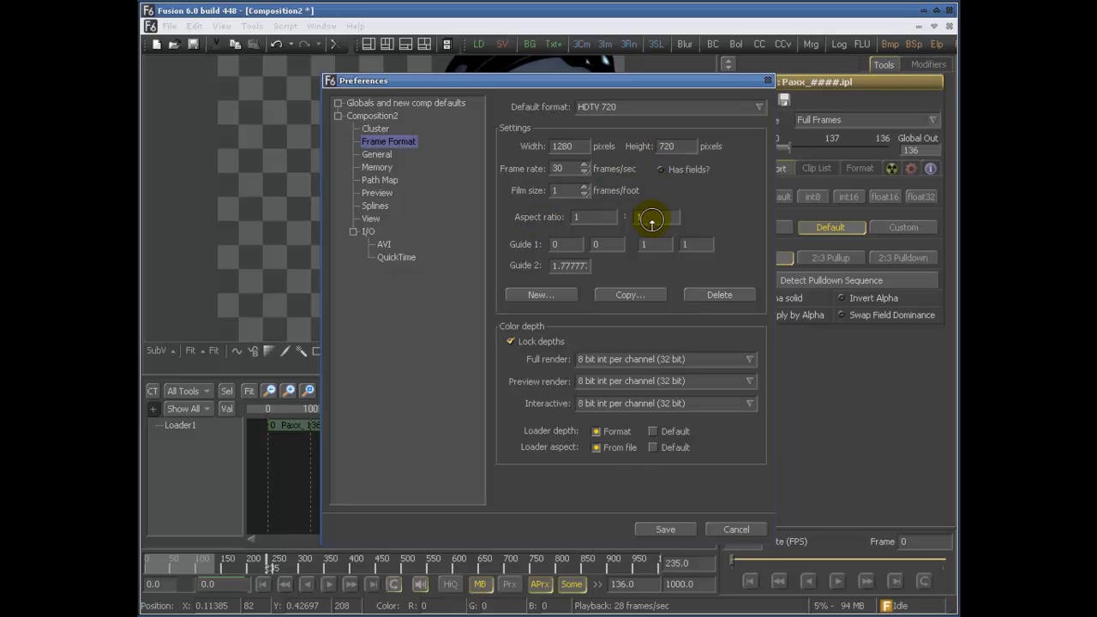
key(Tab)
click(729, 529)
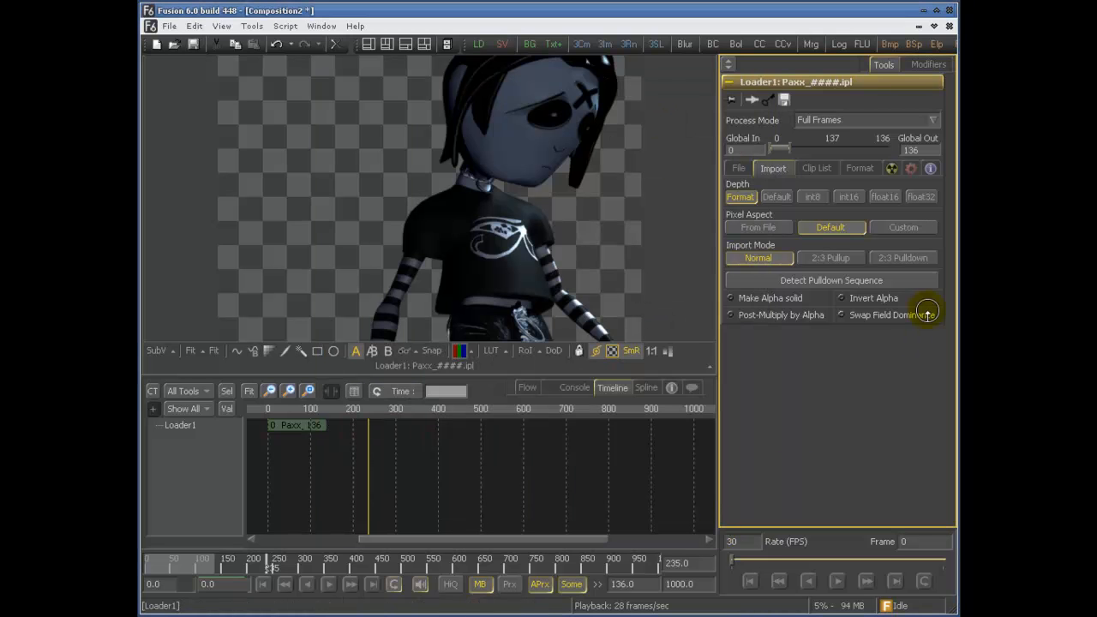
Try the Custom Pixel Aspect option with its X and Y values, and return Pixel Aspect to From File.
click(904, 227)
click(846, 247)
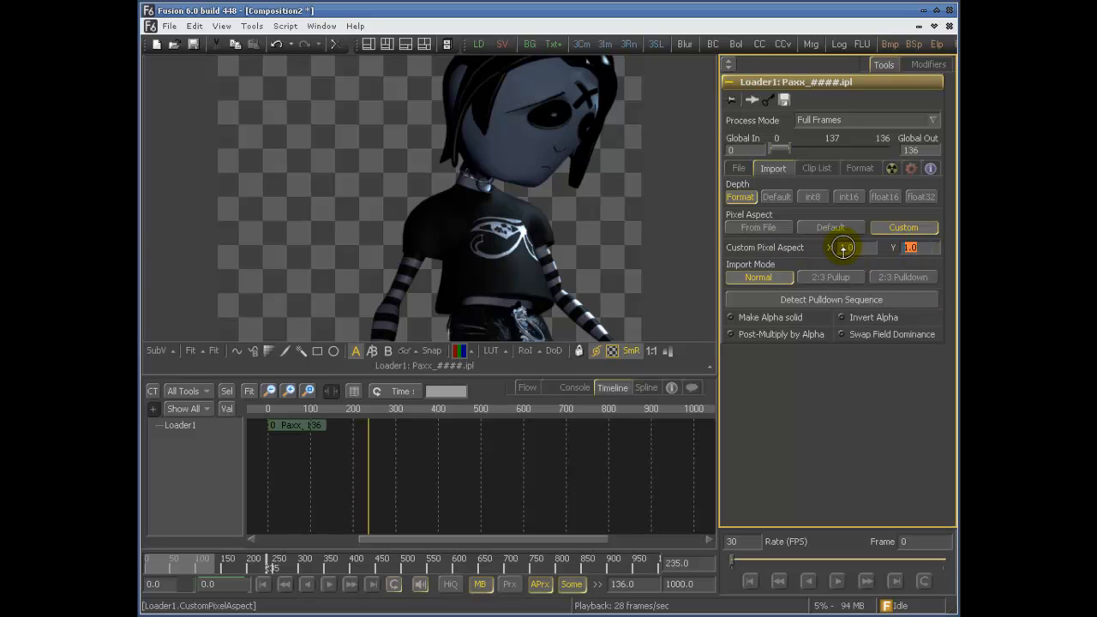
click(911, 249)
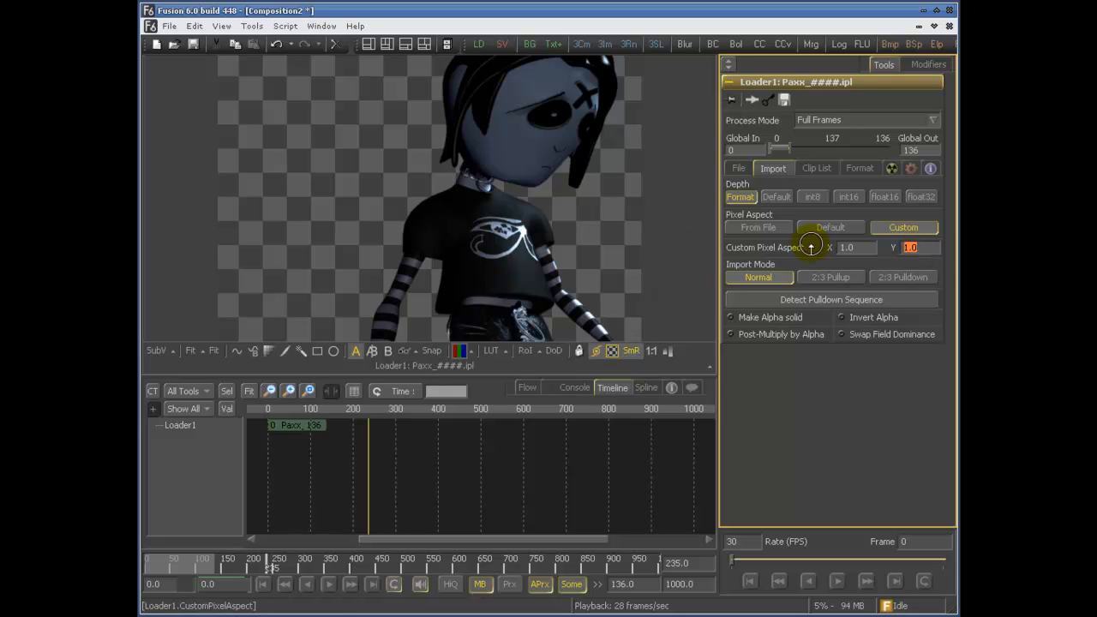
click(757, 227)
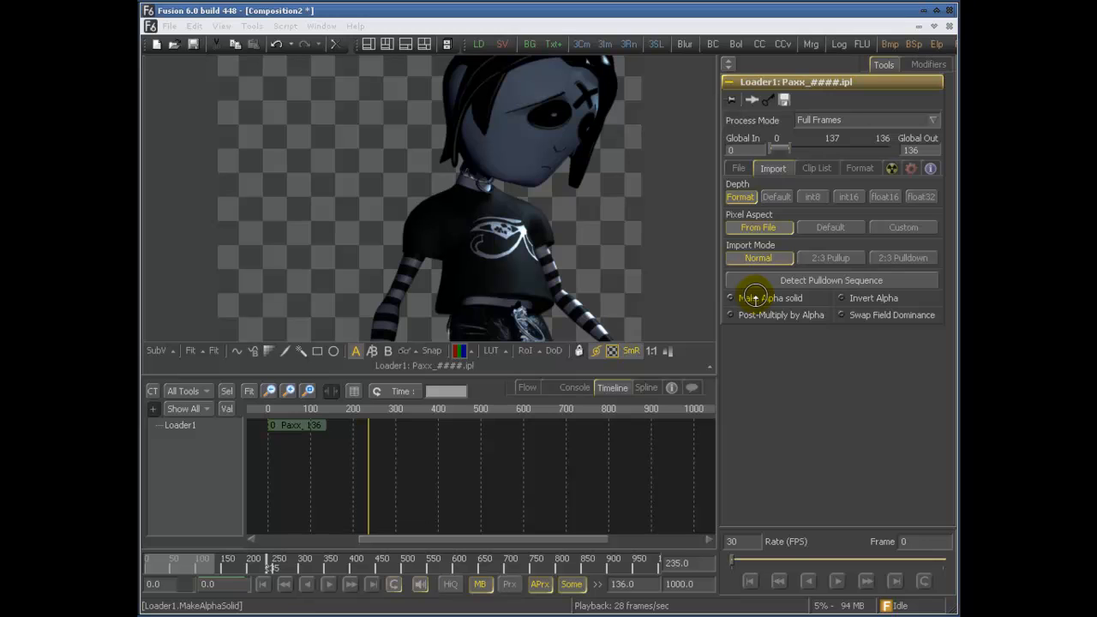
Display the clip's alpha channel in the viewer and enable Make Alpha solid on the loader.
click(471, 350)
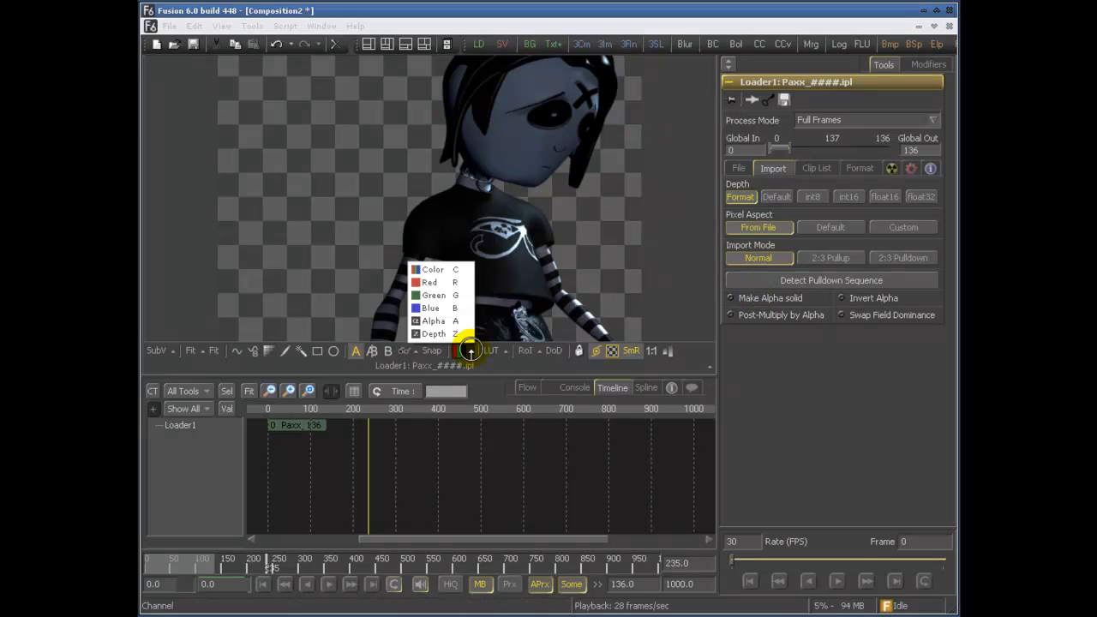
click(451, 320)
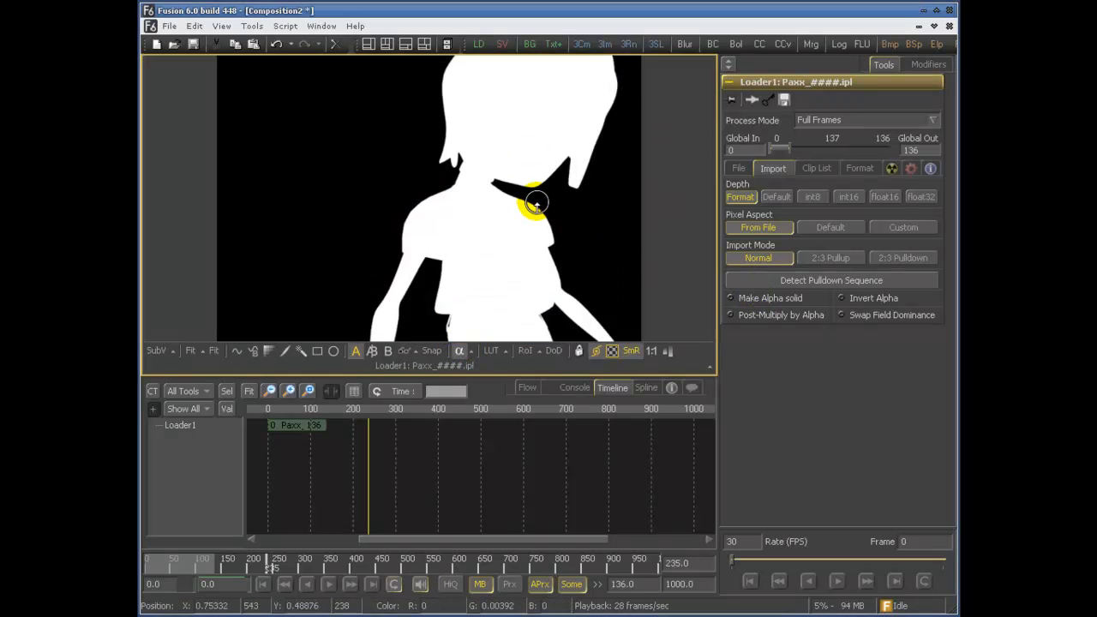
scroll(535, 203, down, 2)
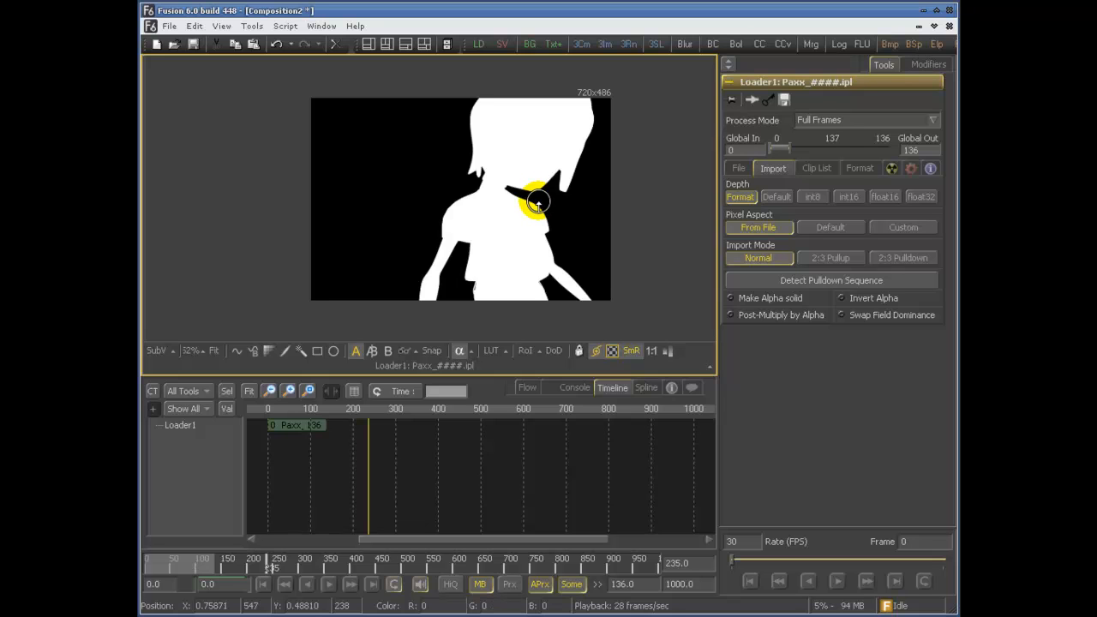
click(729, 297)
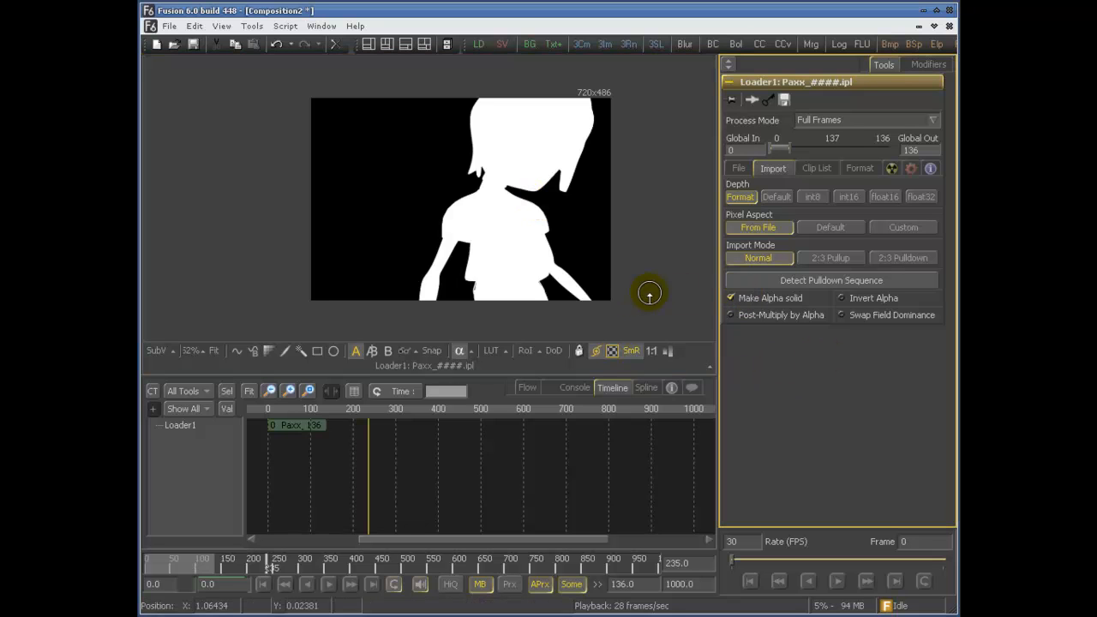
click(458, 351)
click(458, 350)
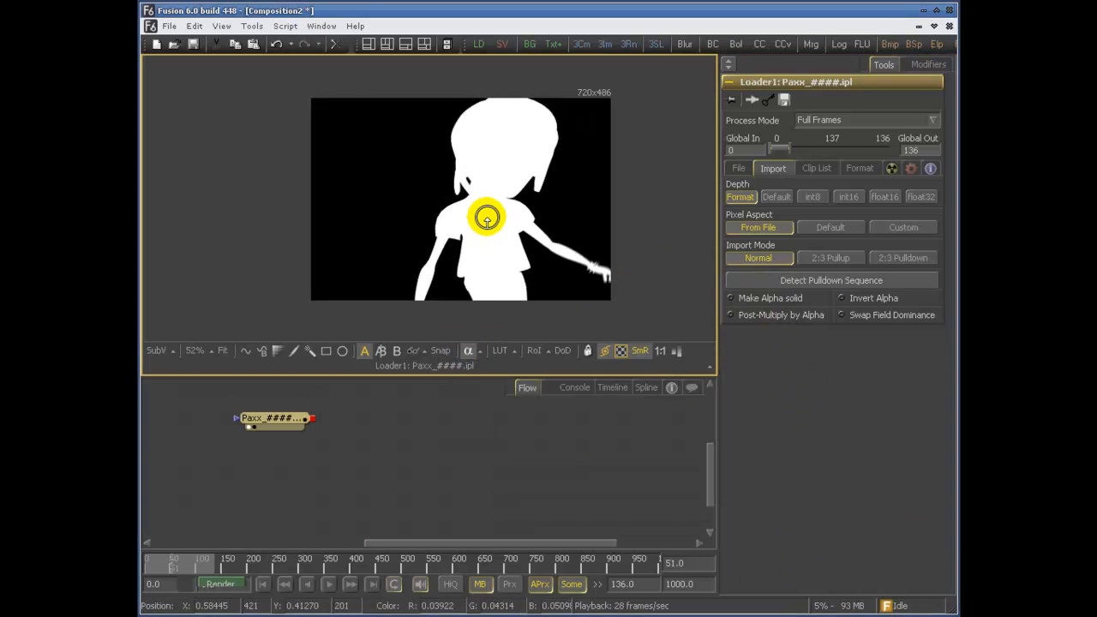
At frame 51, inspect the alpha silhouette, enable Make Alpha solid on the loader, and disable it again.
scroll(489, 215, up, 5)
scroll(512, 204, down, 5)
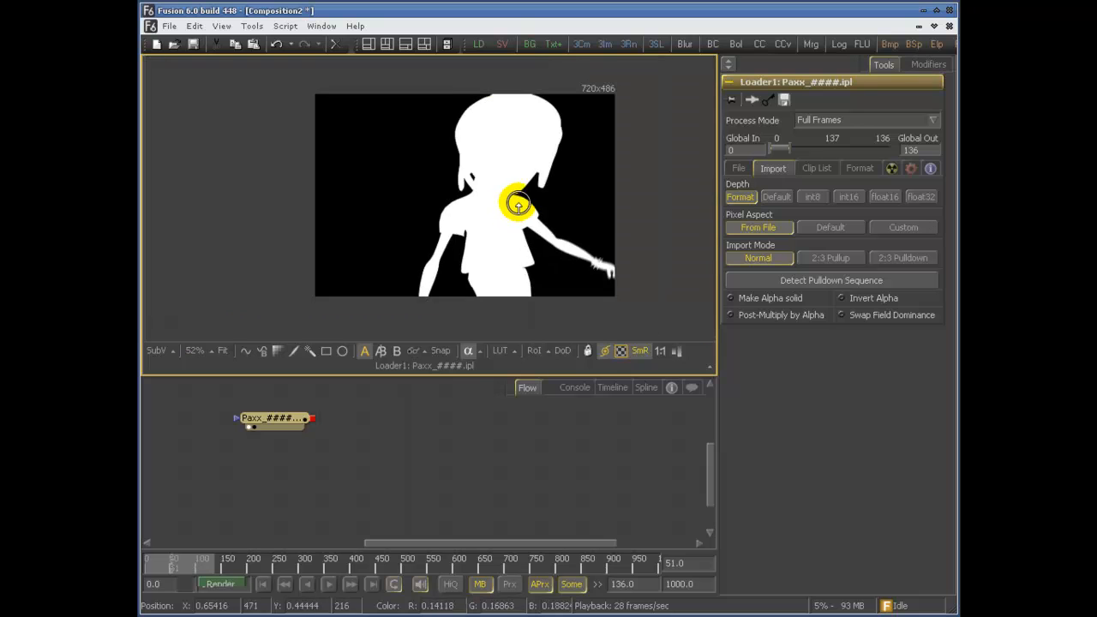
click(786, 299)
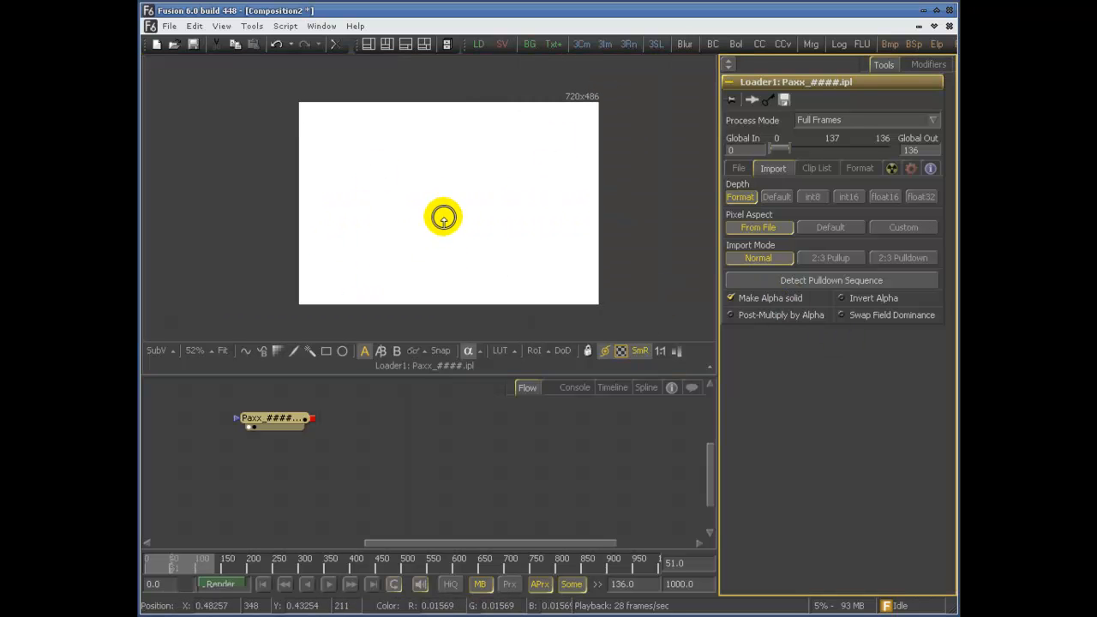
click(735, 300)
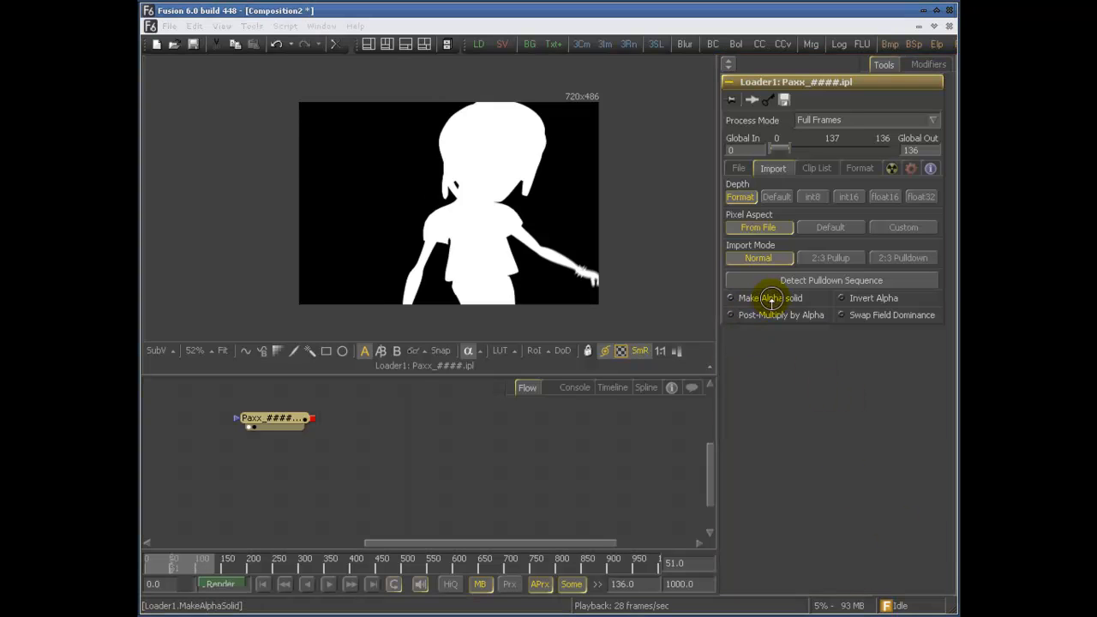
Enable Invert Alpha on the loader and examine the character's inverted alpha channel in the viewer.
click(842, 298)
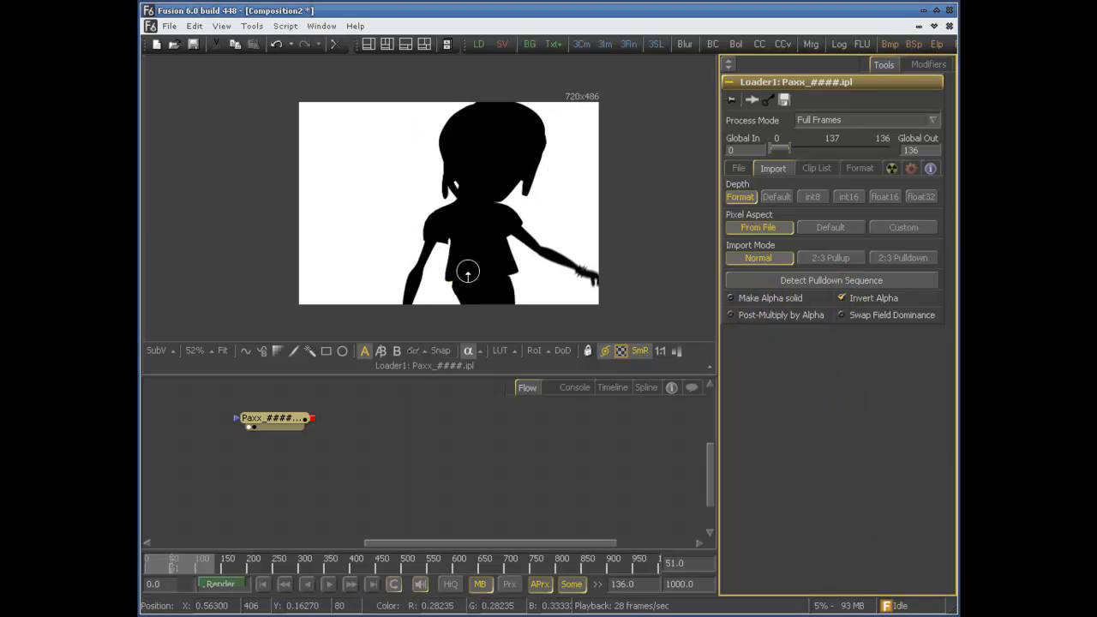
click(507, 240)
click(455, 167)
click(435, 177)
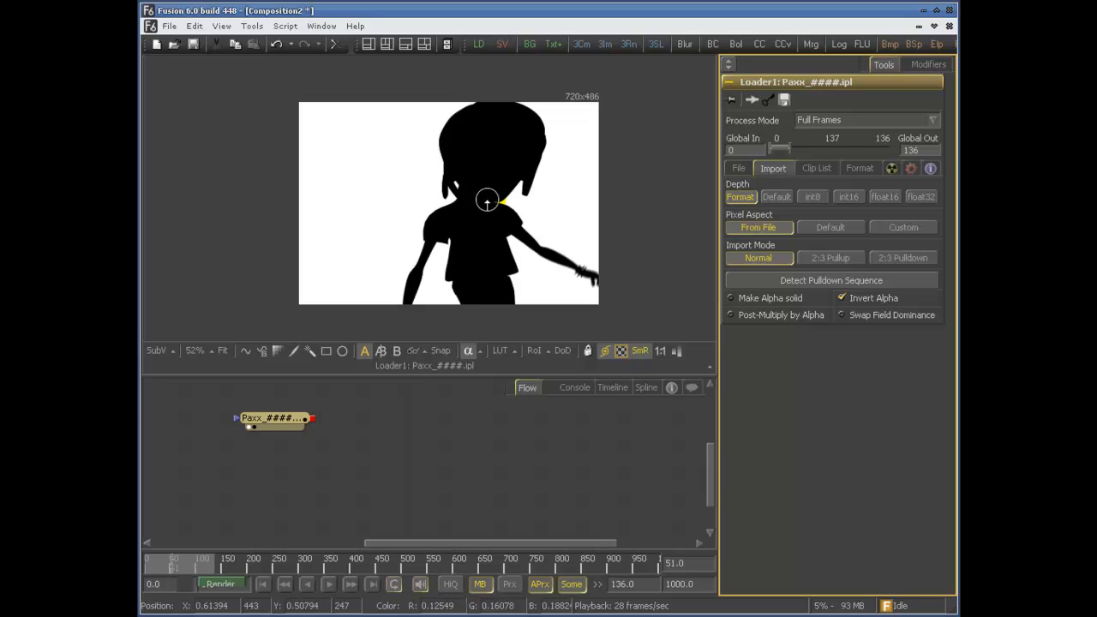
Switch the viewer between color and alpha to compare how the inverted alpha affects the character and background, ending on color.
click(463, 349)
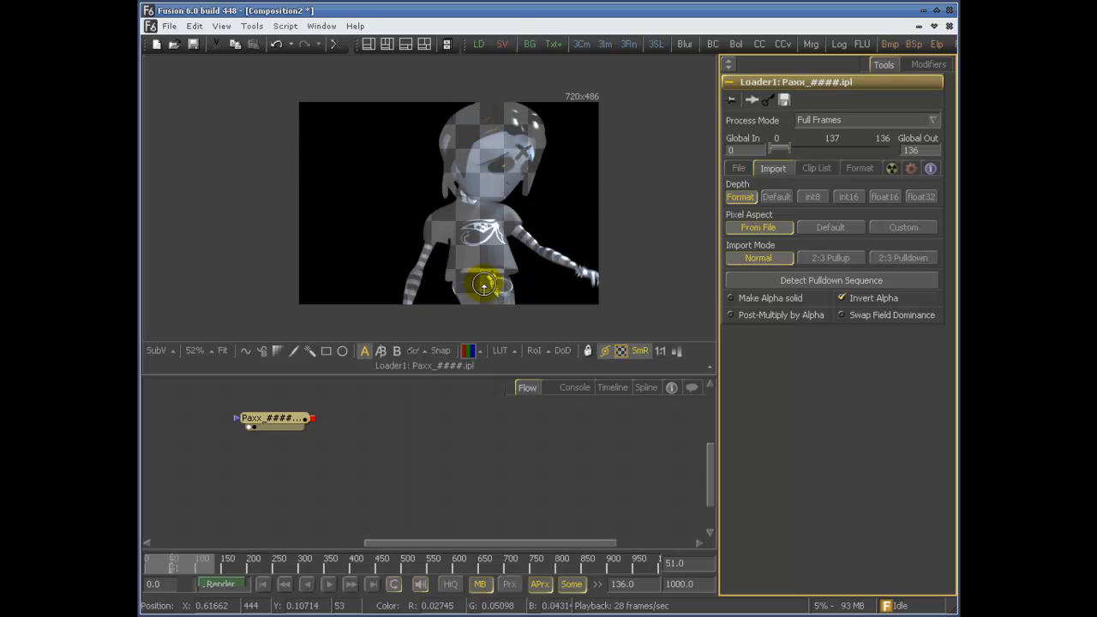
click(470, 351)
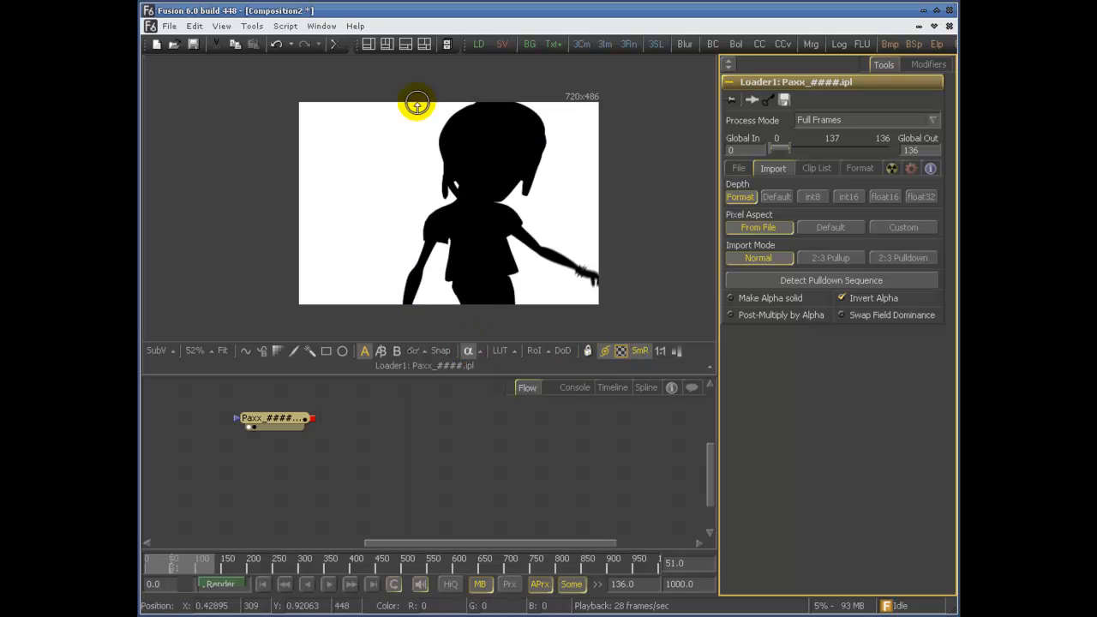
click(469, 351)
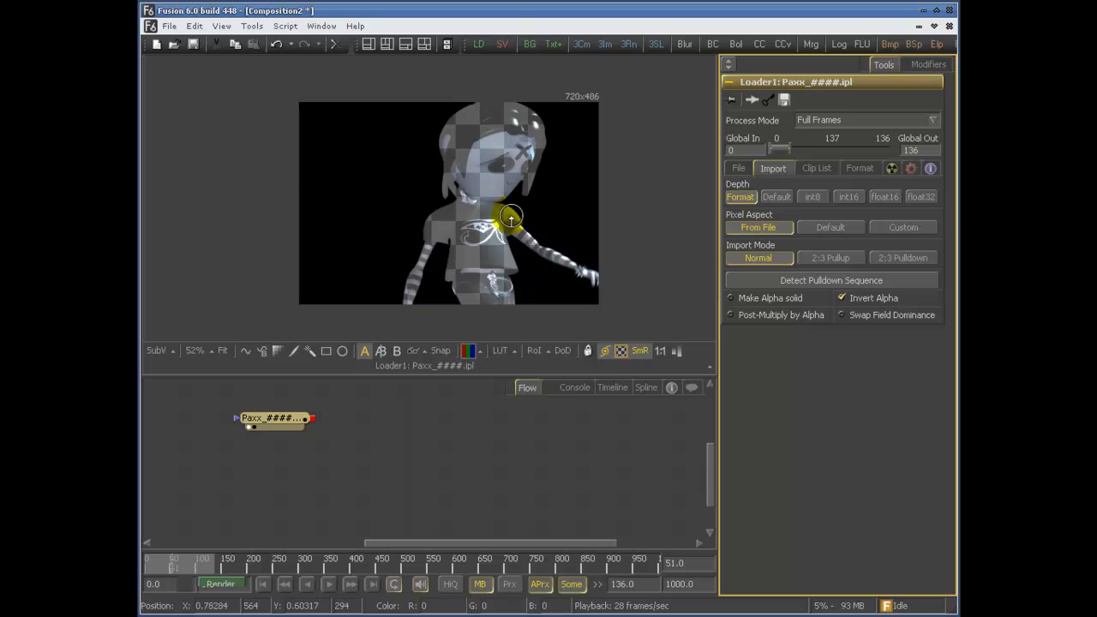
click(490, 159)
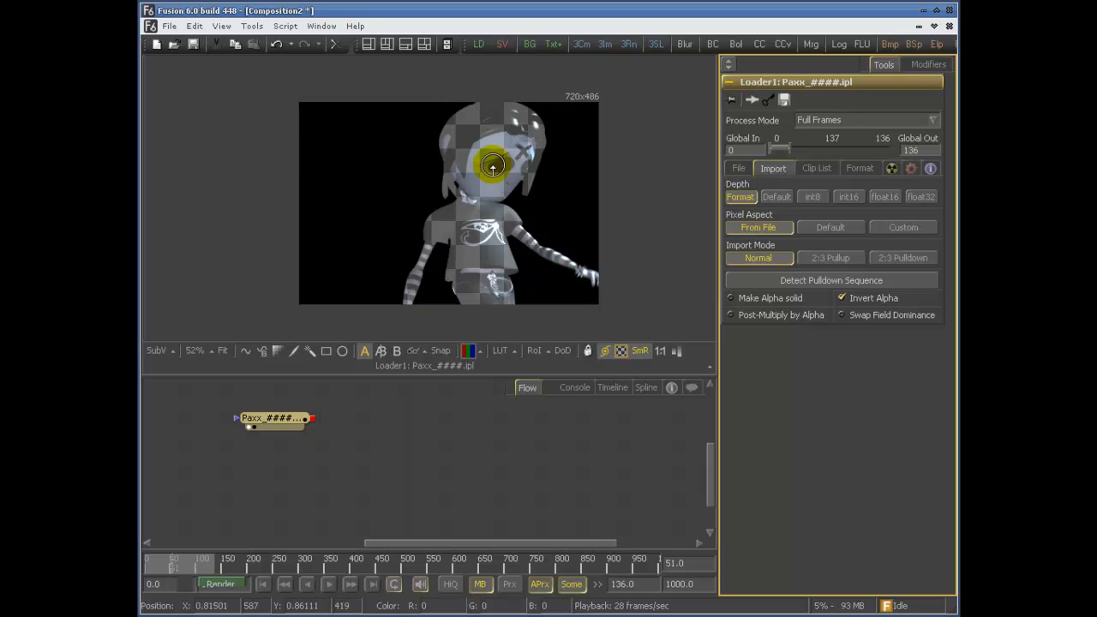
click(525, 205)
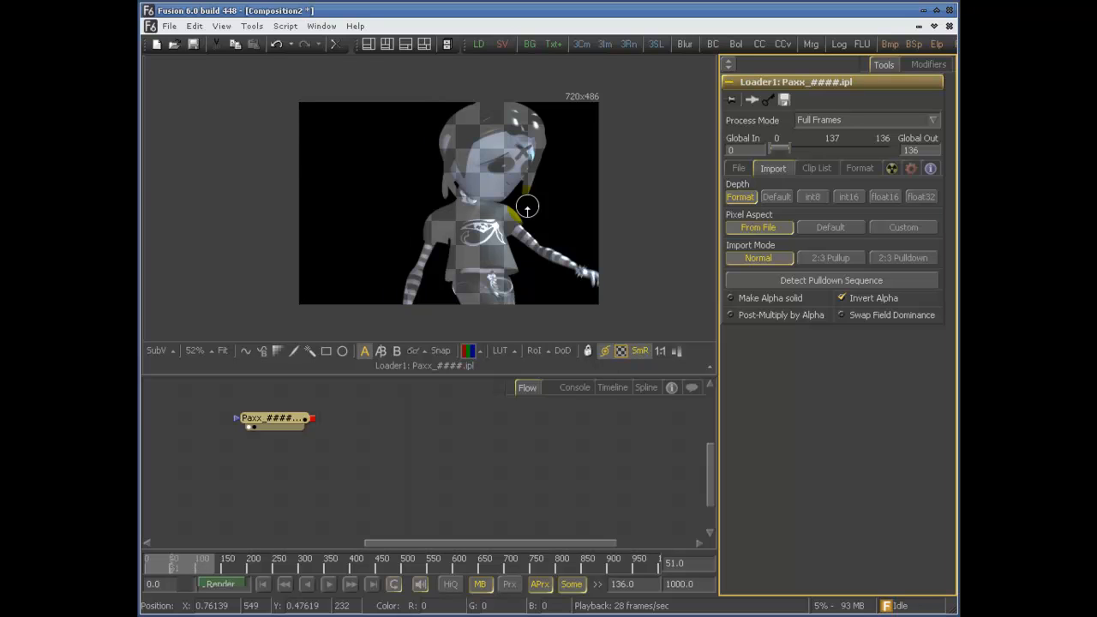
Toggle Invert Alpha, try Post-Multiply by Alpha on the inverted clip, and turn both options off on the loader.
click(856, 300)
click(854, 304)
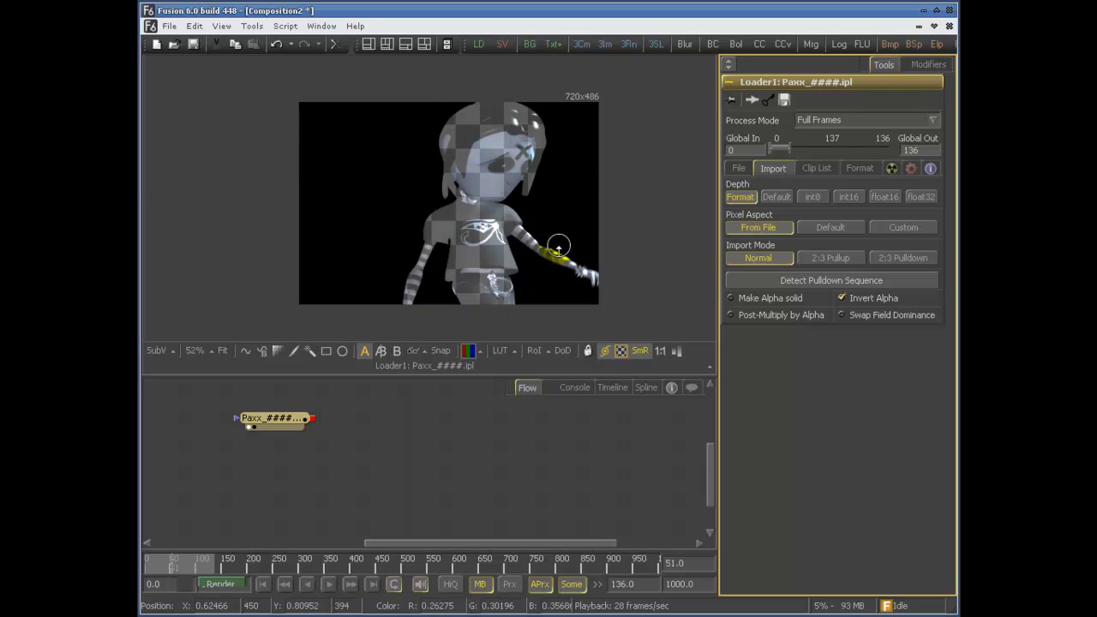
click(763, 315)
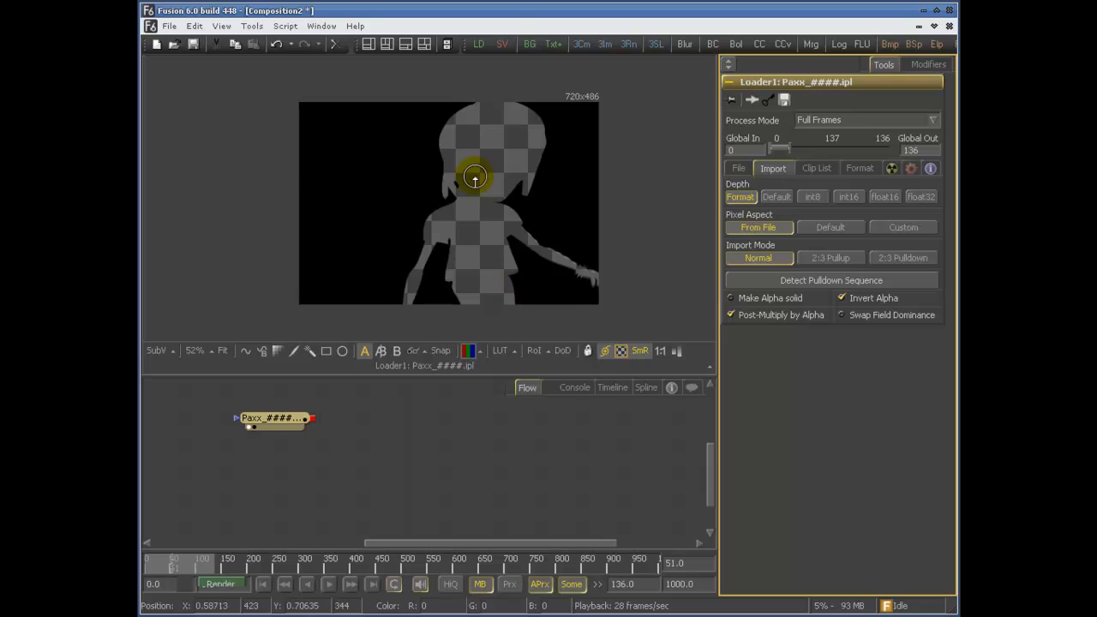
click(754, 316)
click(843, 299)
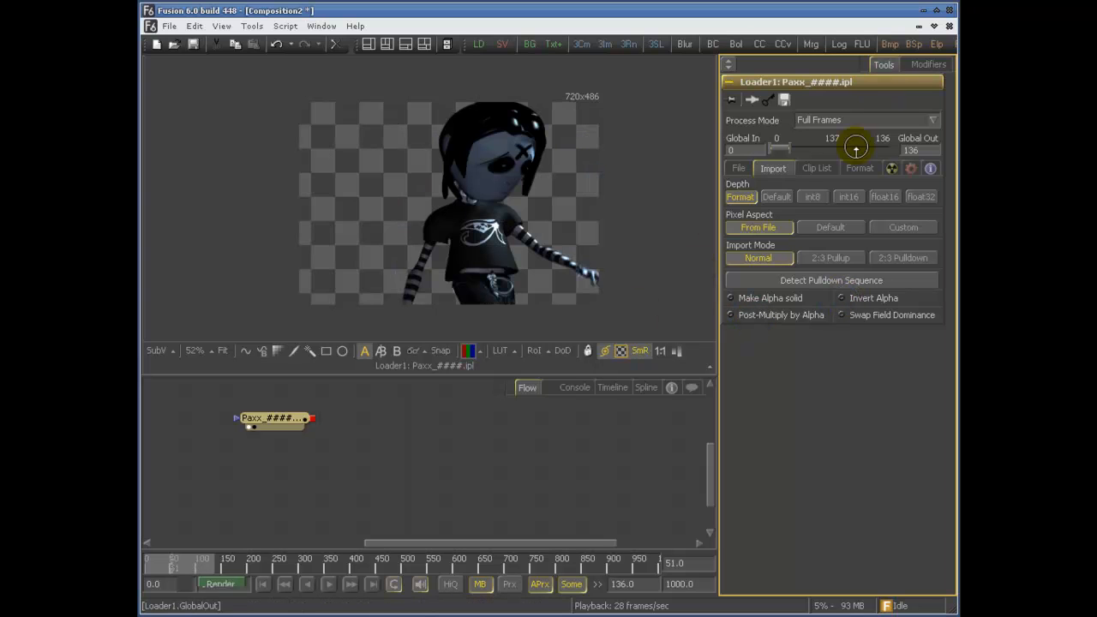
Enable the loader's clip list and insert the lavaTube.#.jpg sequence after the Paxx clip.
click(826, 170)
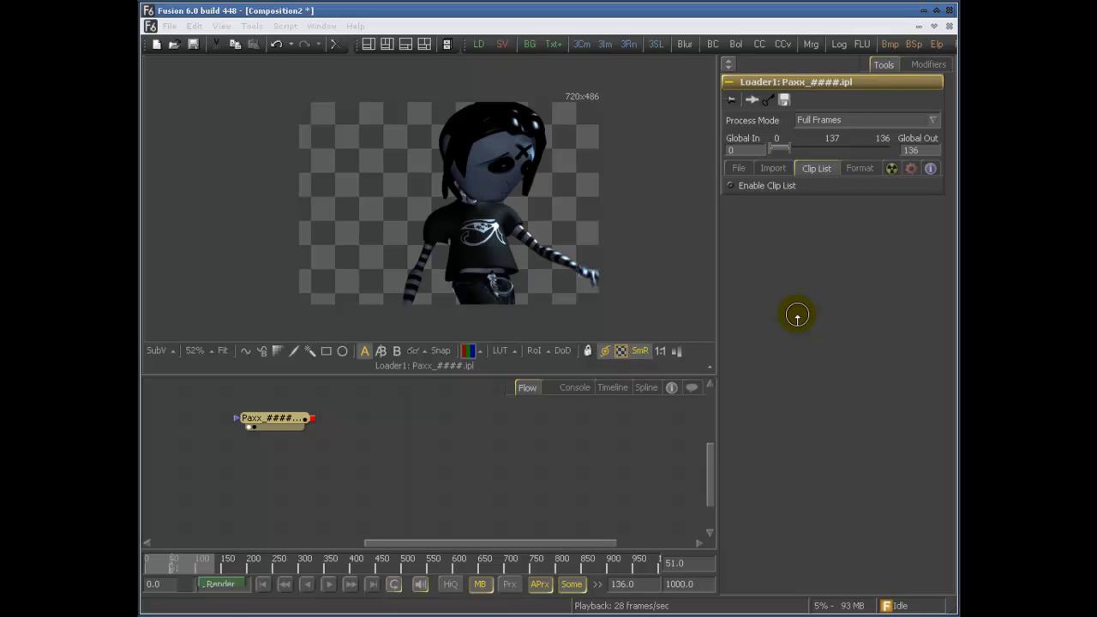
click(750, 187)
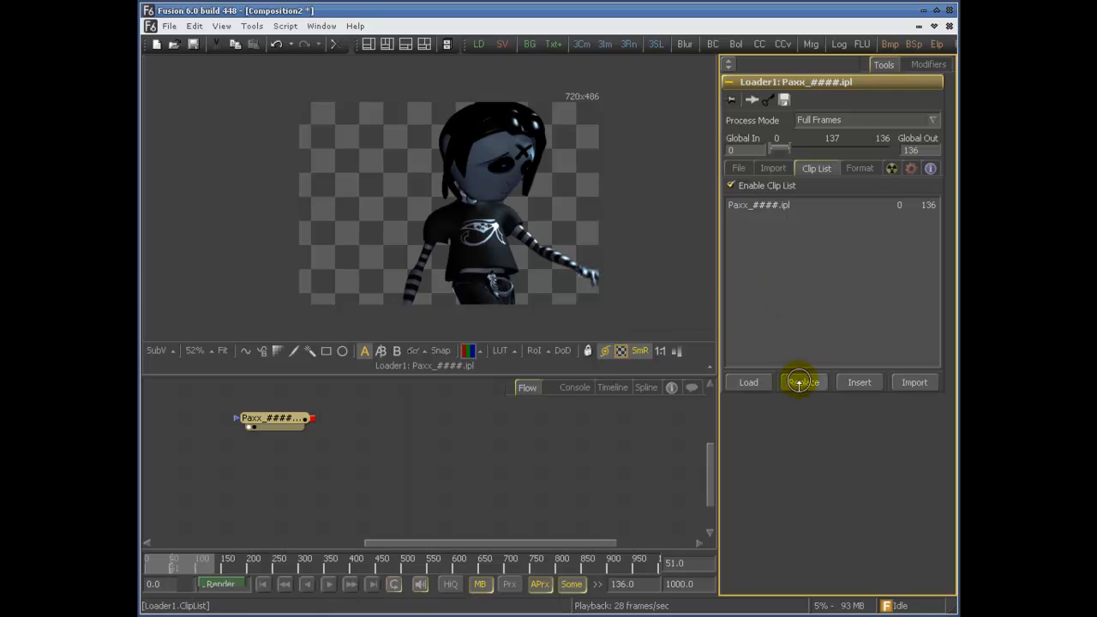
click(862, 383)
click(709, 67)
click(317, 120)
double_click(317, 120)
double_click(317, 110)
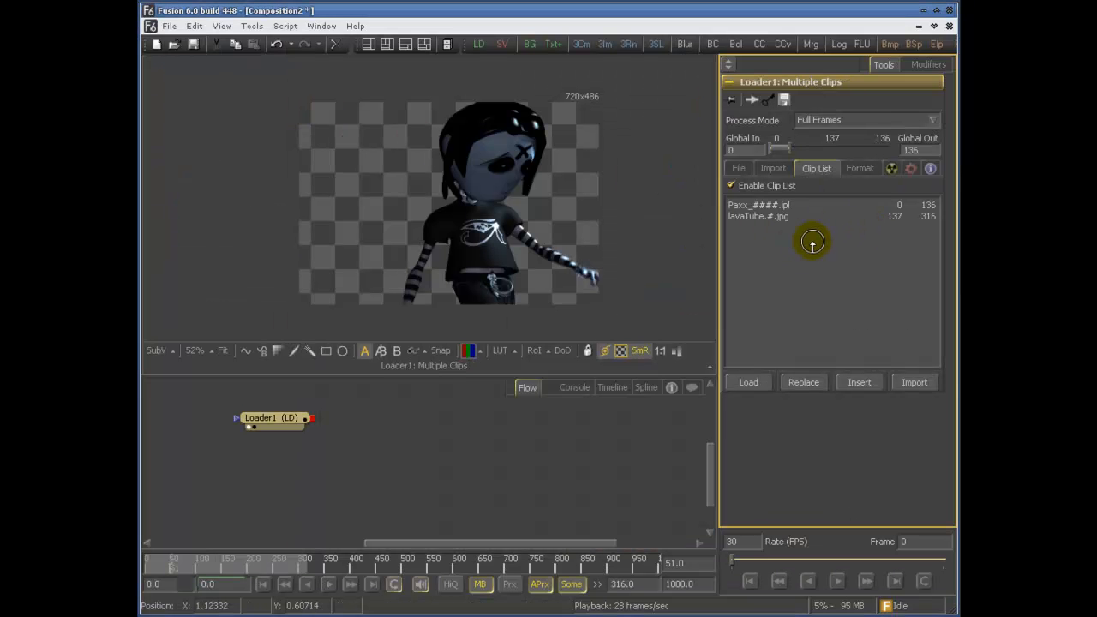
Select the Paxx and lavaTube clips in turn and scrub to frame 270 to view the lavaTube sequence.
click(905, 206)
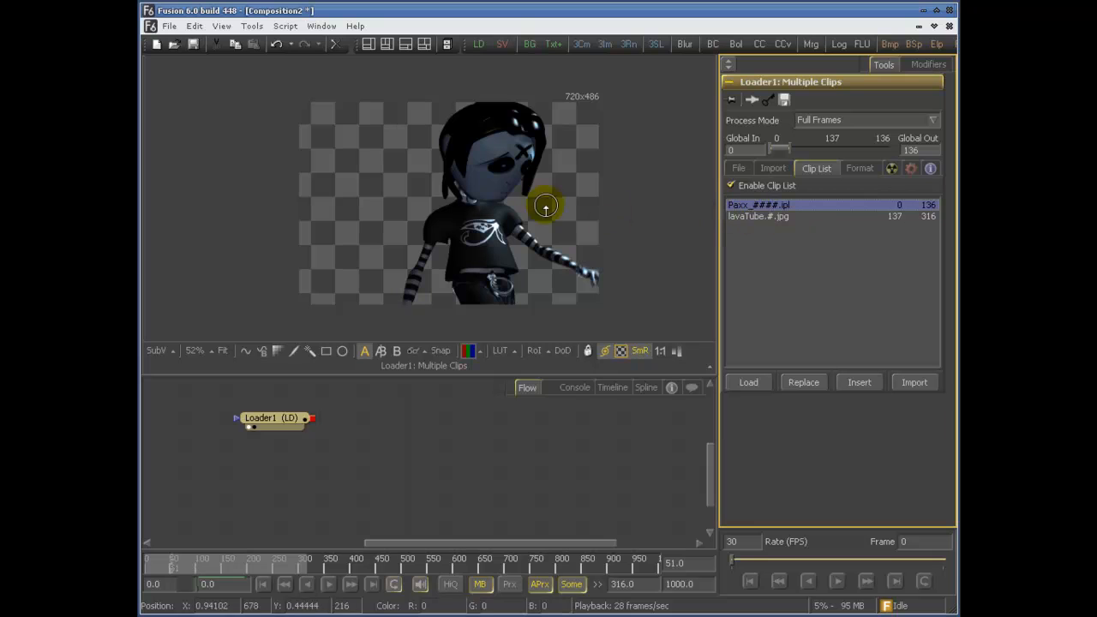
click(765, 216)
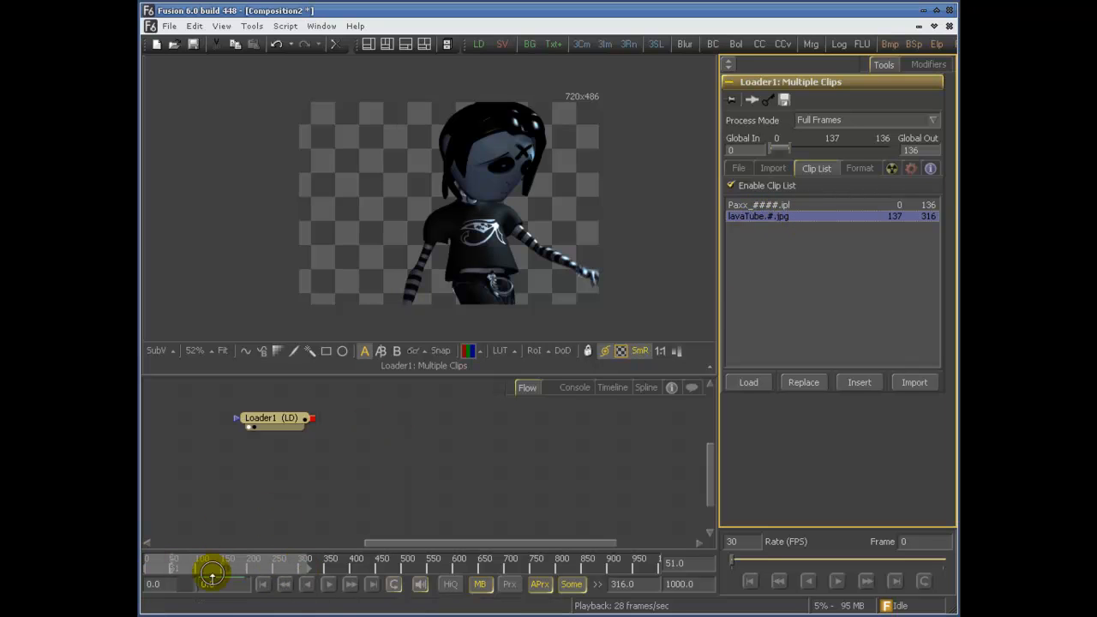
drag(173, 566, 283, 568)
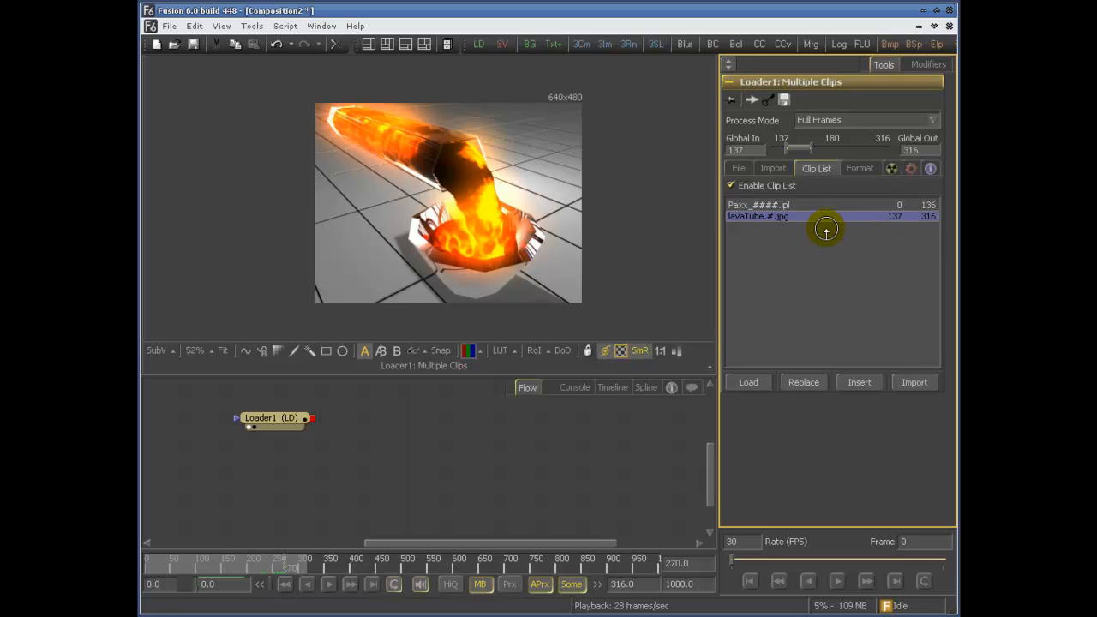
Select the Paxx clip in the list and scrub to frame 75 to view it.
click(783, 206)
click(149, 563)
drag(149, 563, 180, 566)
click(768, 204)
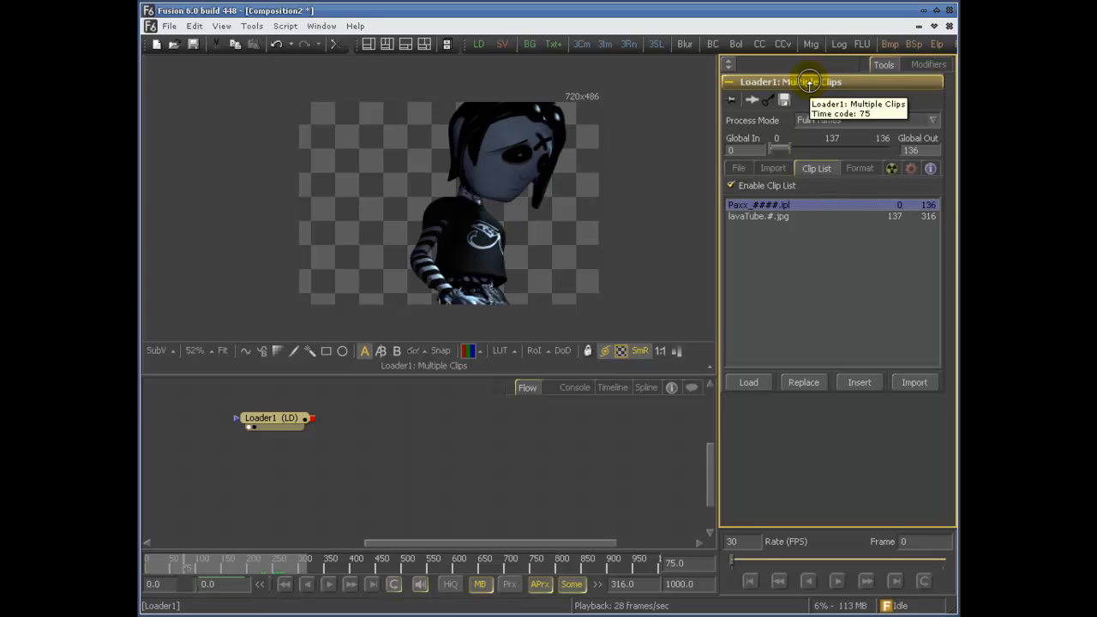
Jump between the first frames of the Paxx and lavaTube clips using their clip list entries.
click(783, 206)
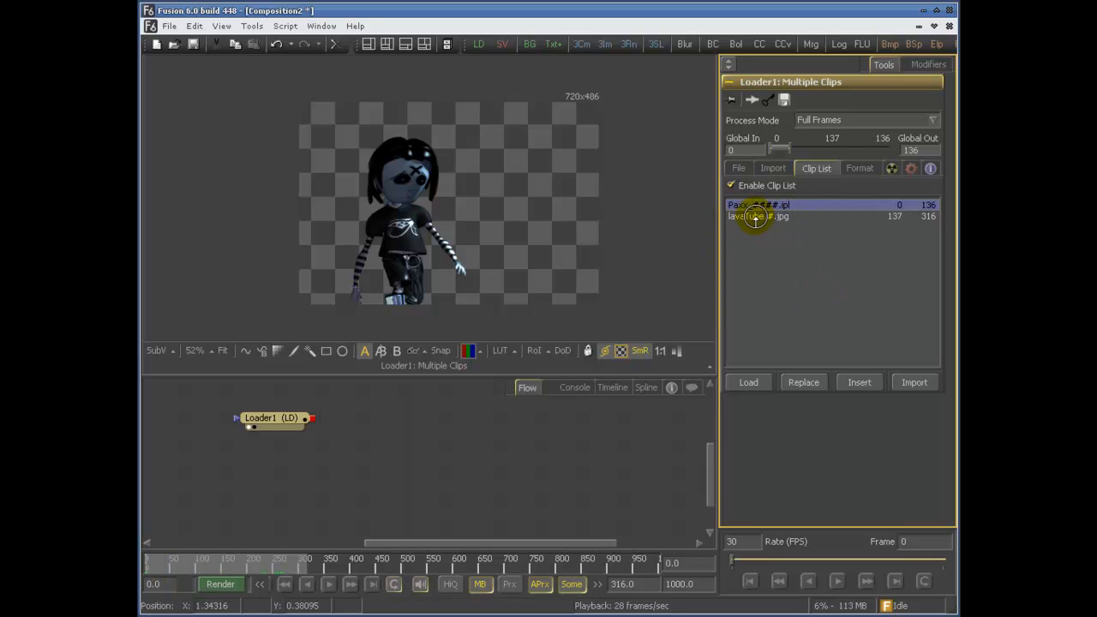
click(795, 217)
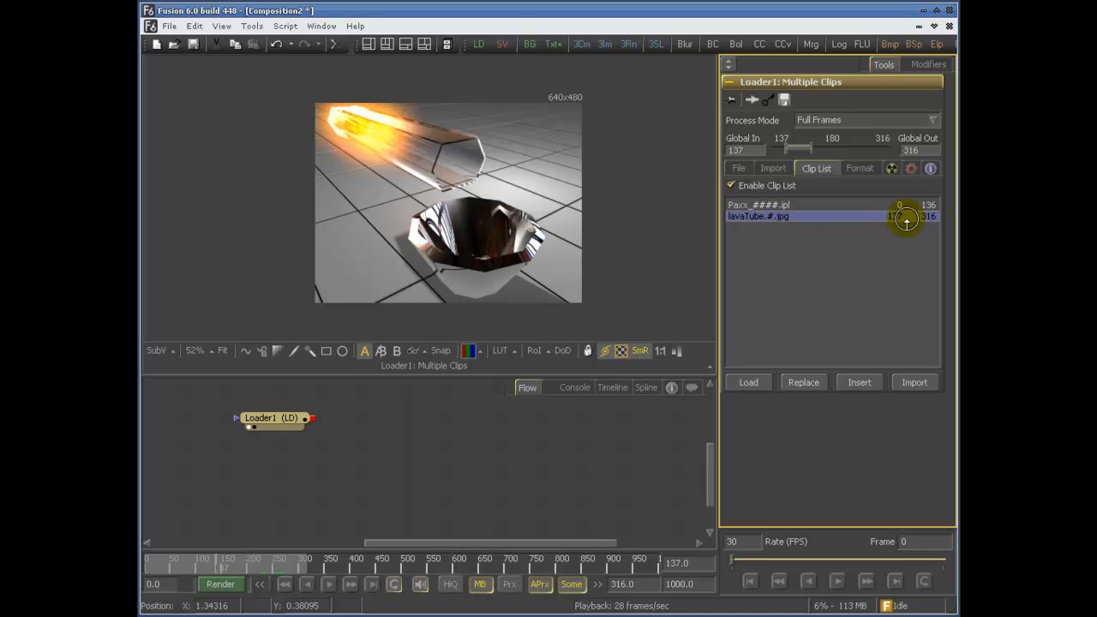
click(629, 565)
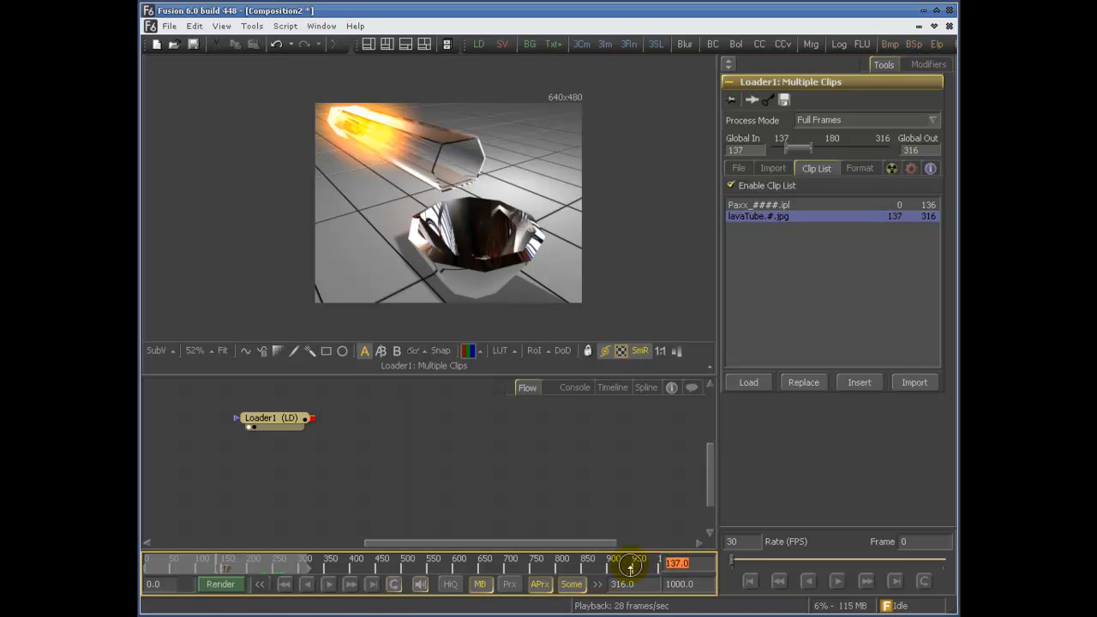
click(775, 208)
Delete the lavaTube.#.jpg entry from the loader's clip list and select the remaining Paxx clip.
click(775, 216)
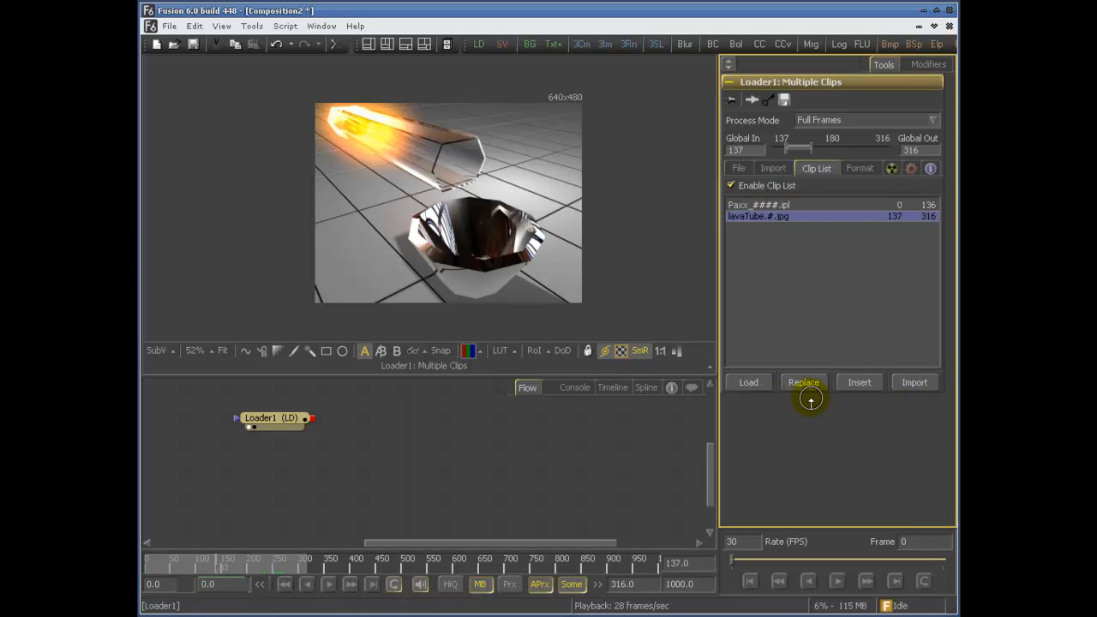
key(Delete)
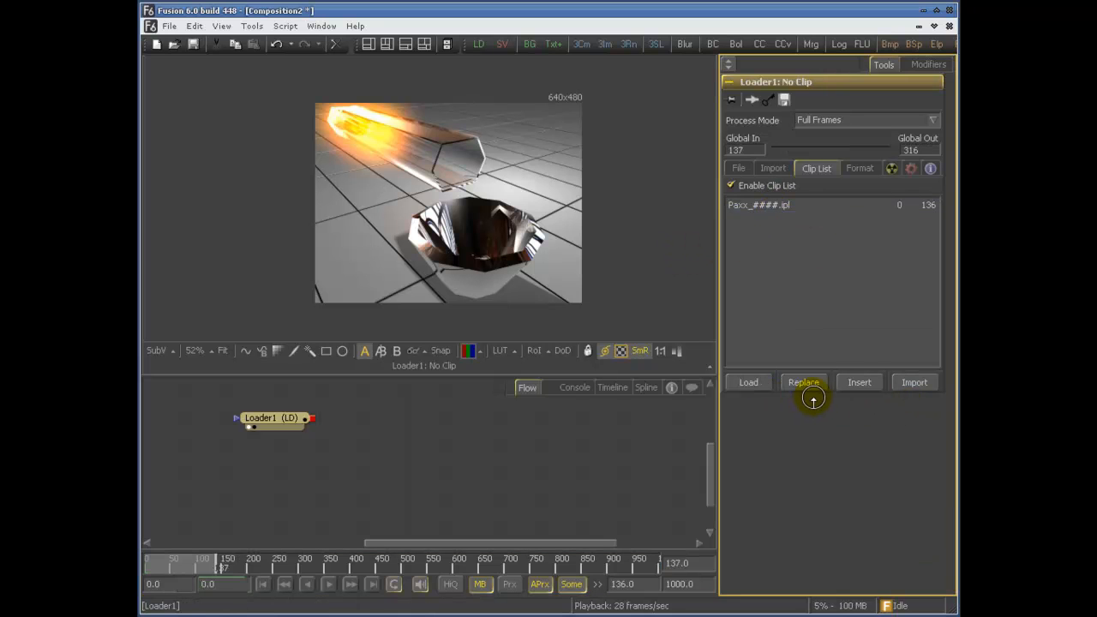
click(783, 208)
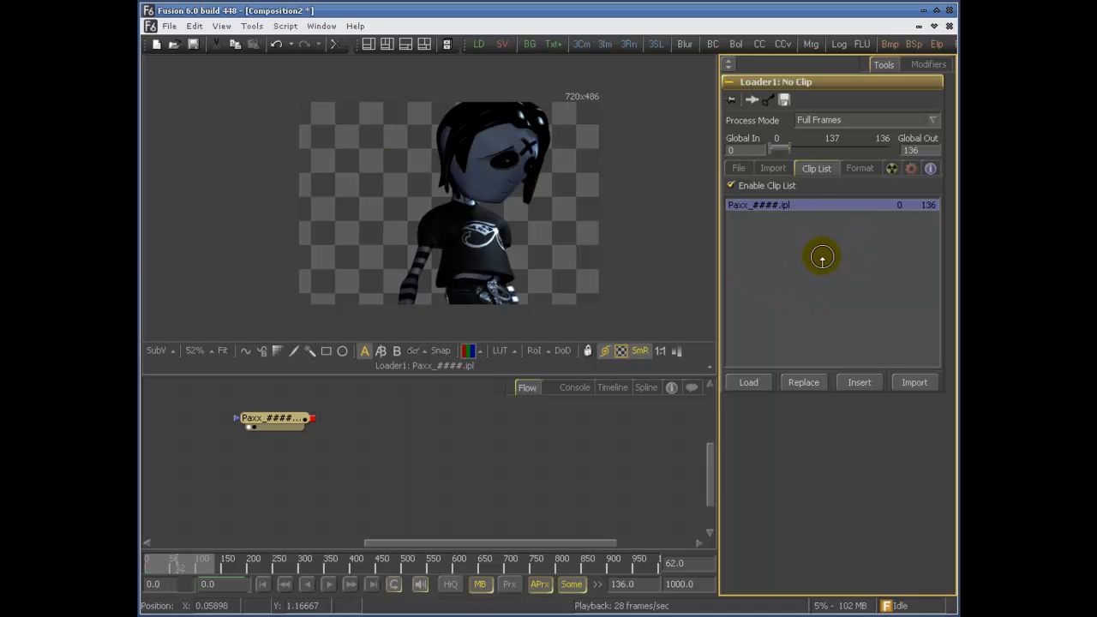
Switch to Windows Explorer, open the images folder on the Desktop, and move its window so the loader's clip list is reachable.
key(super)
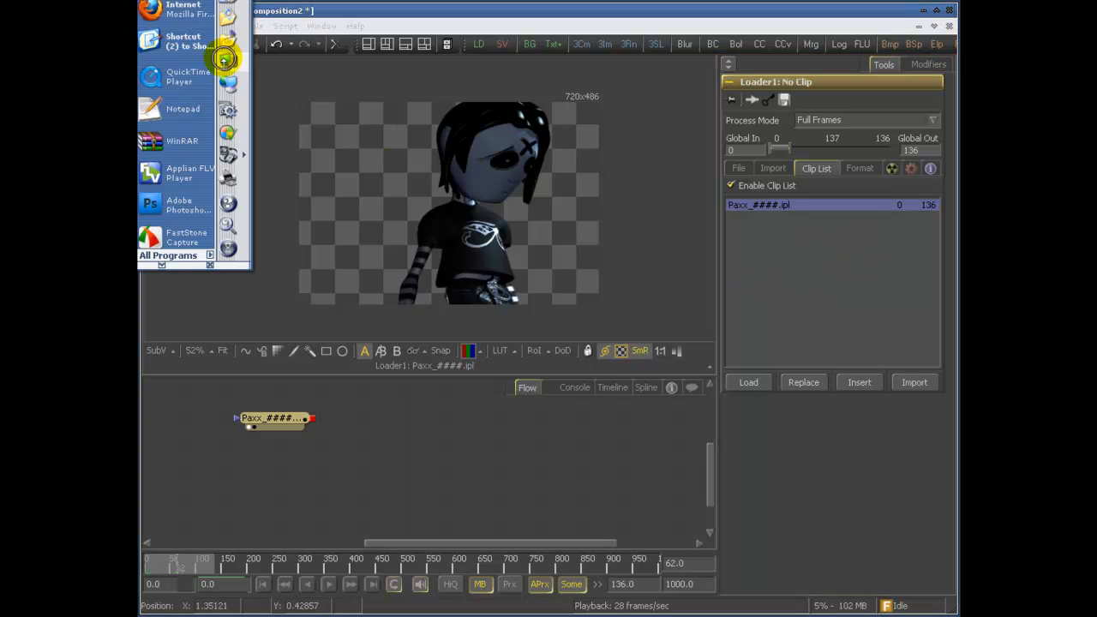
click(232, 65)
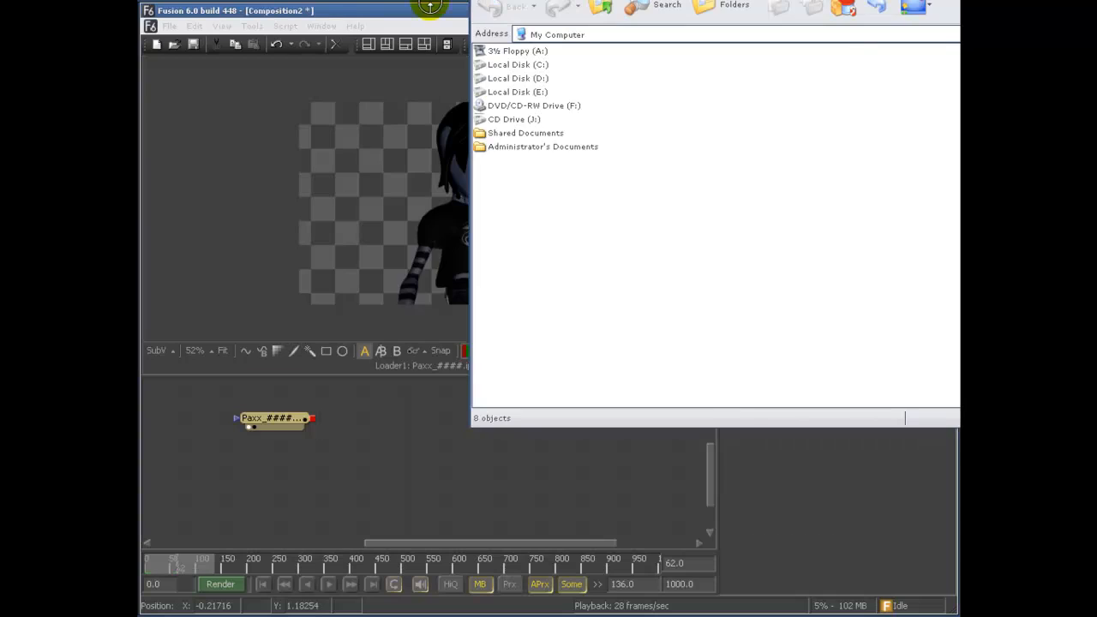
drag(540, 0, 248, 74)
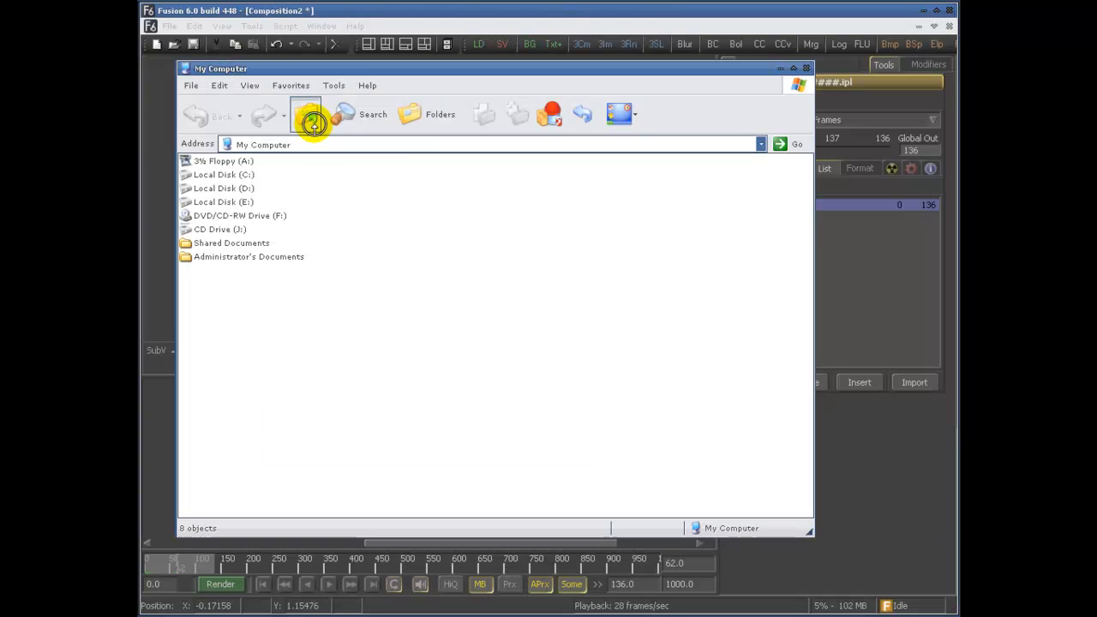
click(716, 141)
click(759, 144)
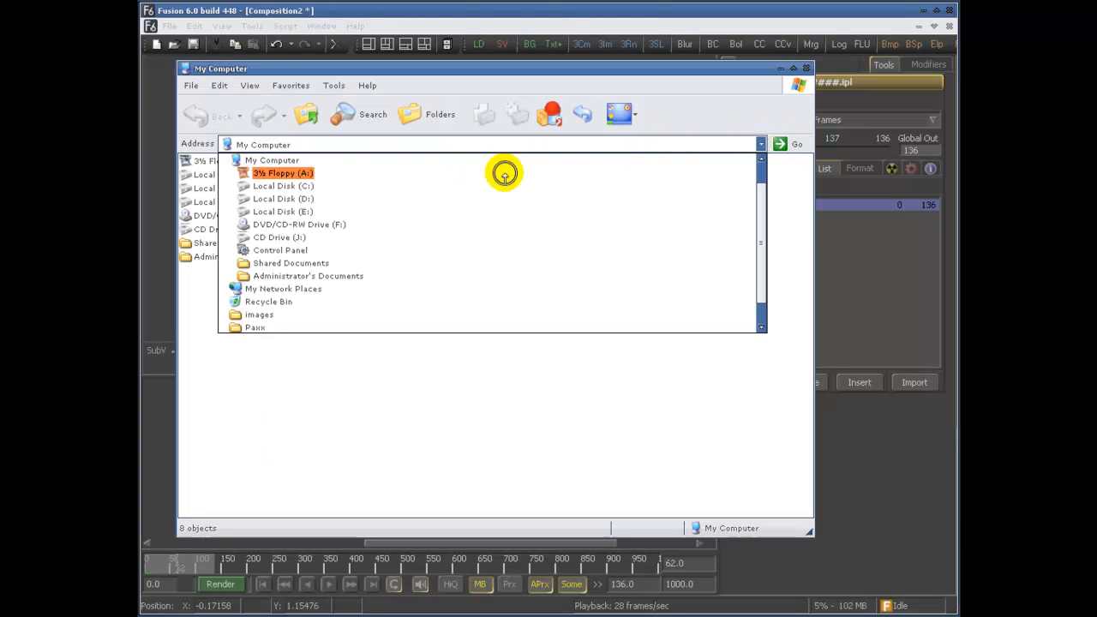
click(255, 161)
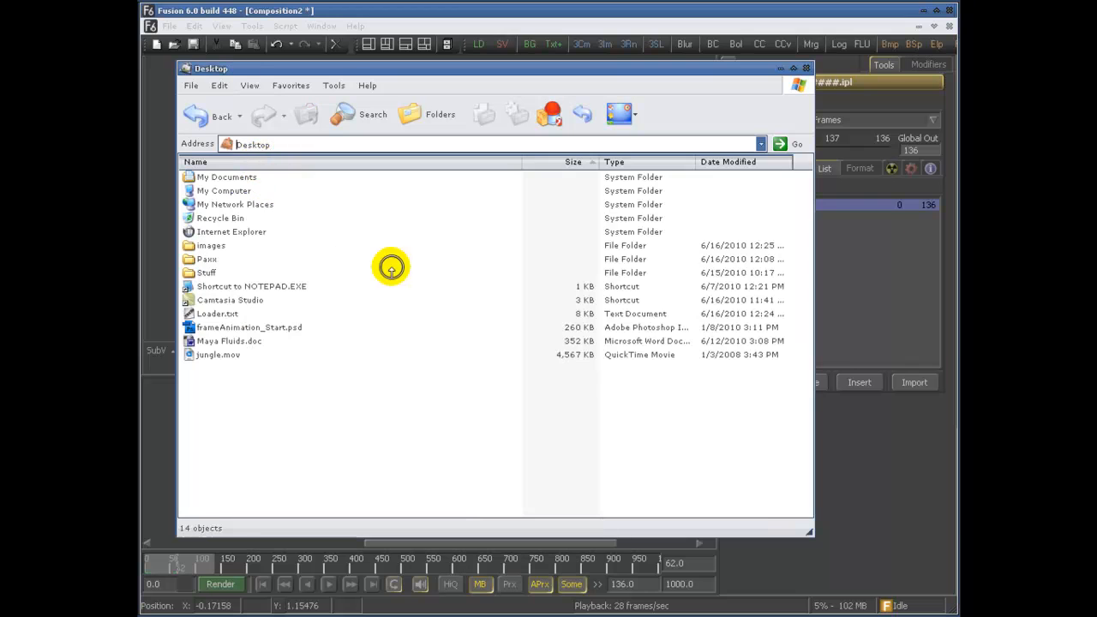
double_click(205, 246)
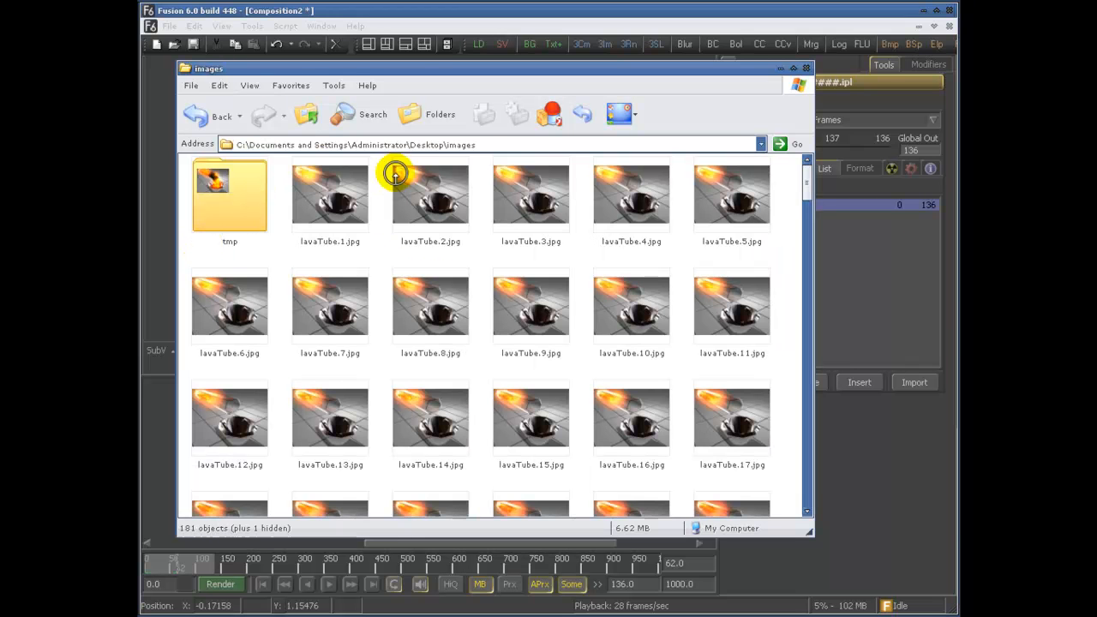
drag(438, 62, 419, 54)
click(310, 188)
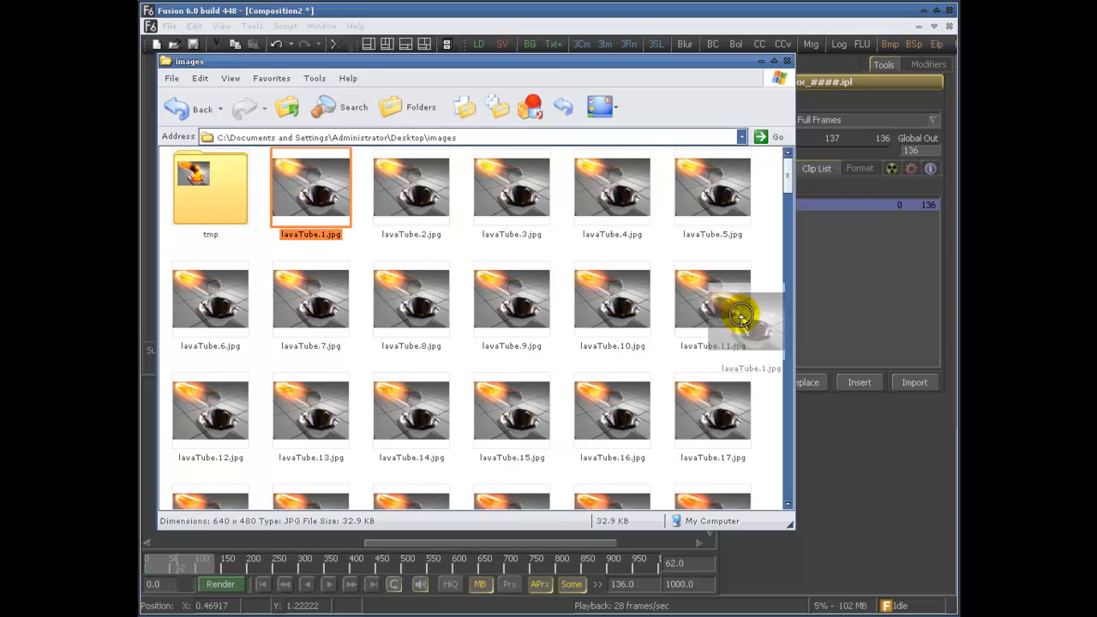
drag(856, 297, 857, 296)
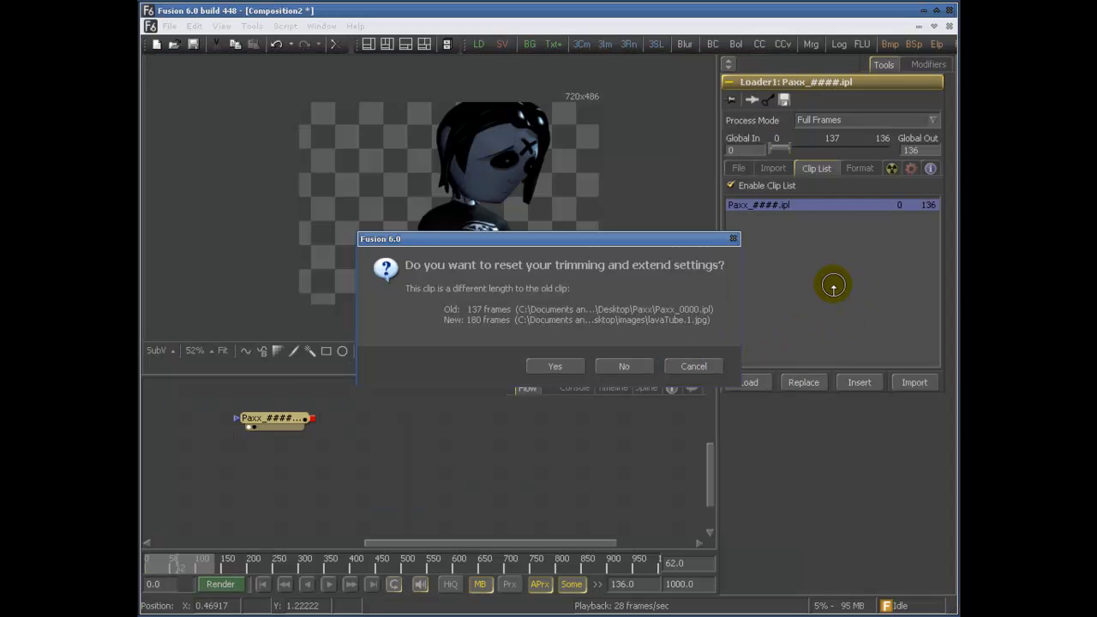
click(696, 366)
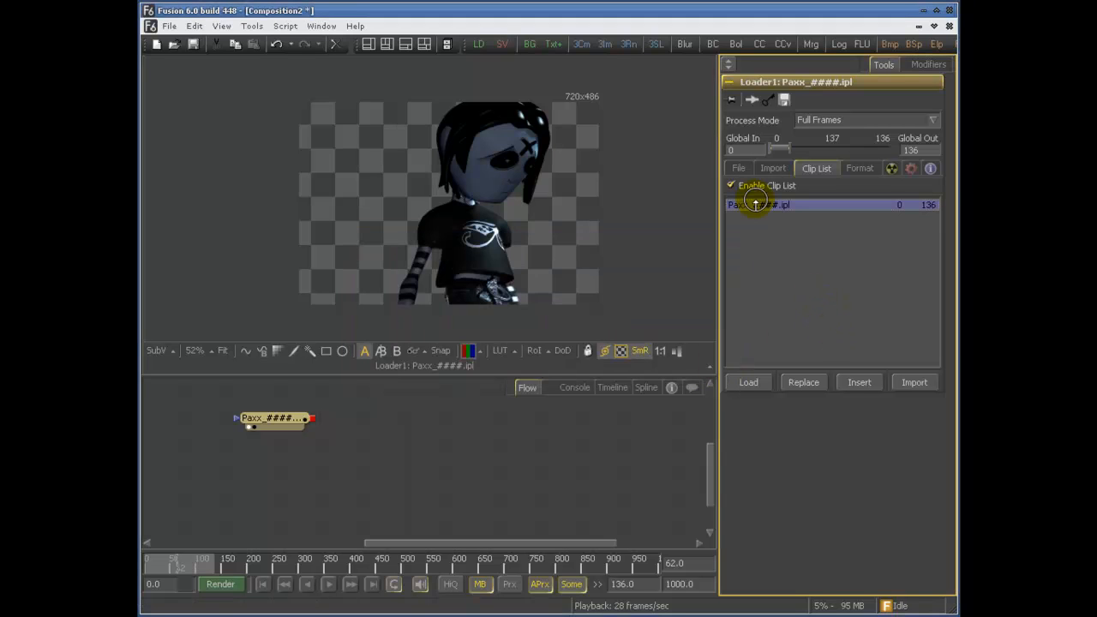
Replace the Paxx clip with the lavaTube sequence from the images folder, resetting the trim settings, and scrub to frame 96.
click(813, 294)
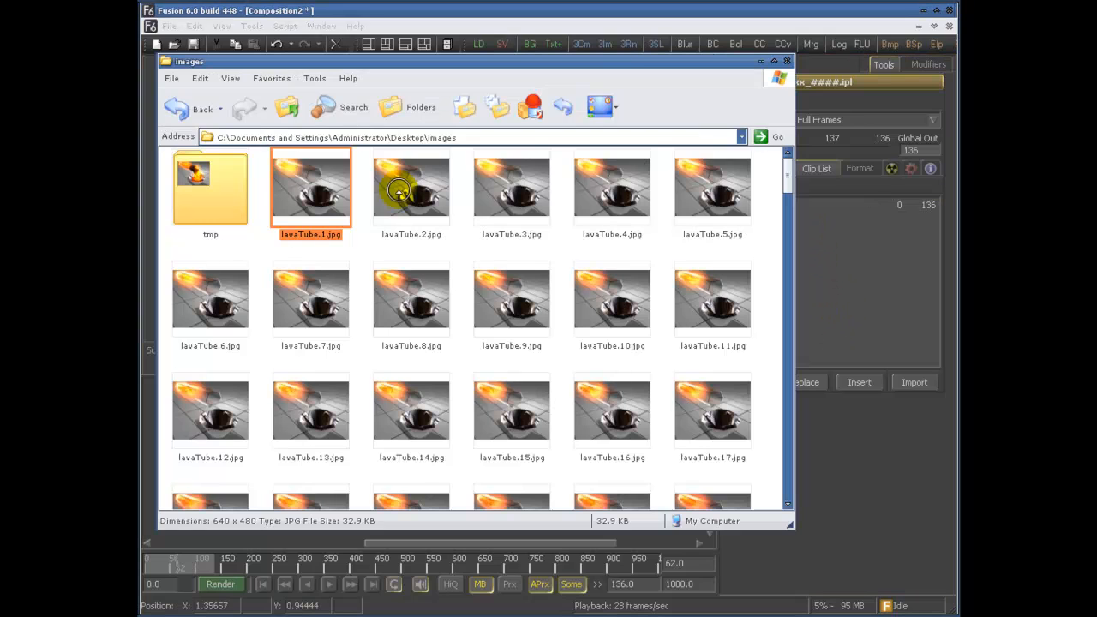
drag(398, 193, 844, 306)
click(565, 366)
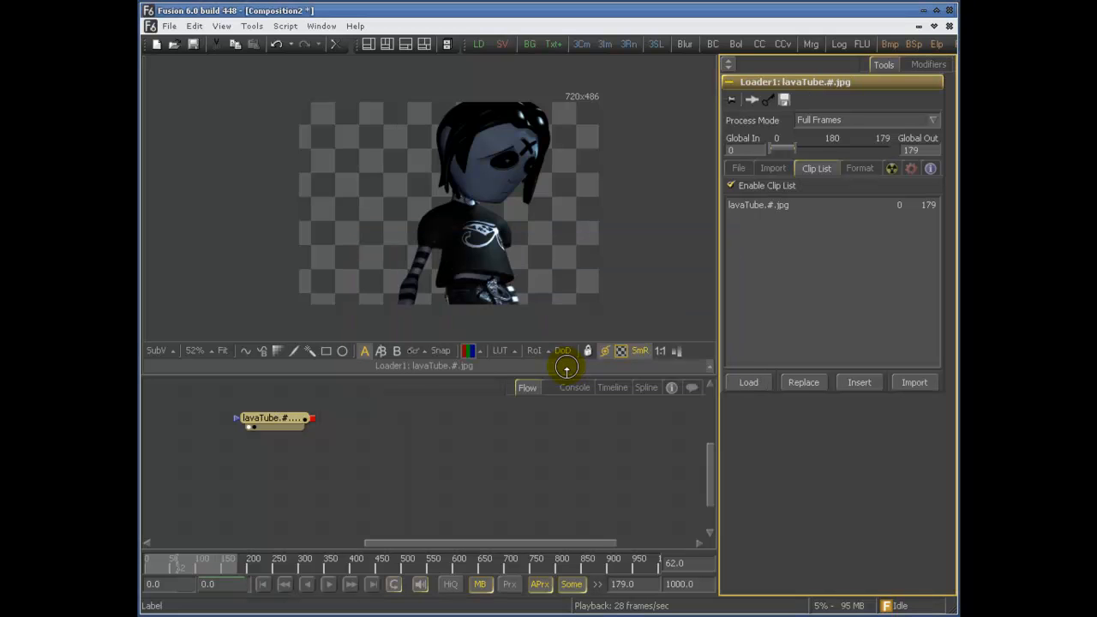
drag(151, 566, 197, 565)
Show the composition's Timeline, select Loader1, and fit the time range in view.
click(614, 388)
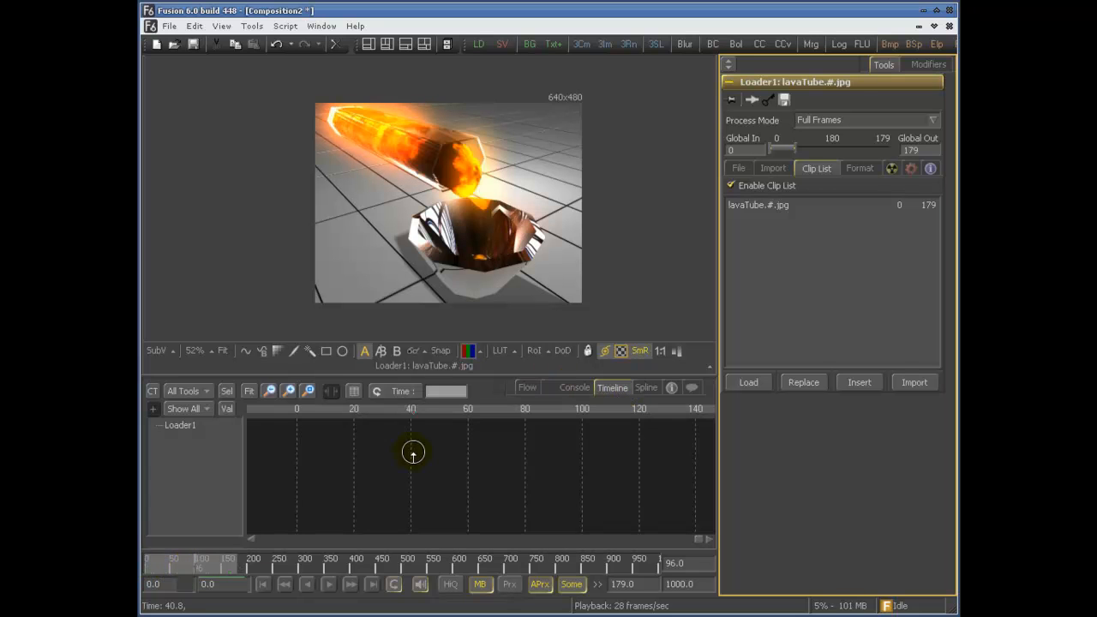
click(178, 425)
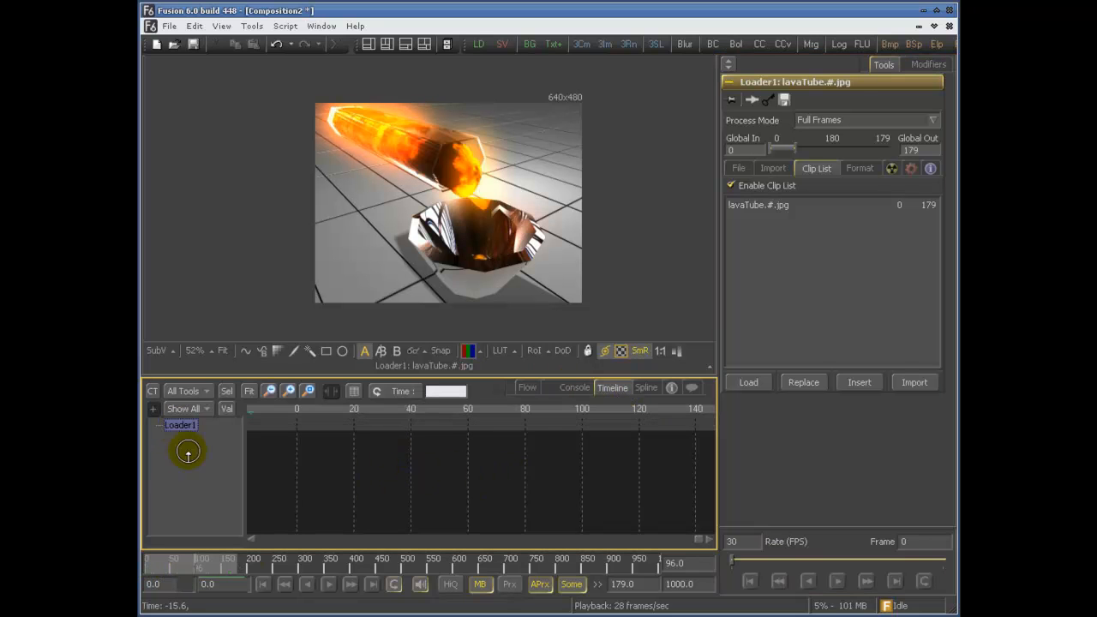
click(248, 391)
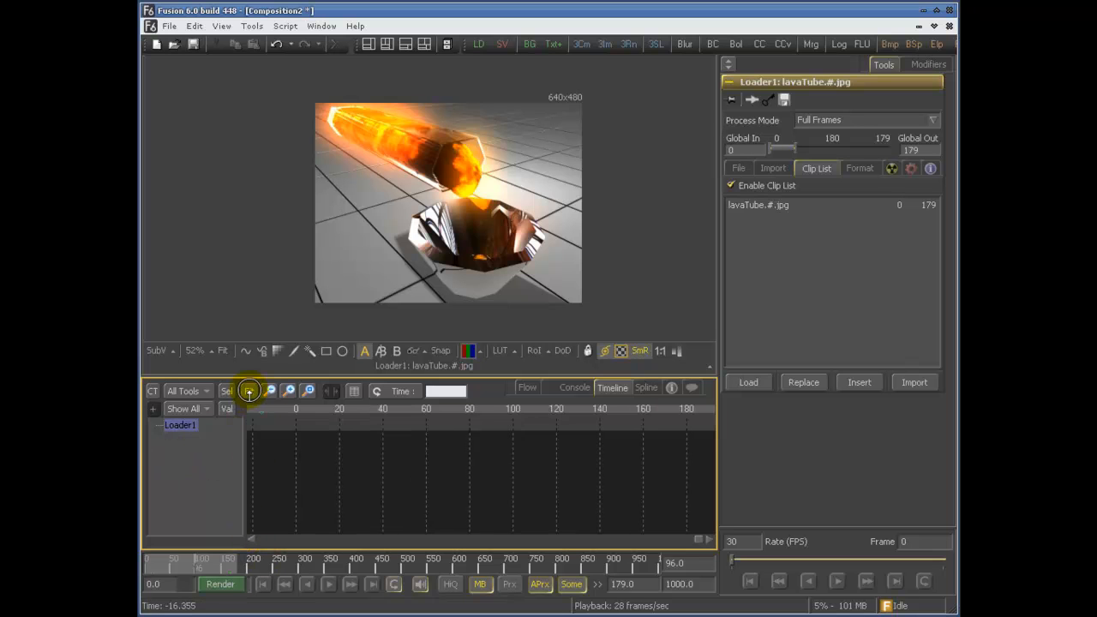
click(329, 520)
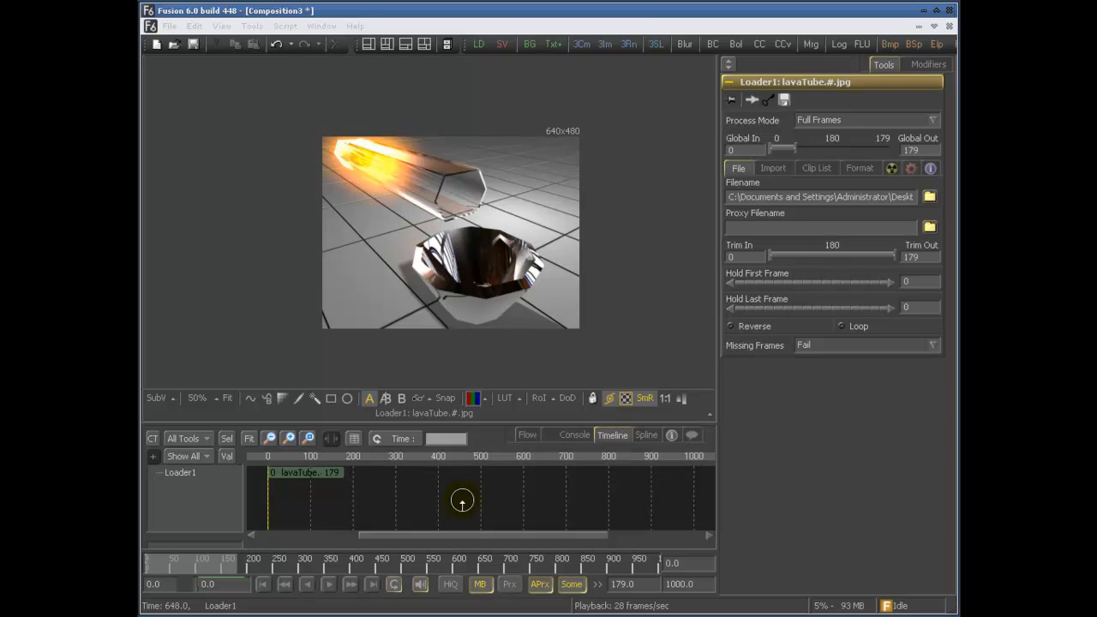
Append a second lavaTube sequence from the images folder directly after the existing clip in Loader1's Timeline track.
key(alt+Tab)
drag(520, 59, 1096, 0)
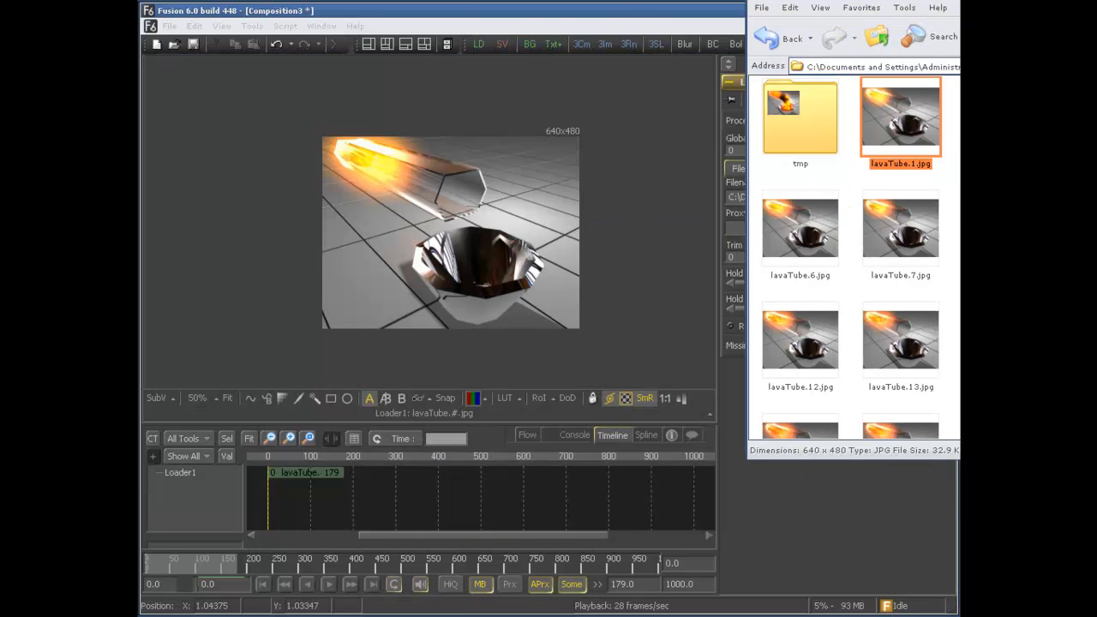
drag(860, 0, 897, 32)
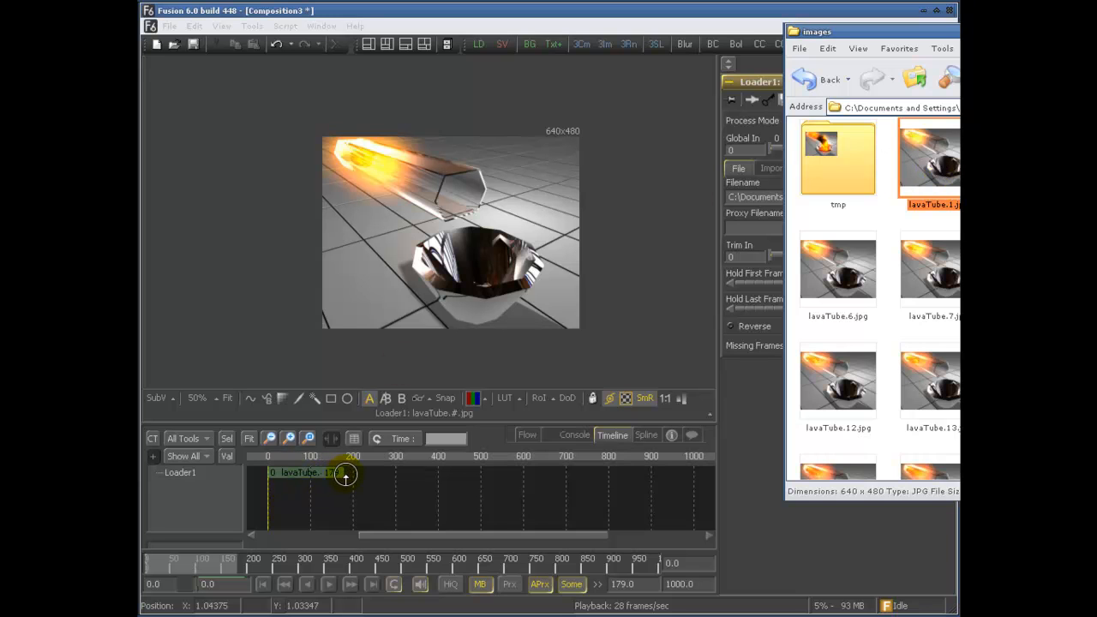
drag(345, 476, 360, 483)
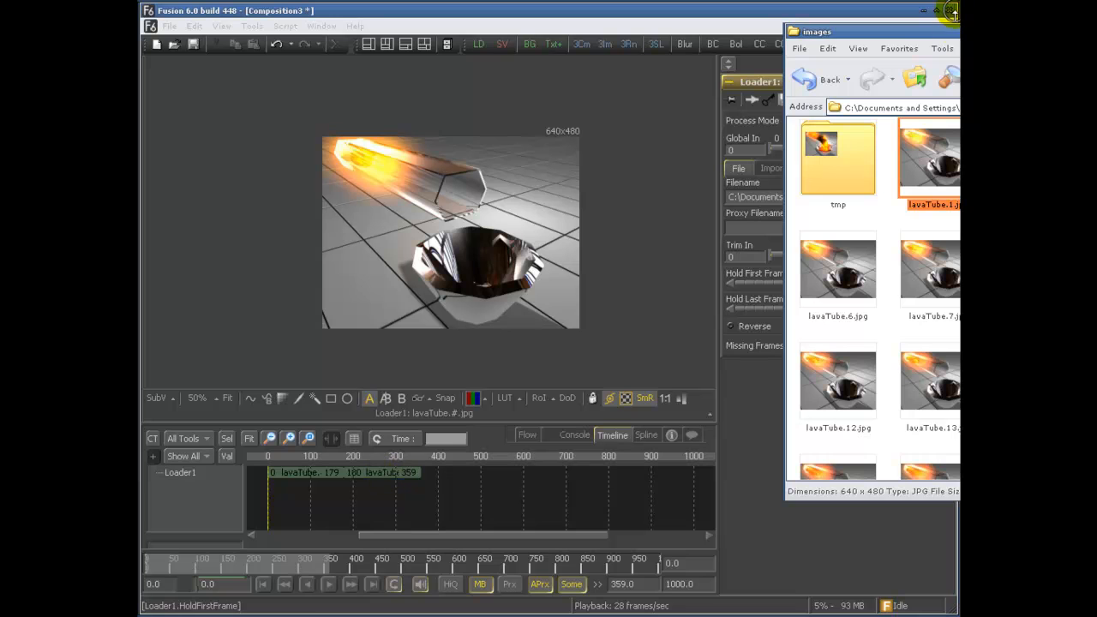
drag(947, 31, 317, 162)
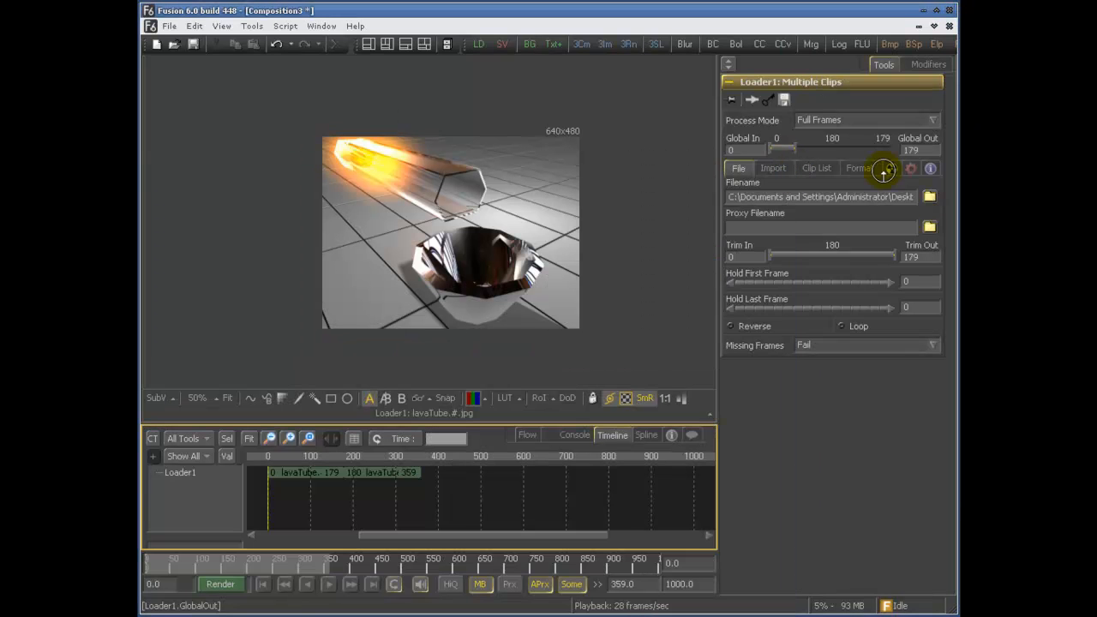
Review Loader1's clip list, file, import and format settings for the two lavaTube clips.
click(823, 168)
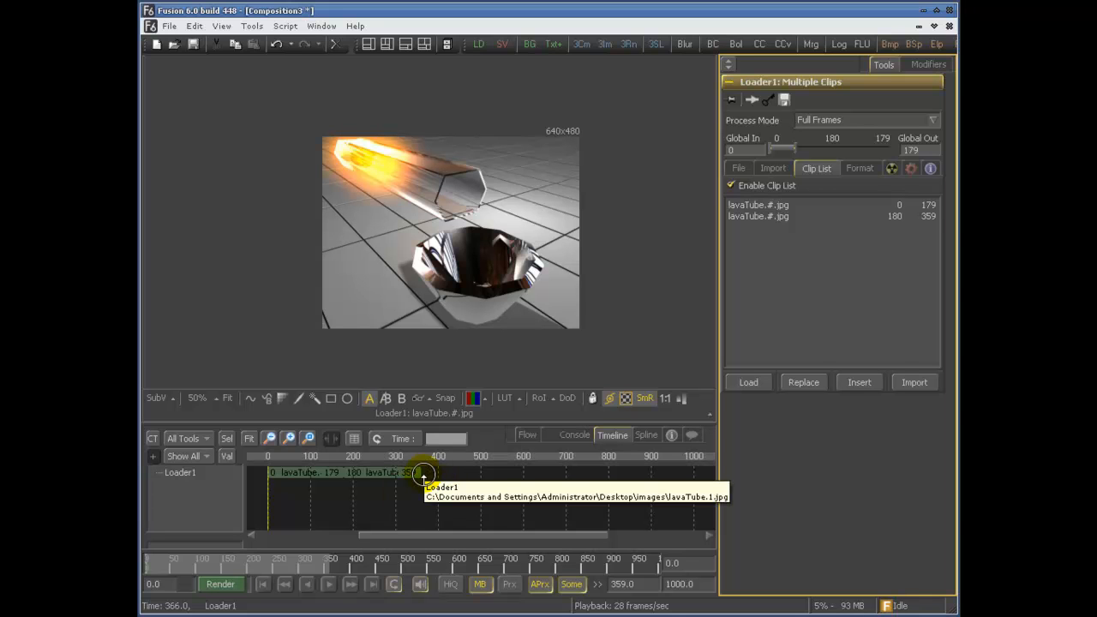
click(735, 169)
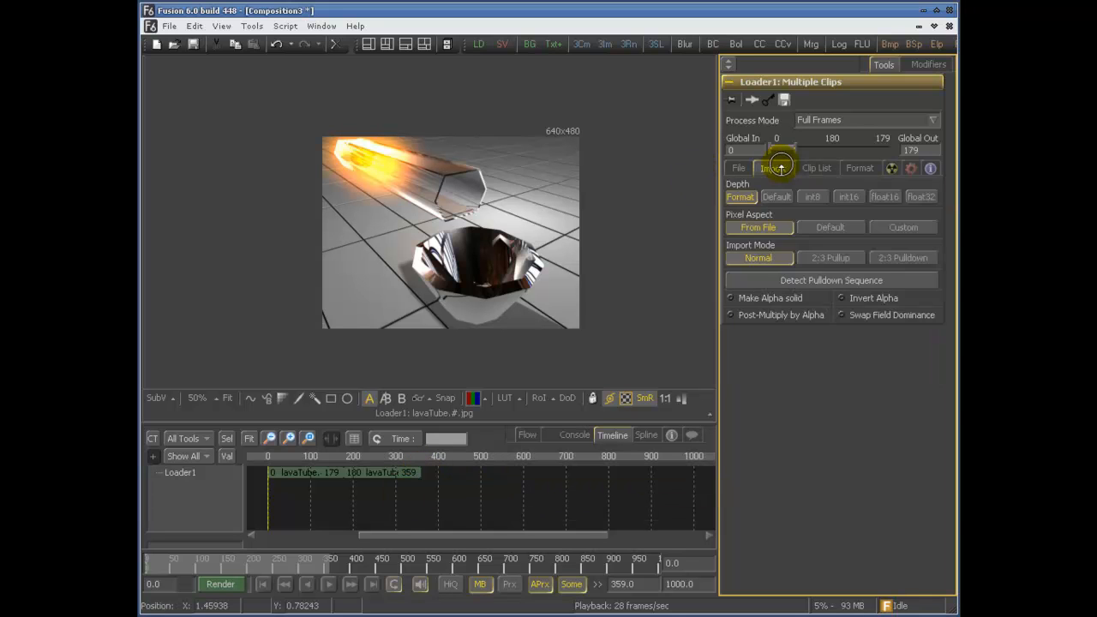
click(815, 168)
click(857, 168)
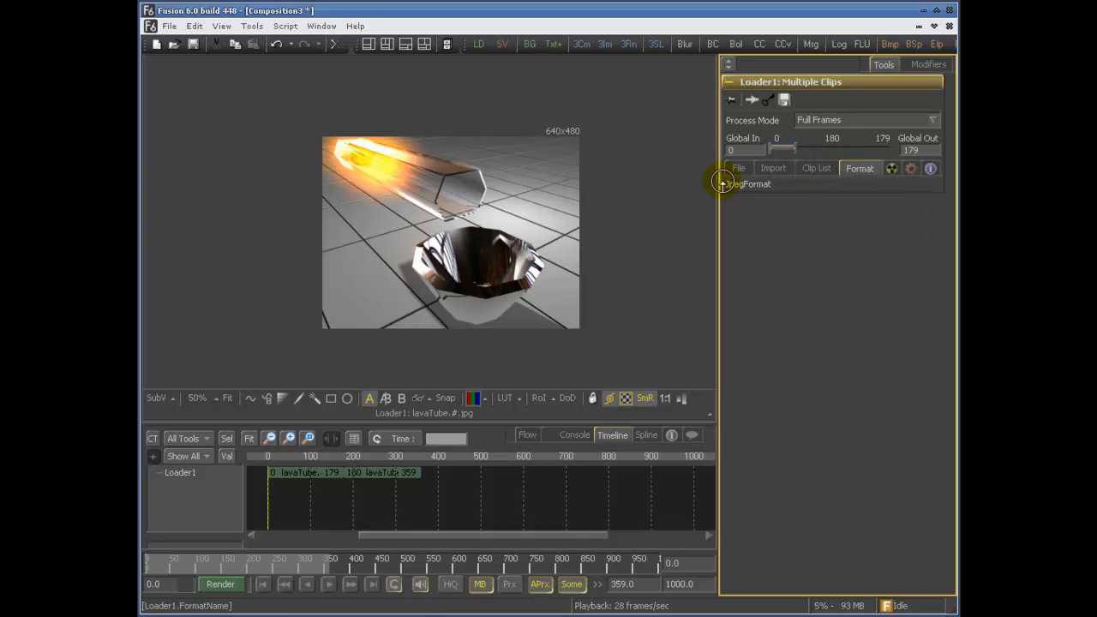
Return to the Flow, add a second Loader with frameAnimation_Start.psd from the Desktop, and display it in the viewer.
click(541, 436)
click(530, 435)
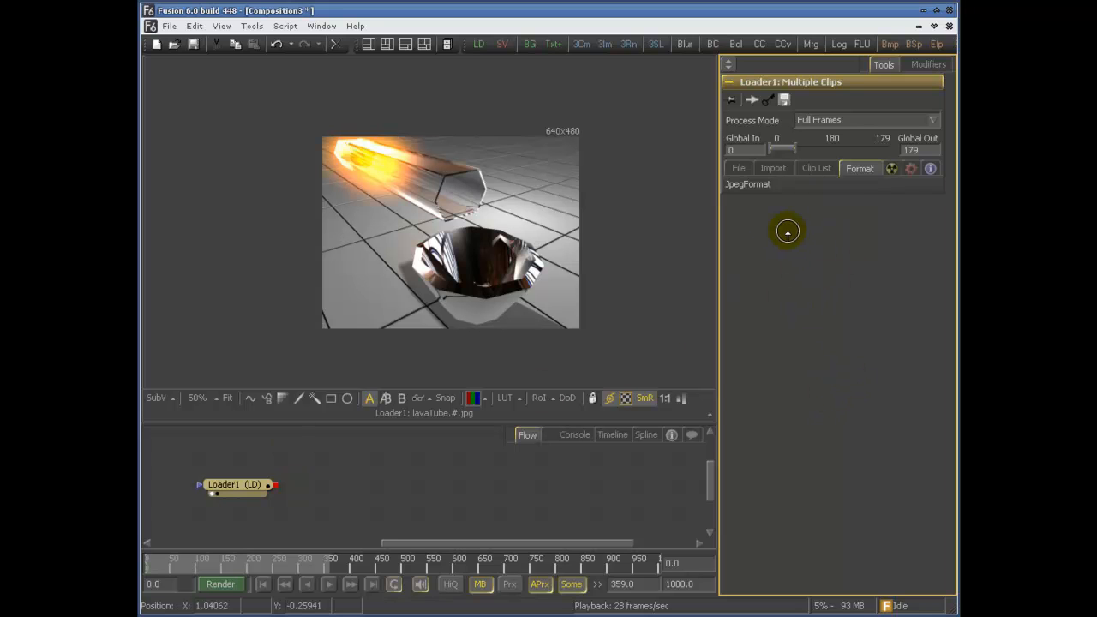
drag(477, 43, 293, 455)
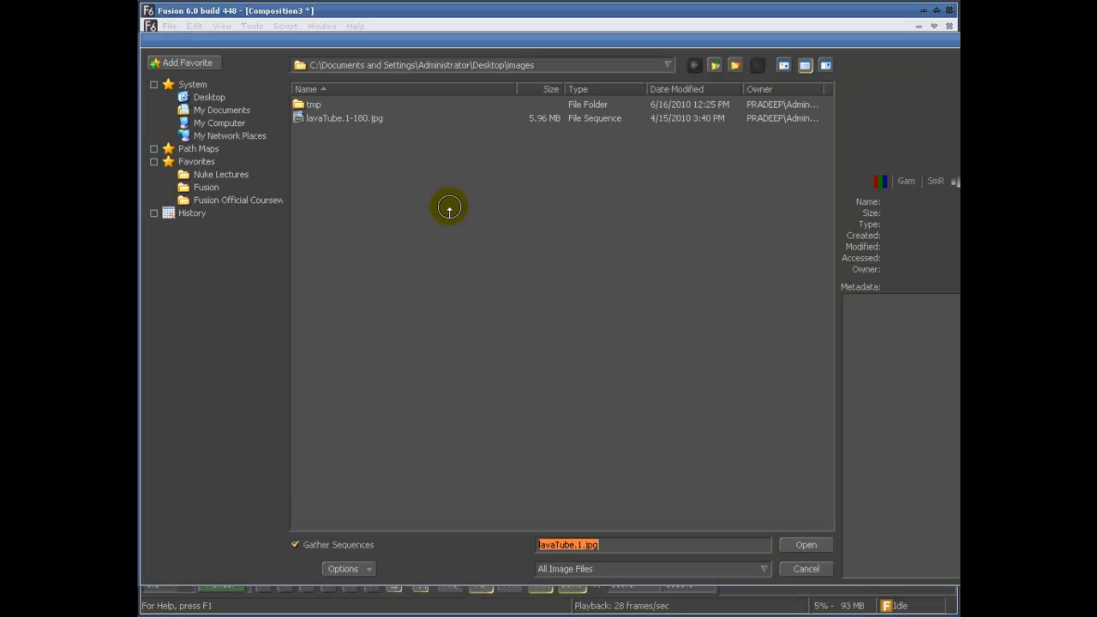
click(714, 65)
double_click(347, 145)
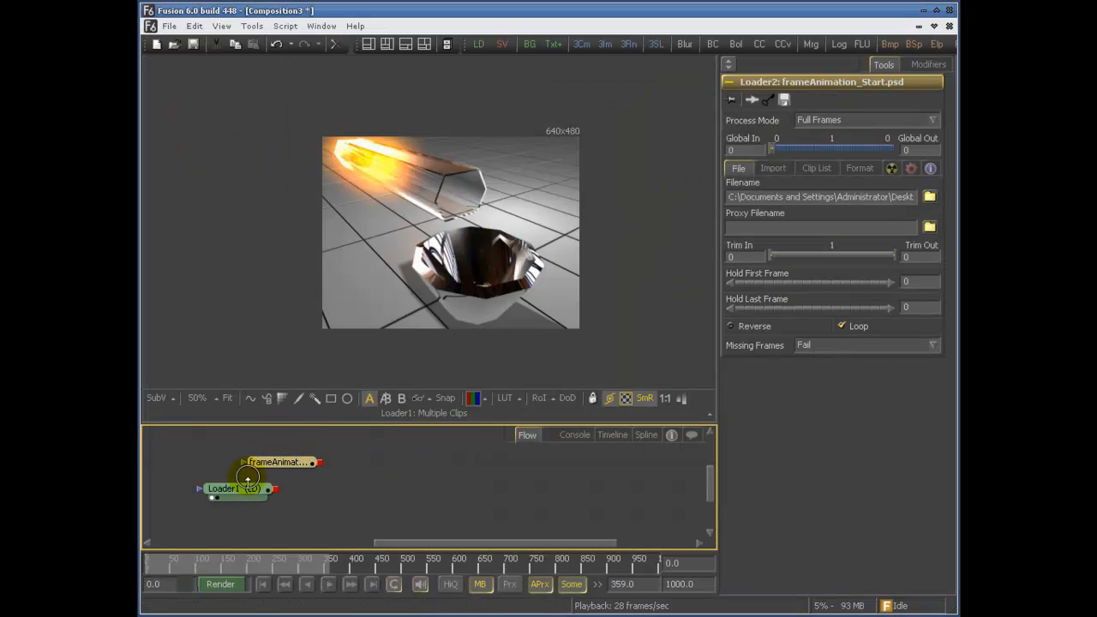
drag(287, 471, 482, 183)
scroll(457, 190, up, 4)
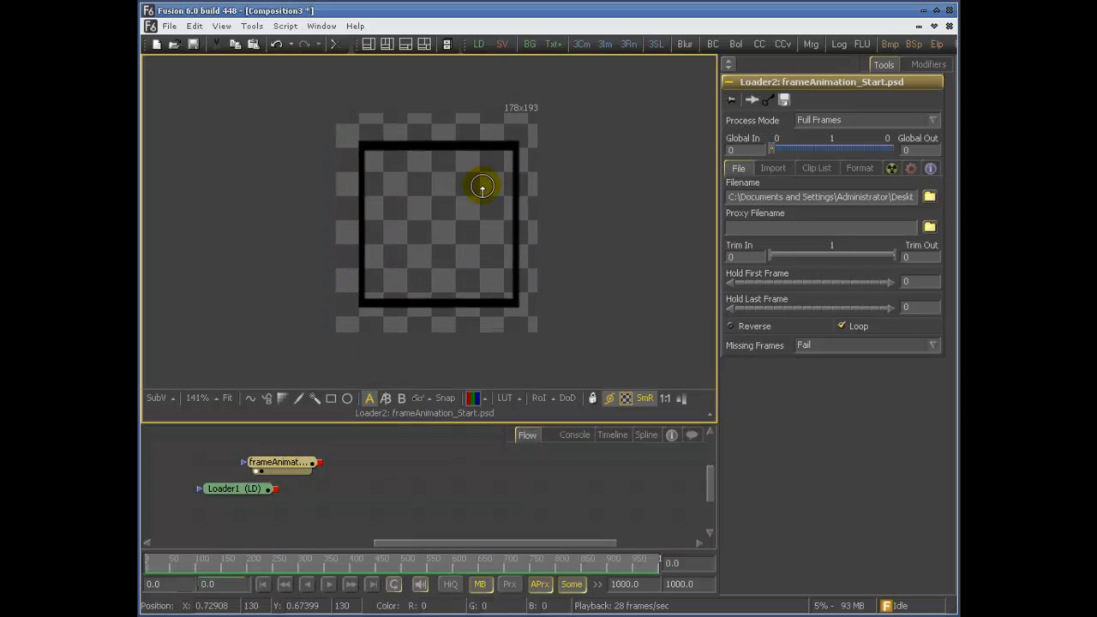
Switch Loader2's PSD format layer through BG, 5, 4 and 2, ending on layer 1.
click(857, 169)
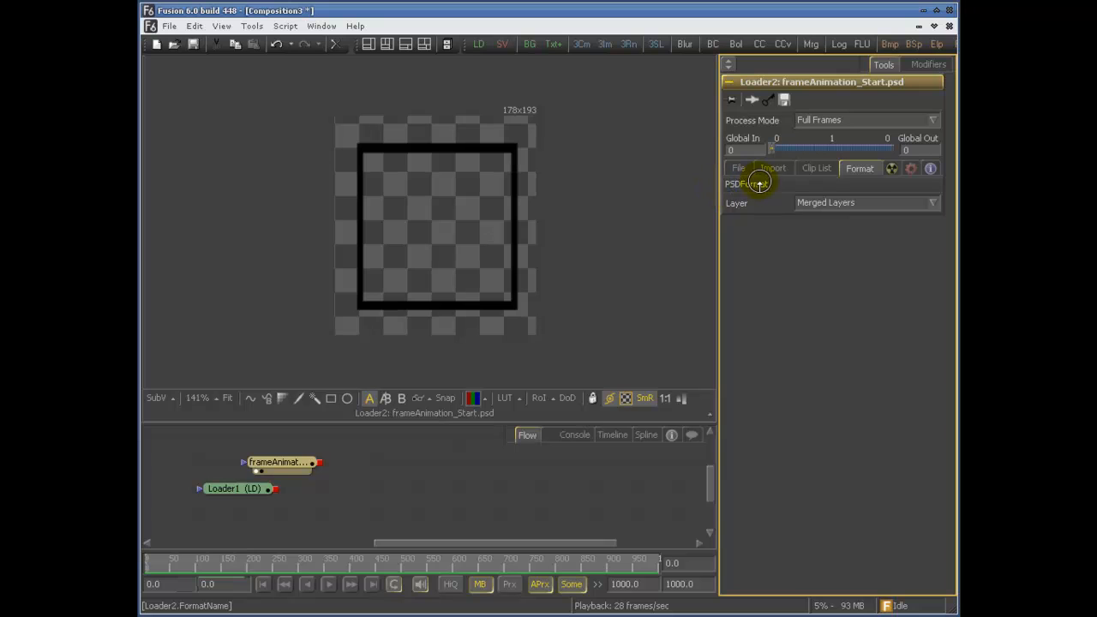
click(828, 202)
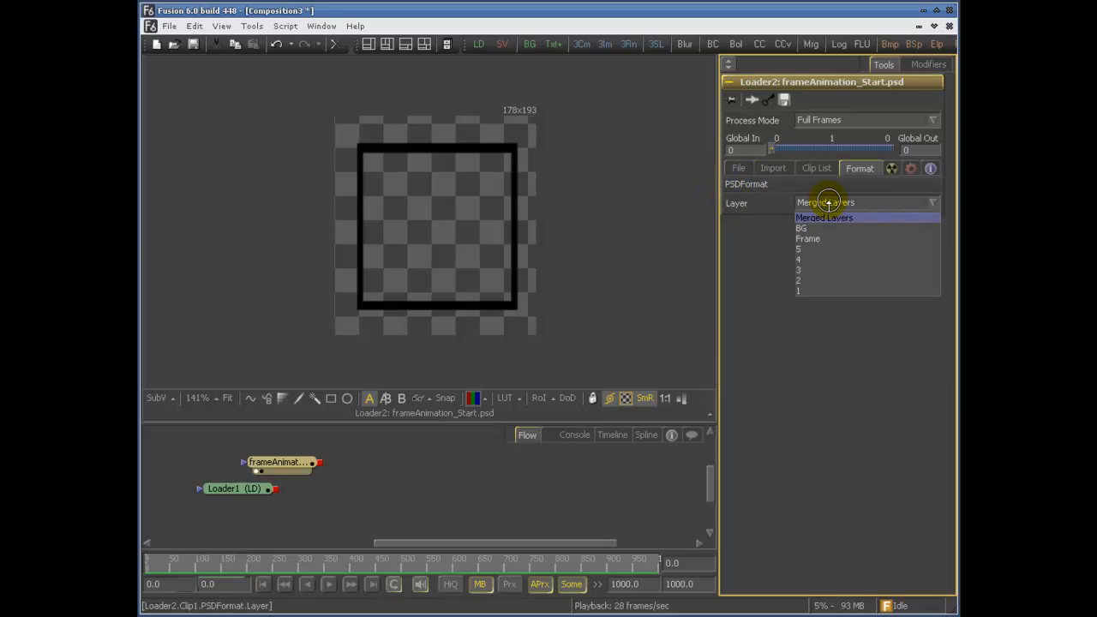
click(815, 228)
click(825, 203)
click(814, 249)
click(826, 204)
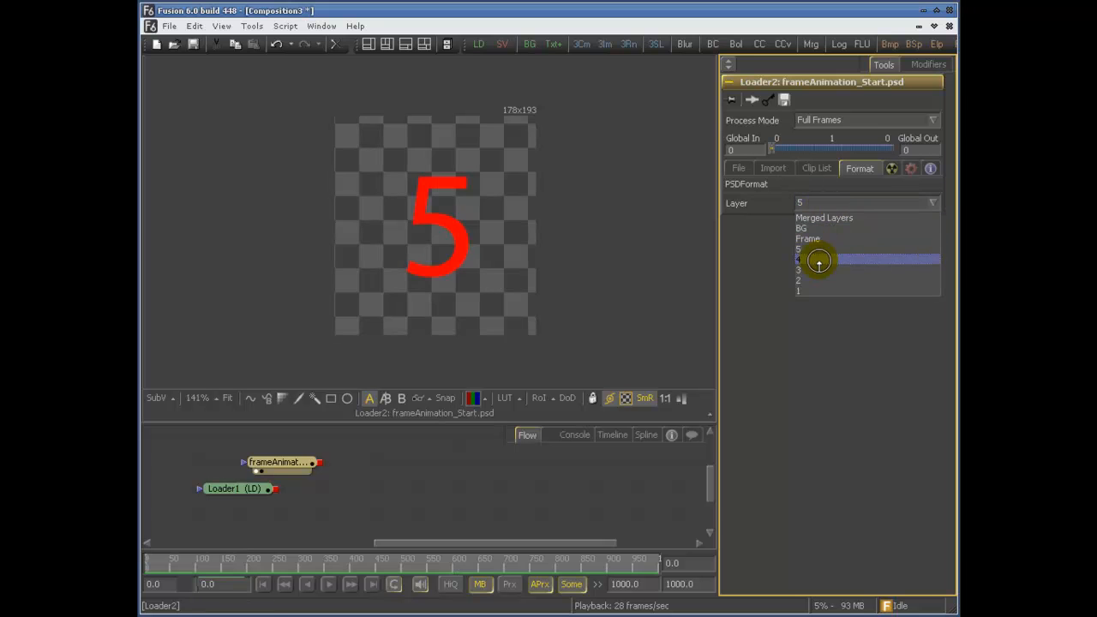
click(815, 257)
click(825, 204)
click(815, 276)
click(826, 202)
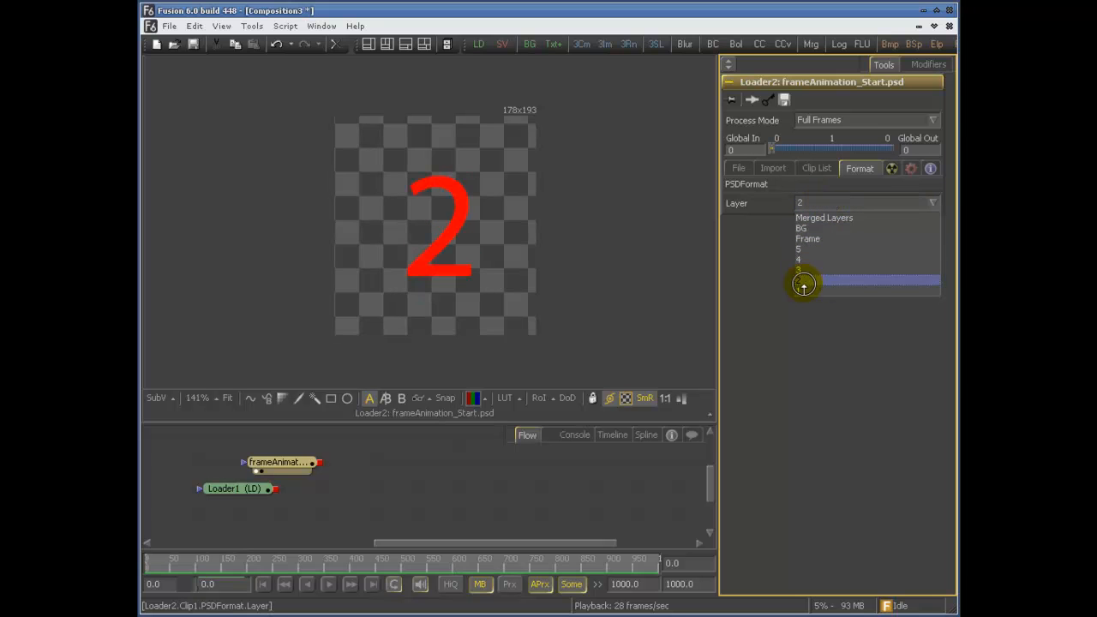
click(801, 286)
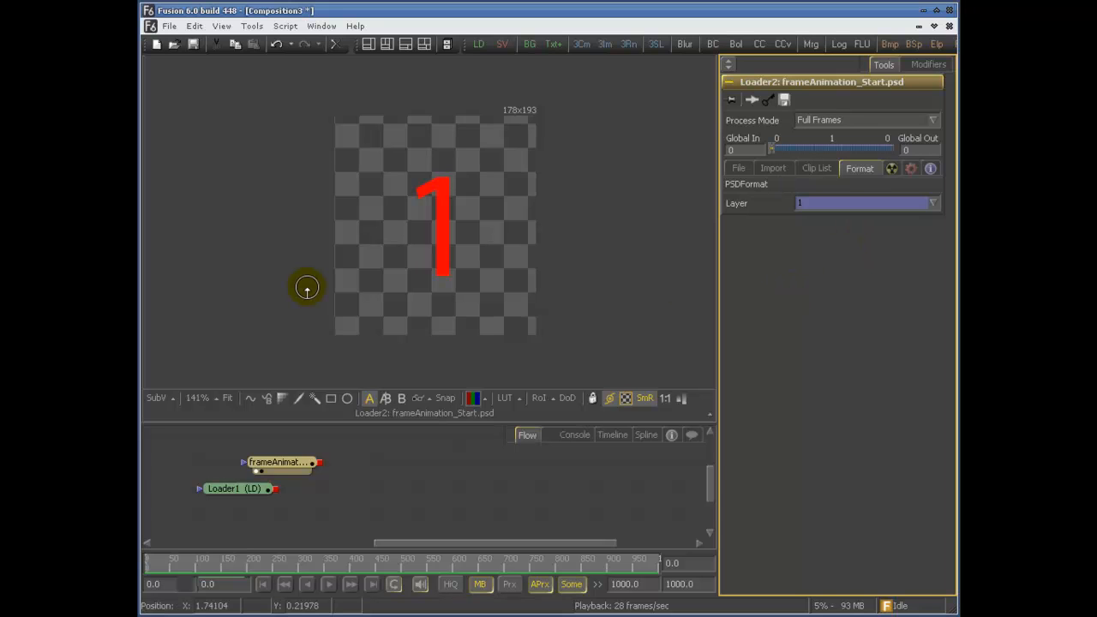
Review Loader2's file, format and import settings.
key(alt+Tab)
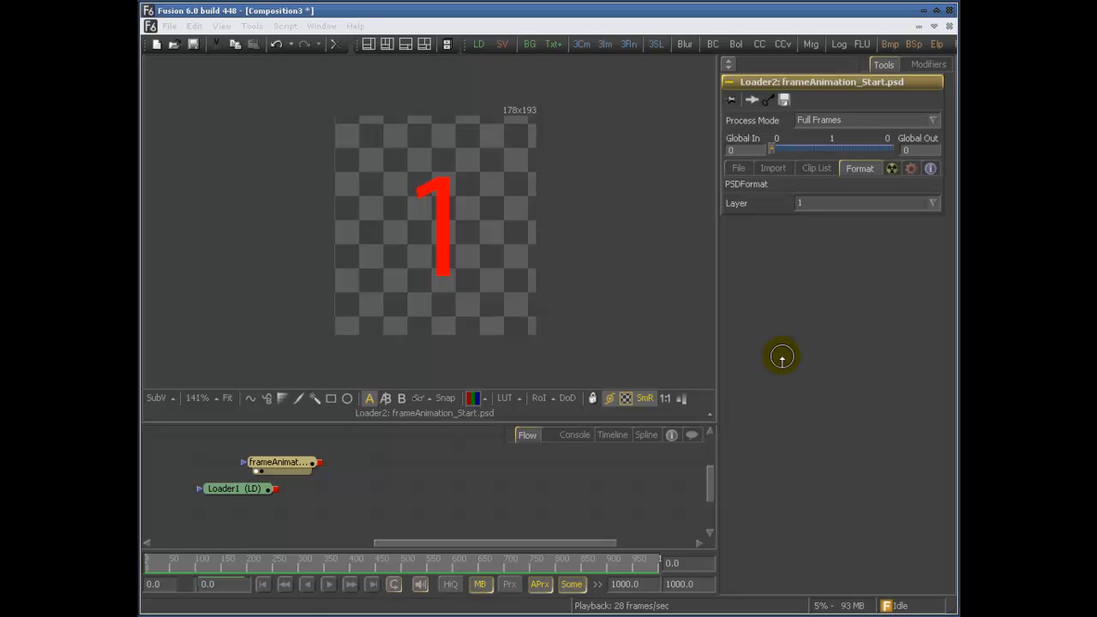
click(737, 167)
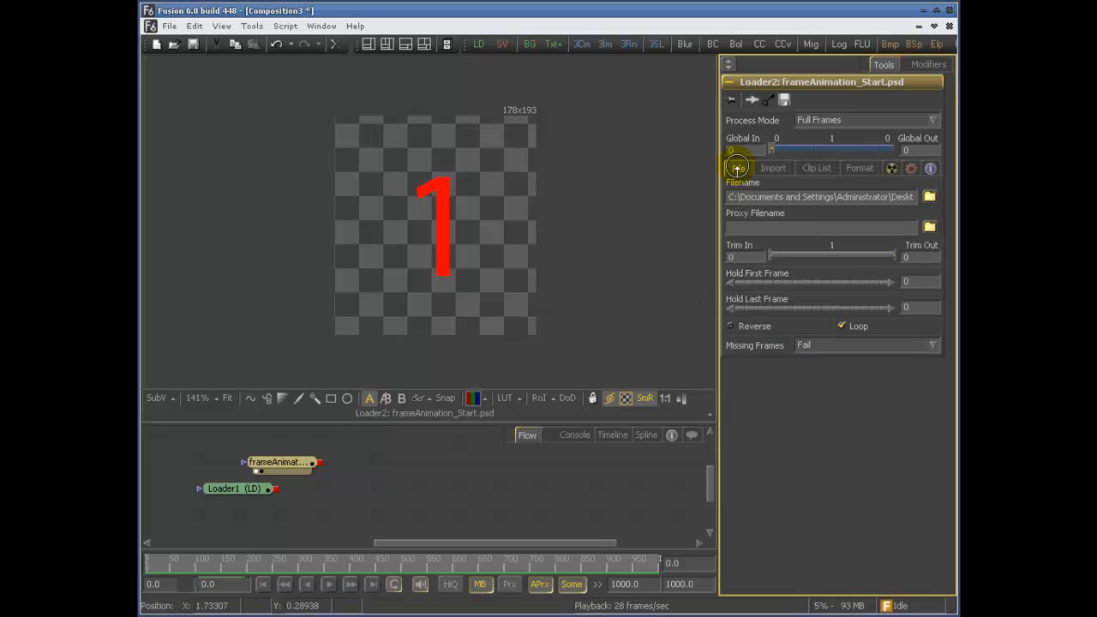
click(860, 169)
click(772, 168)
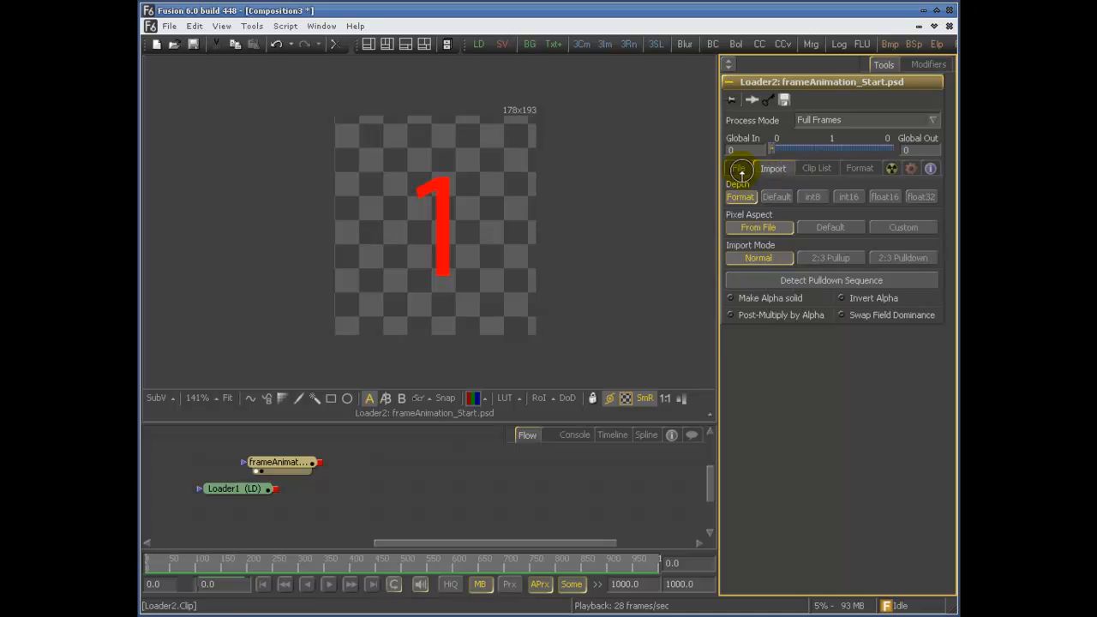
click(737, 167)
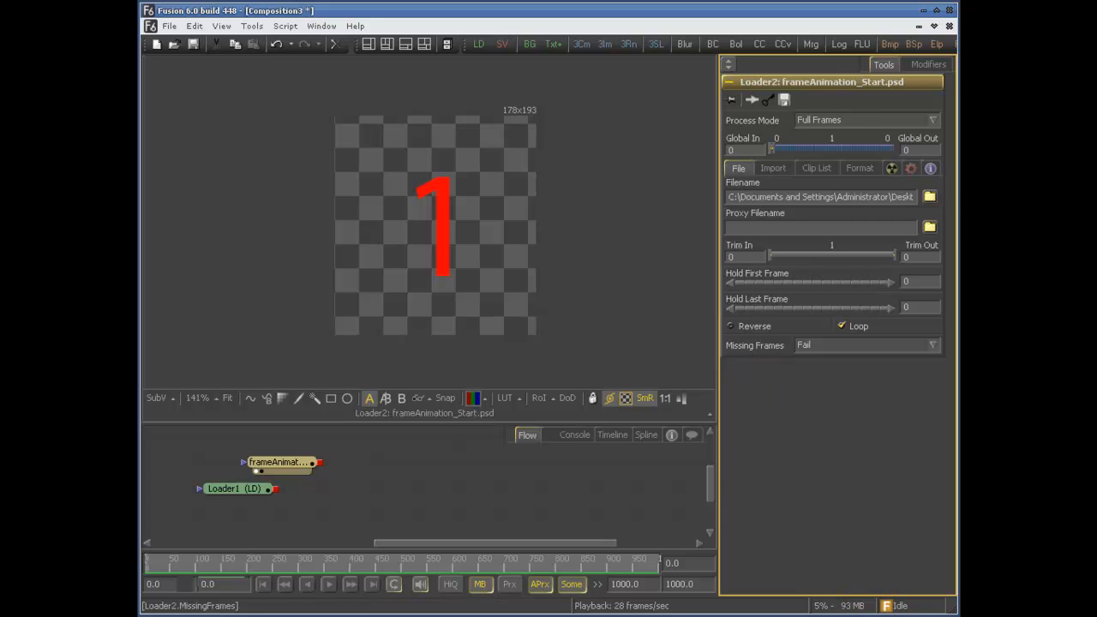
mouse_move(447, 269)
mouse_down()
mouse_move(490, 316)
mouse_move(496, 297)
mouse_move(582, 285)
mouse_move(602, 294)
mouse_move(634, 250)
mouse_up()
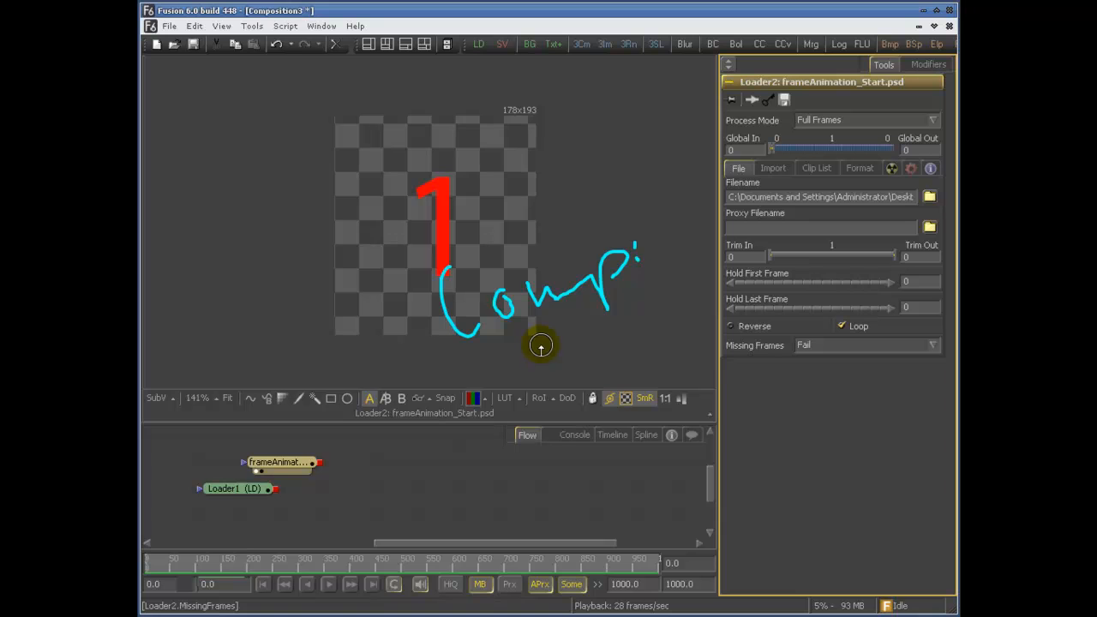
key(Escape)
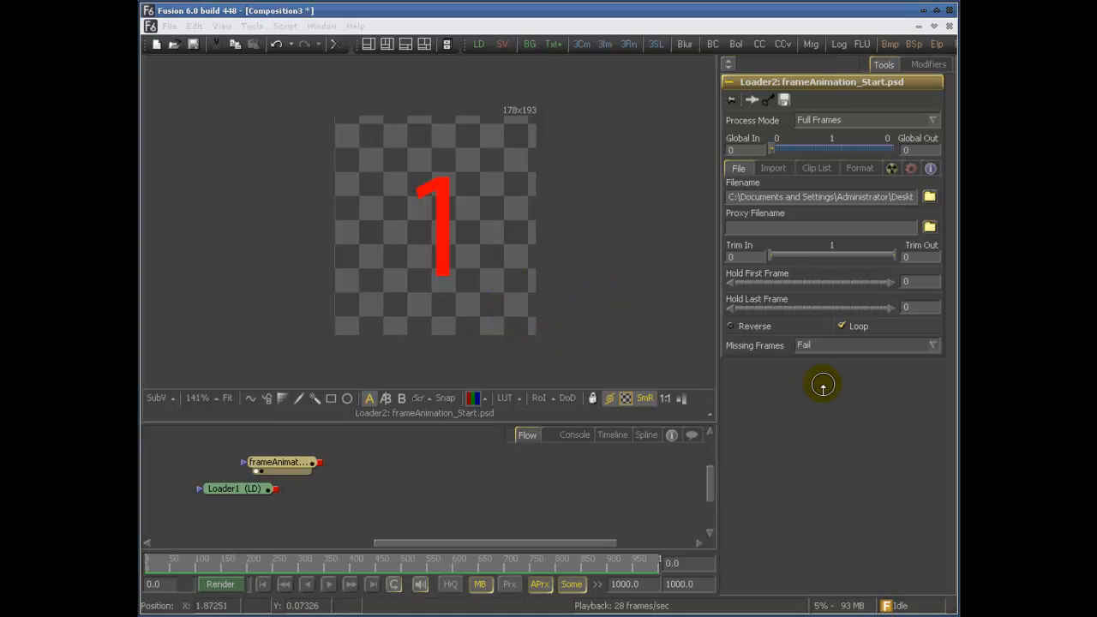
Examine Loader2's filename path and the composition's save location, closing the save dialog without saving.
drag(888, 206, 930, 196)
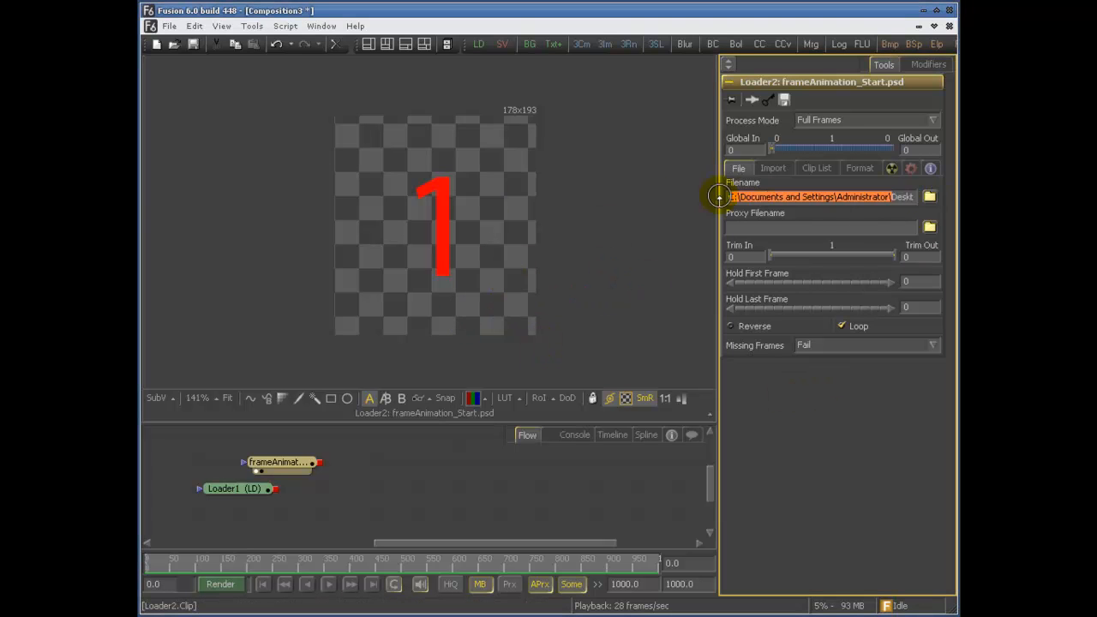
click(761, 199)
triple_click(761, 198)
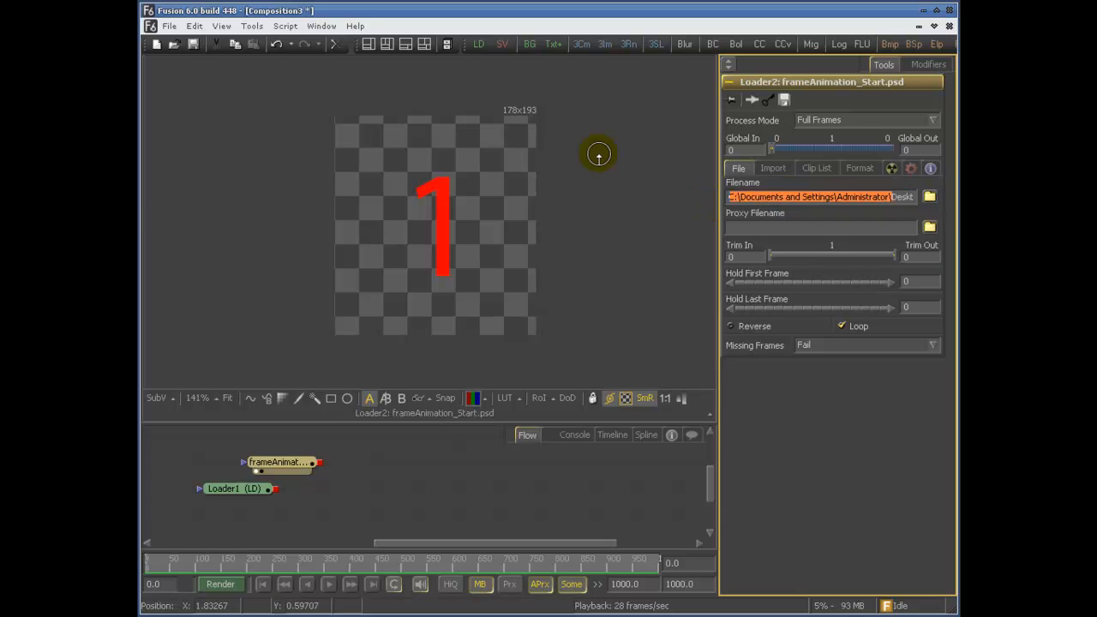
click(193, 44)
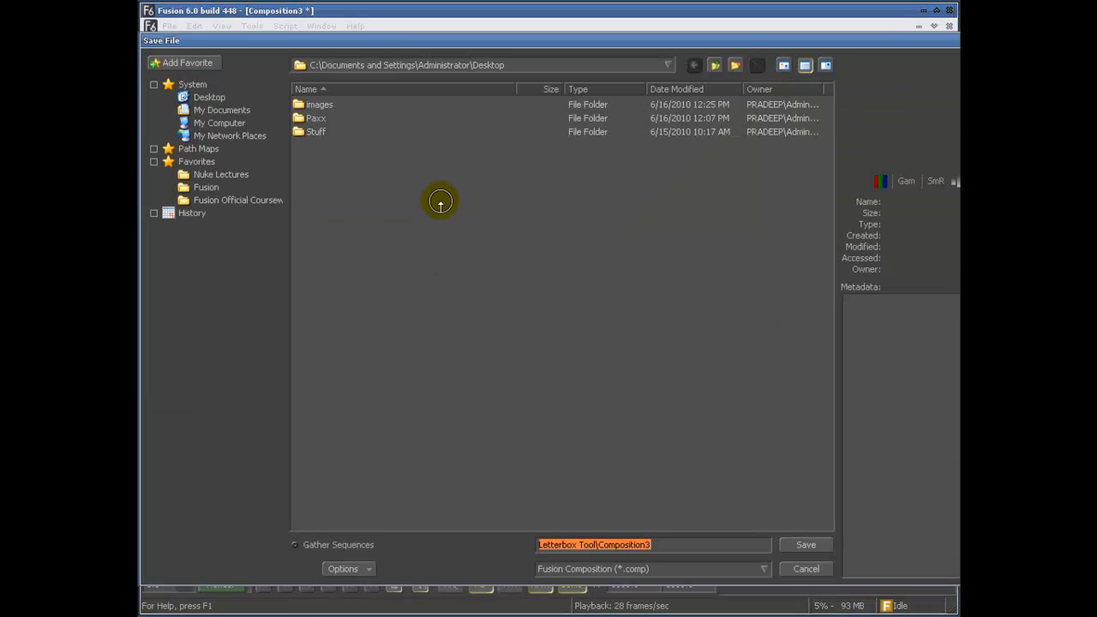
key(Escape)
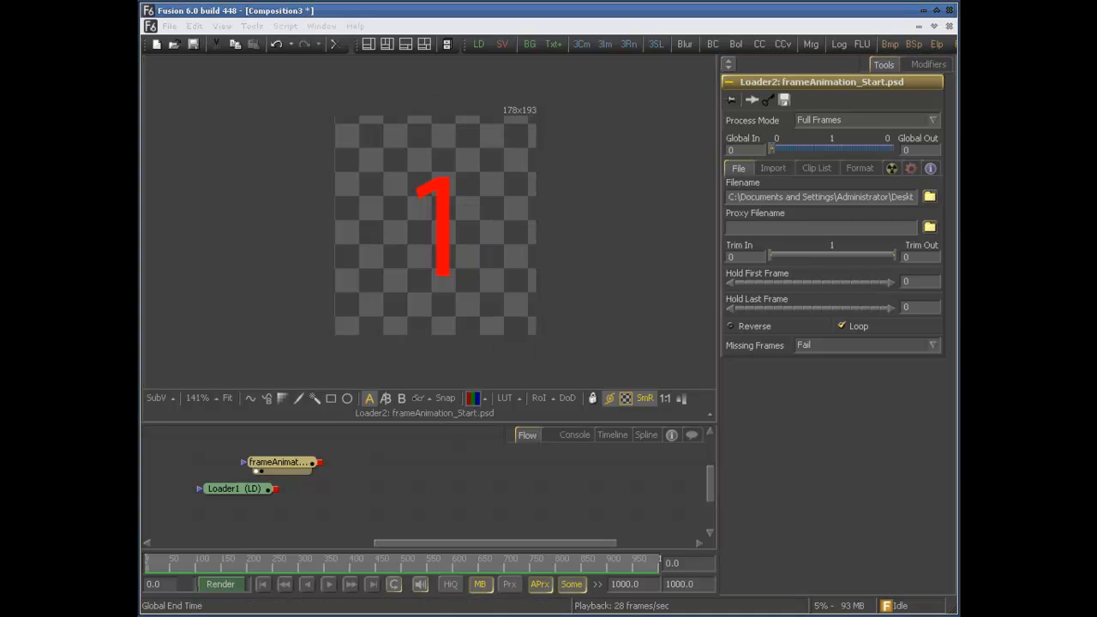
mouse_move(227, 152)
mouse_down()
mouse_move(237, 191)
mouse_move(244, 158)
mouse_move(249, 174)
mouse_move(292, 182)
mouse_up()
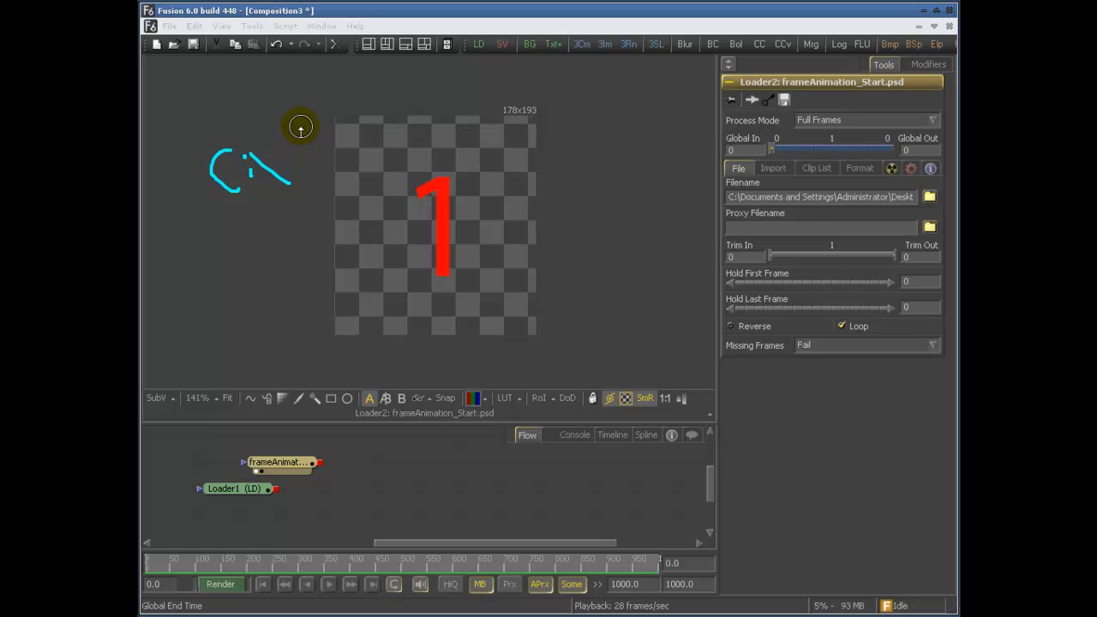
mouse_move(299, 139)
mouse_down()
mouse_move(317, 165)
mouse_move(334, 138)
mouse_move(354, 136)
mouse_move(373, 154)
mouse_move(399, 139)
mouse_up()
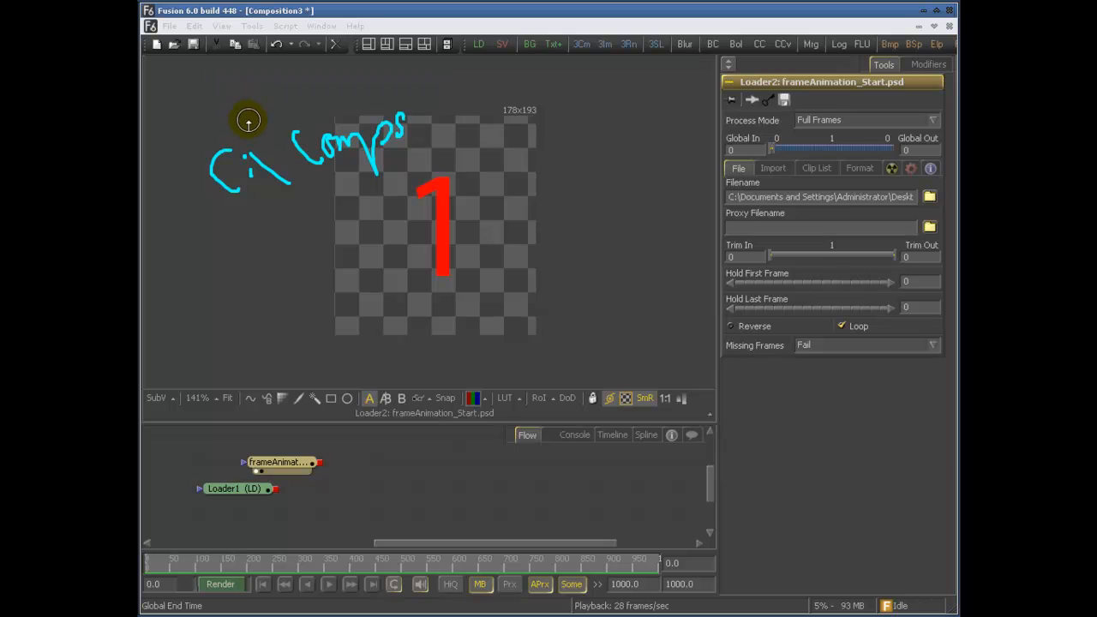
mouse_move(269, 124)
mouse_down()
mouse_move(293, 113)
mouse_move(291, 147)
mouse_up()
mouse_move(387, 137)
mouse_down()
mouse_move(403, 148)
mouse_move(404, 136)
mouse_up()
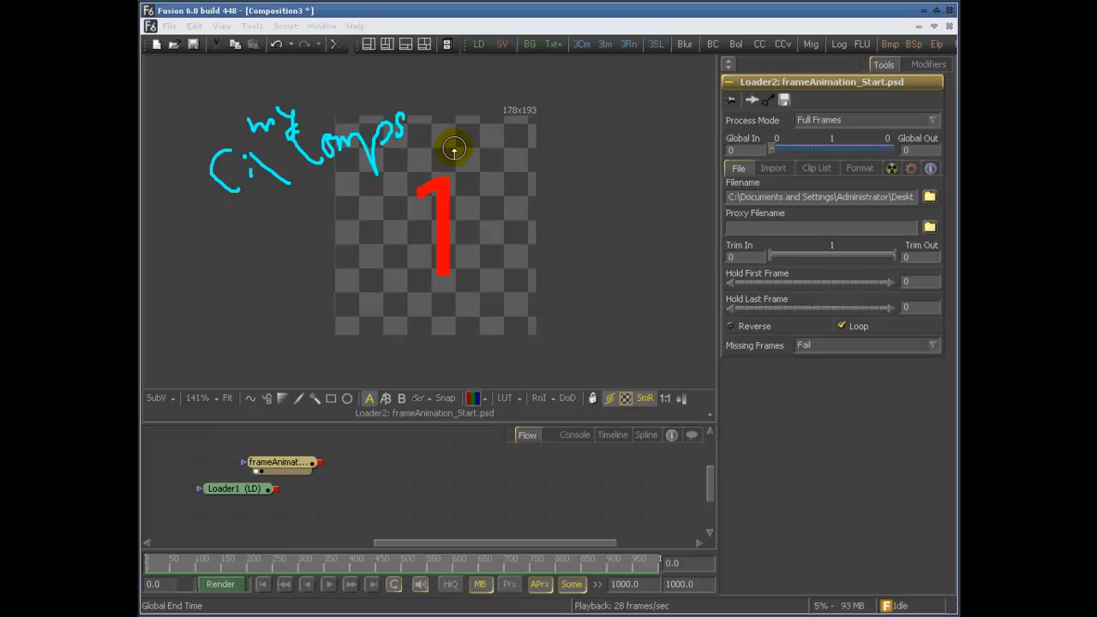
drag(405, 79, 463, 161)
mouse_move(472, 81)
mouse_down()
mouse_move(489, 111)
mouse_move(635, 83)
mouse_move(624, 103)
mouse_up()
mouse_move(554, 163)
mouse_down()
mouse_move(557, 209)
mouse_move(588, 176)
mouse_move(604, 201)
mouse_move(684, 147)
mouse_move(723, 139)
mouse_up()
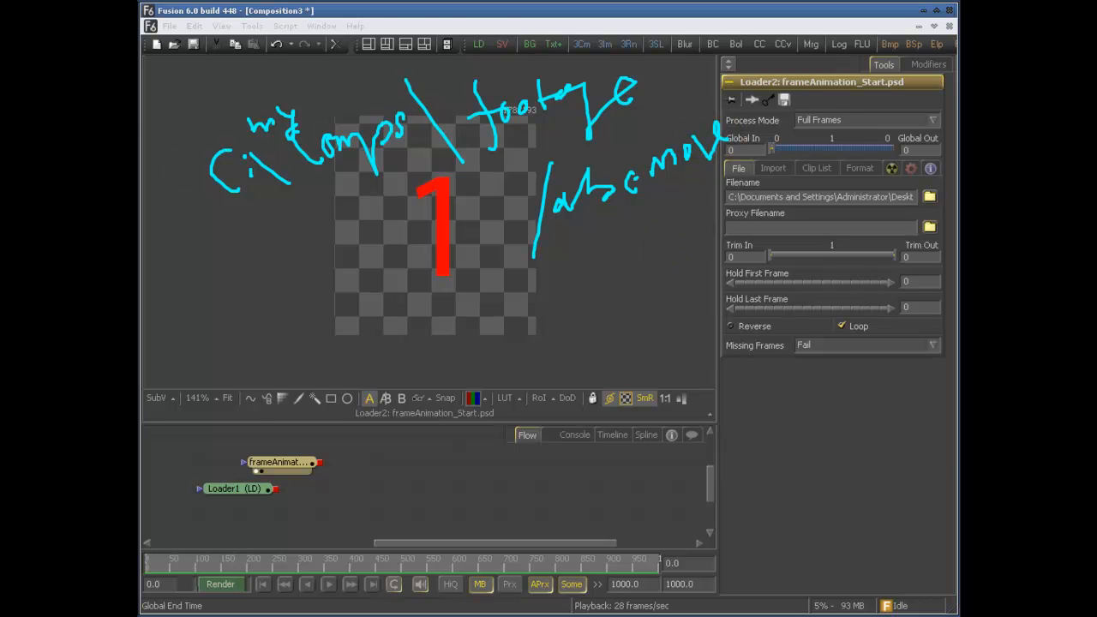
drag(590, 193, 605, 201)
drag(326, 135, 346, 113)
drag(233, 188, 246, 206)
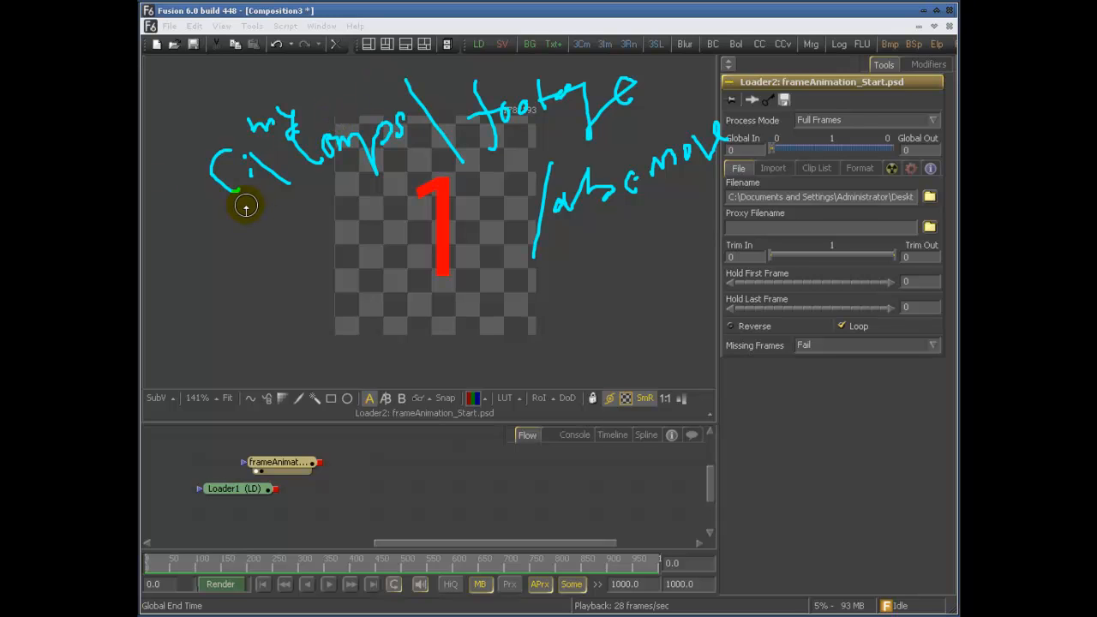
drag(254, 128, 249, 150)
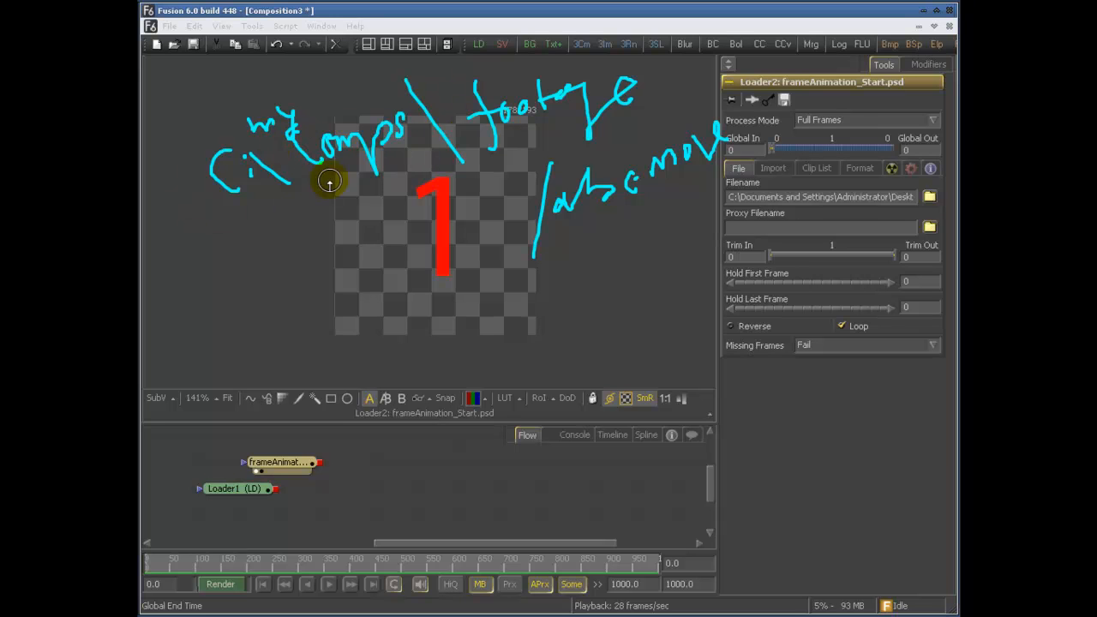
drag(603, 200, 610, 216)
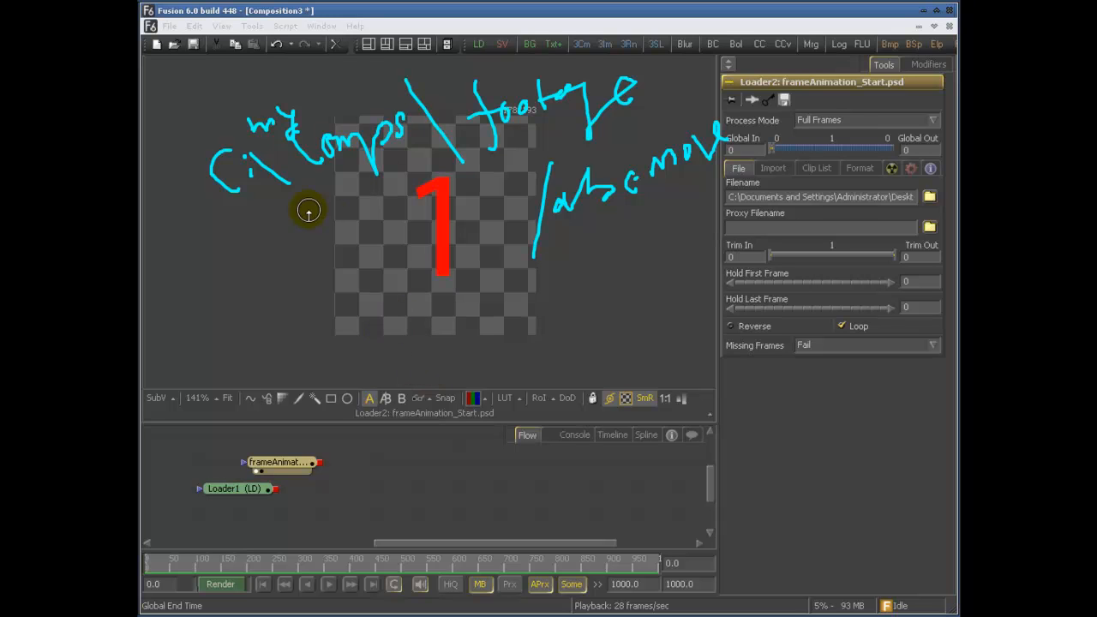
drag(287, 181, 251, 176)
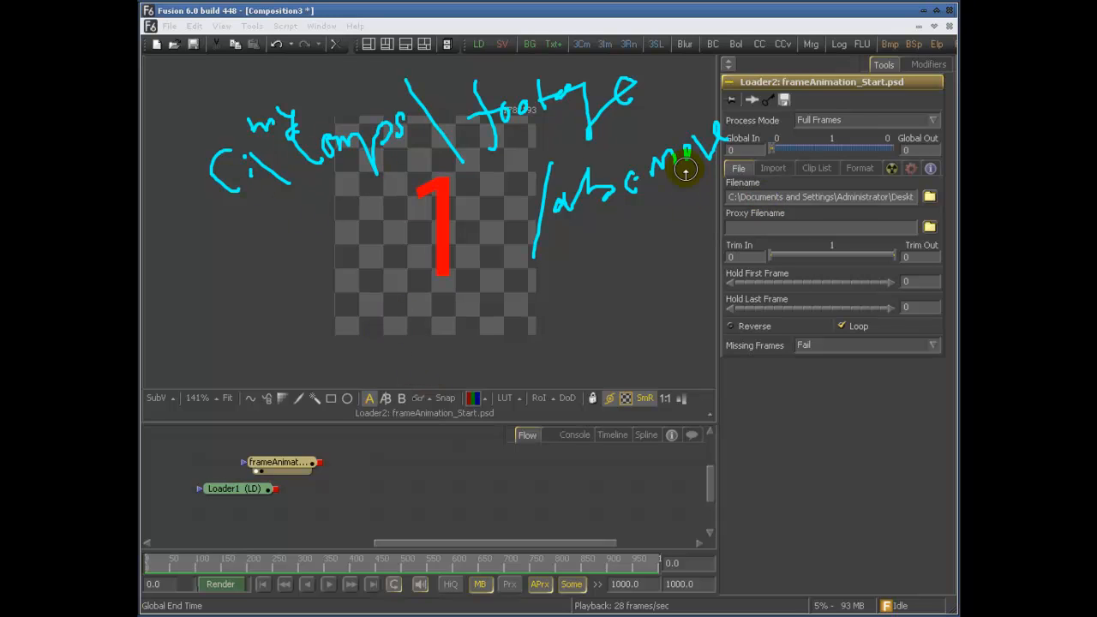
mouse_move(339, 350)
mouse_down()
mouse_move(323, 371)
mouse_move(362, 351)
mouse_move(398, 353)
mouse_move(424, 321)
mouse_move(446, 346)
mouse_move(448, 314)
mouse_move(474, 363)
mouse_move(476, 328)
mouse_move(505, 302)
mouse_move(549, 293)
mouse_move(568, 330)
mouse_move(616, 238)
mouse_move(630, 265)
mouse_move(670, 239)
mouse_move(680, 252)
mouse_move(725, 213)
mouse_move(756, 220)
mouse_up()
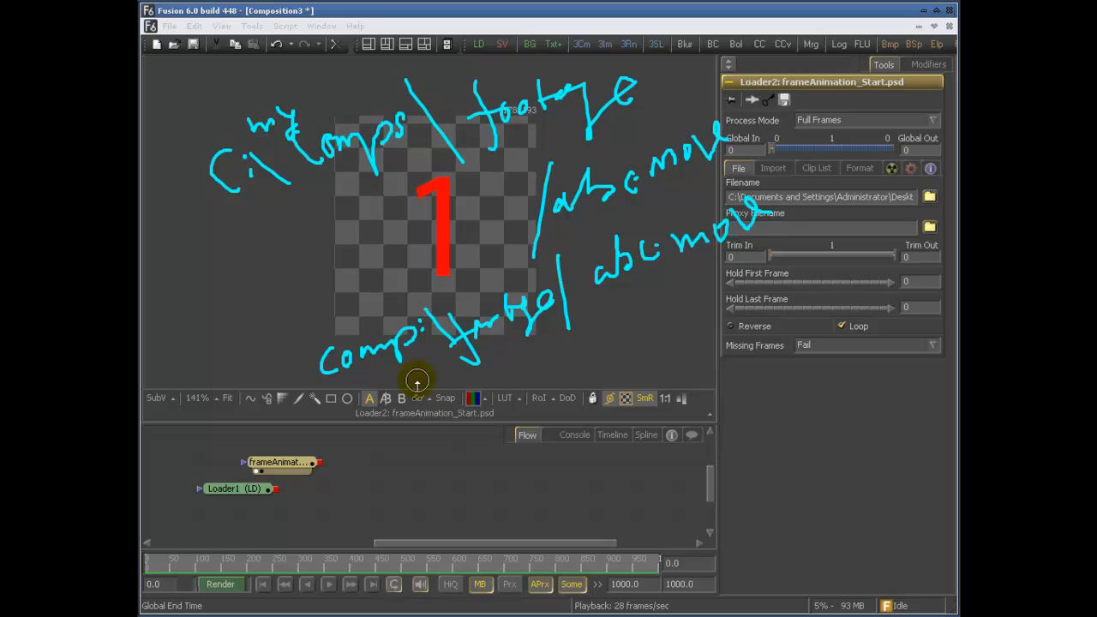
mouse_move(412, 339)
mouse_down()
mouse_move(411, 326)
mouse_move(401, 339)
mouse_up()
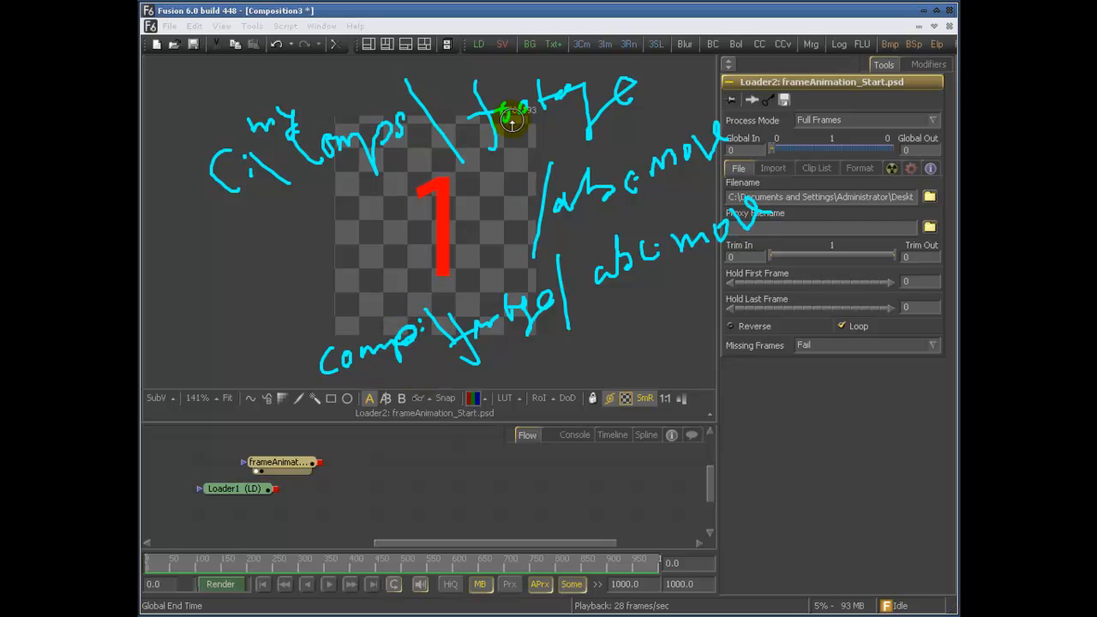